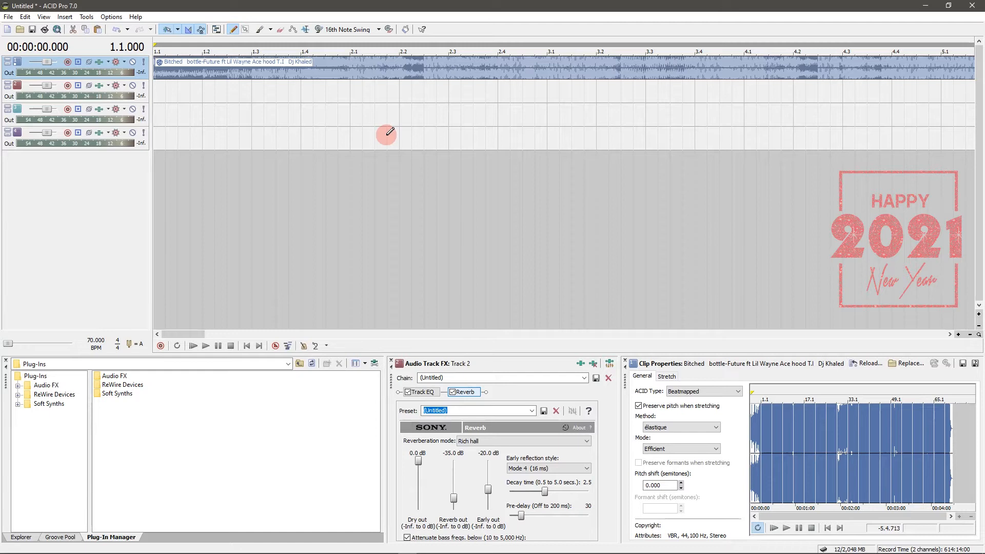
Play the song clip from the start and from 1.3.000 to listen for cut points.
{"action": "key", "text": "space"}
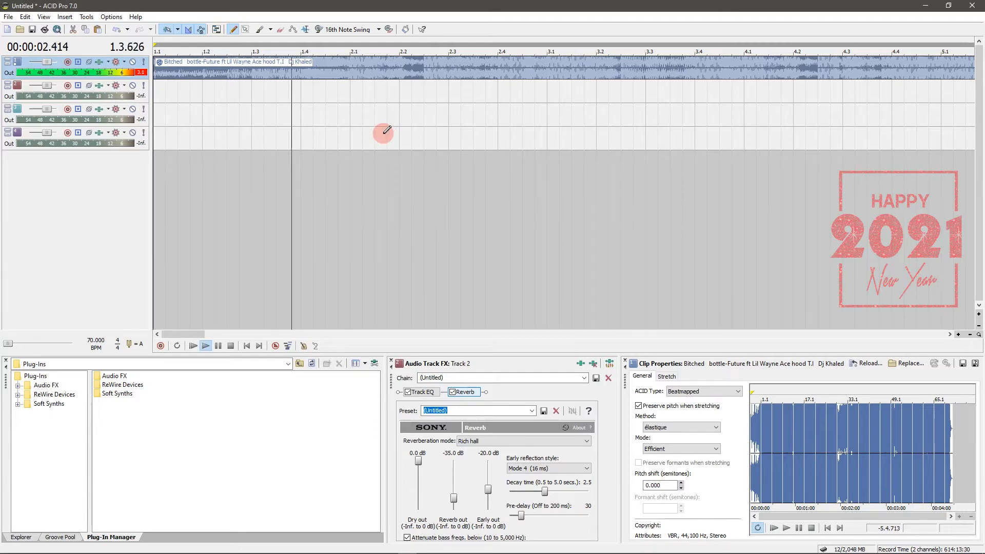
{"action": "key", "text": "space"}
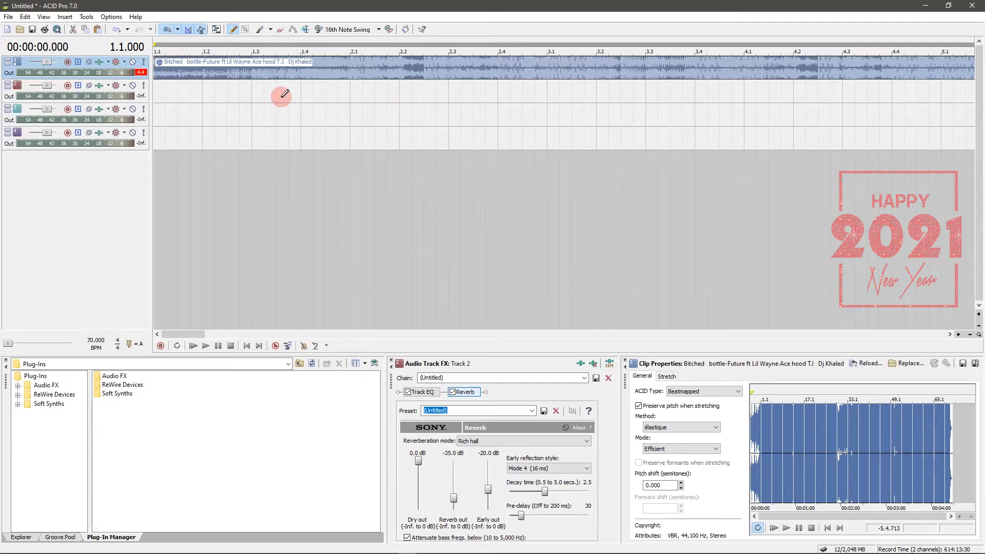
{"action": "left_click", "coordinate": [251, 93]}
{"action": "key", "text": "space"}
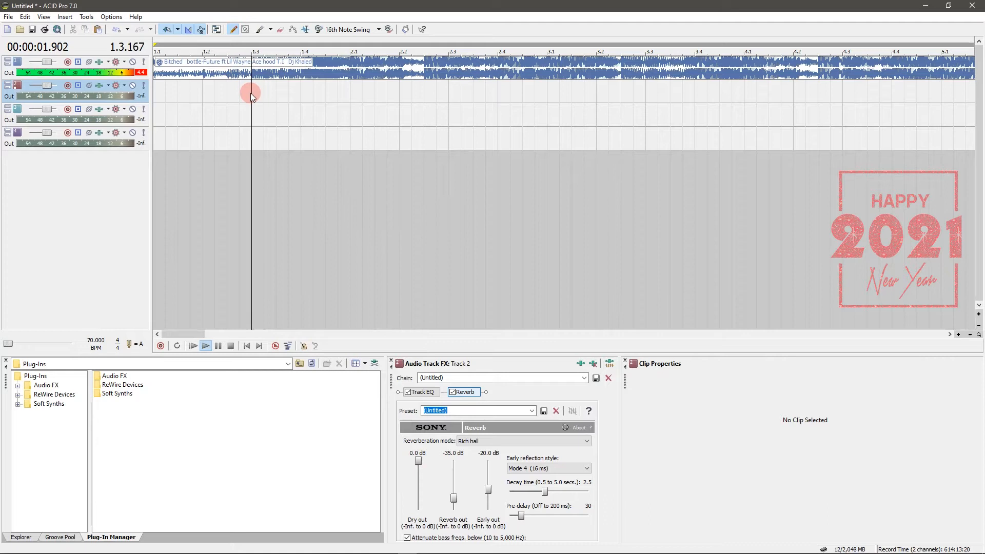
{"action": "key", "text": "space"}
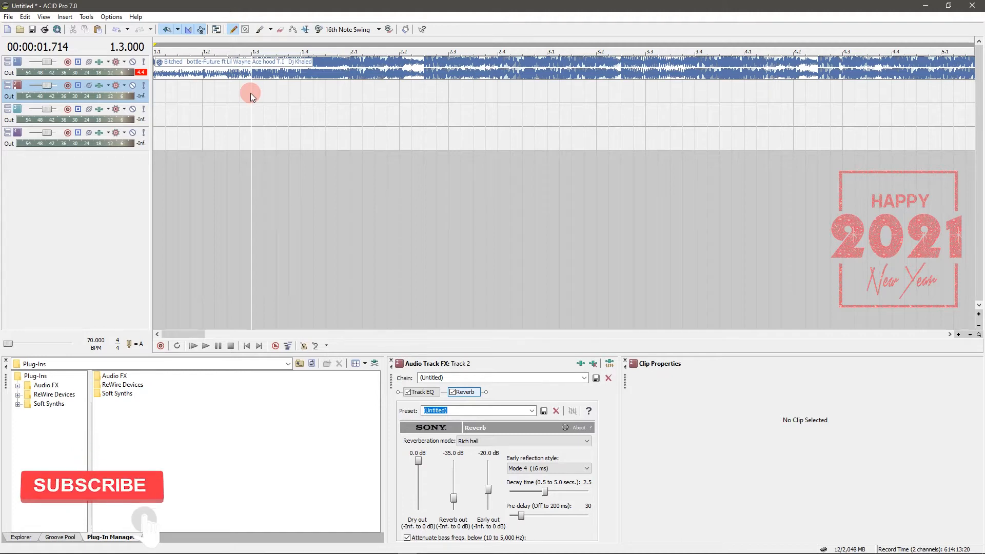
{"action": "left_click", "coordinate": [246, 346]}
{"action": "key", "text": "space"}
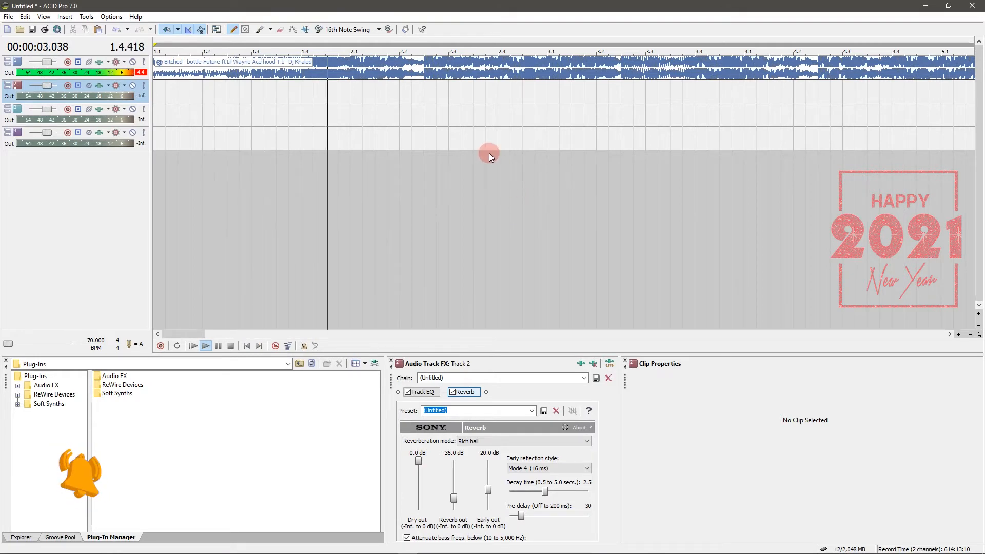
Split the song clip at 2.1.000 and 3.1.000 and delete everything after 3.1.000.
{"action": "left_click", "coordinate": [349, 71]}
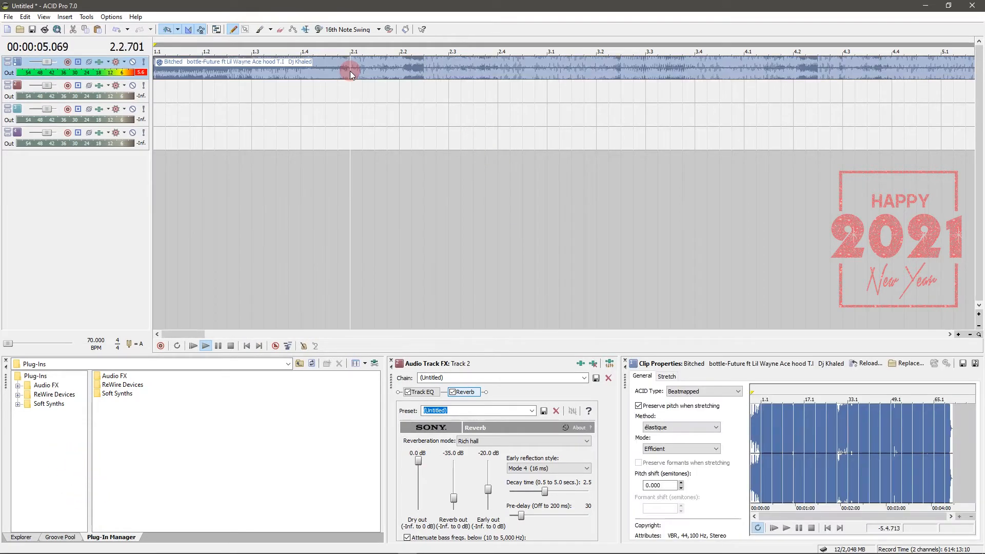
{"action": "key", "text": "s"}
{"action": "key", "text": "space"}
{"action": "left_click", "coordinate": [543, 66]}
{"action": "key", "text": "s"}
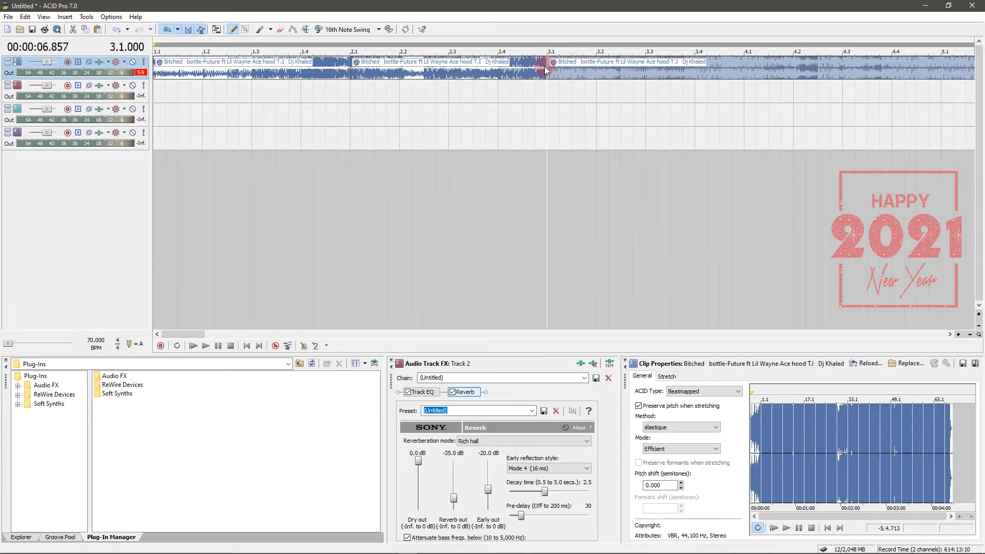
{"action": "key", "text": "Delete"}
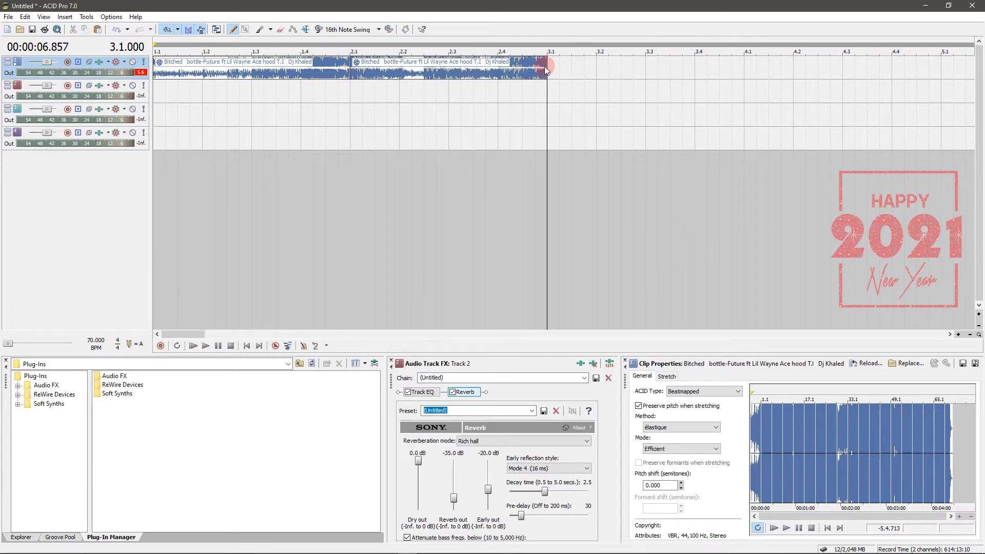
Copy the segment between 2.1.000 and 3.1.000 to start at 3.1.000, and split the original segment at 2.4.000.
{"action": "left_click", "coordinate": [357, 71]}
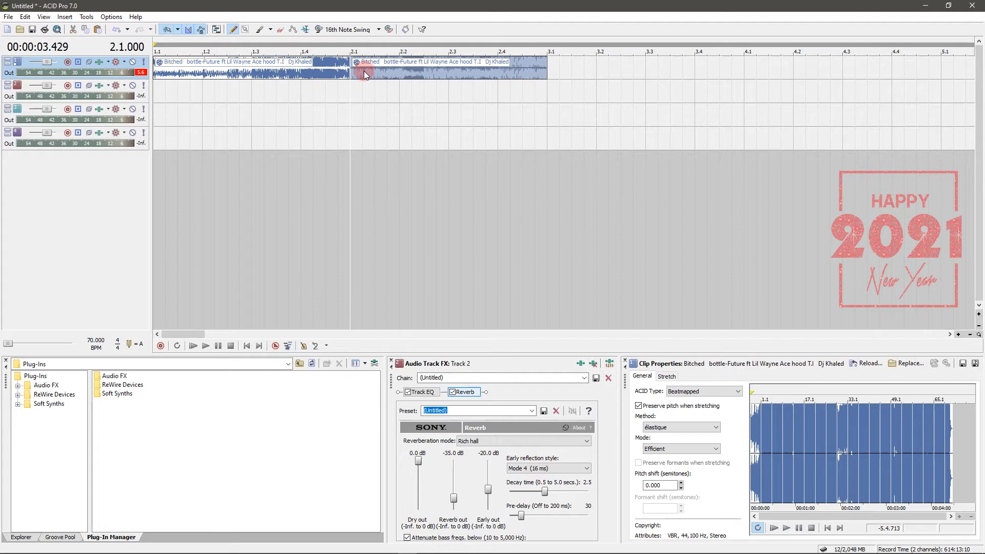
{"action": "left_click_drag", "start_coordinate": [360, 71], "coordinate": [562, 73]}
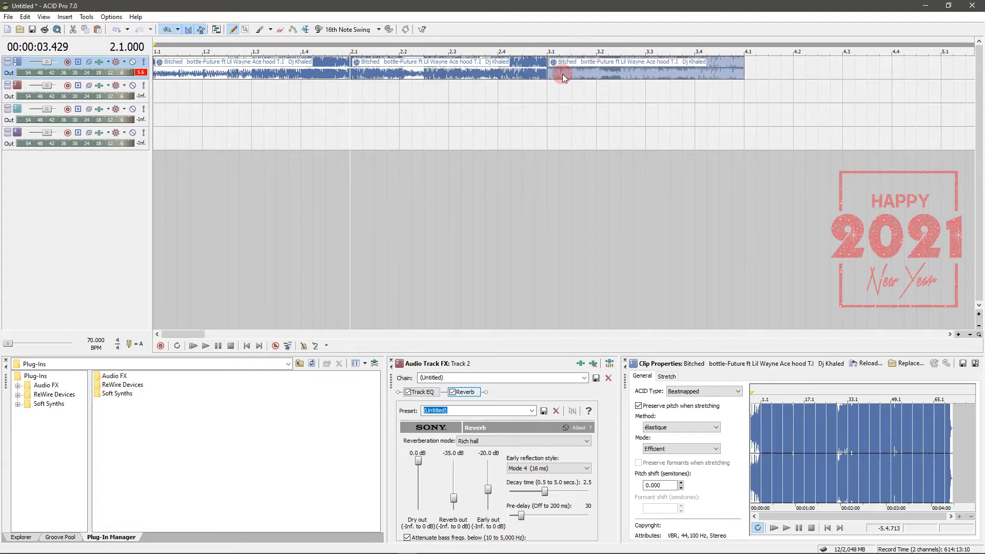
{"action": "left_click", "coordinate": [498, 73]}
{"action": "key", "text": "s"}
Erase alternating short portions of the piece between 2.4.000 and 3.1.000, leaving eight evenly spaced slices.
{"action": "scroll", "coordinate": [499, 75], "scroll_direction": "up", "scroll_amount": 1}
{"action": "scroll", "coordinate": [498, 73], "scroll_direction": "up", "scroll_amount": 1}
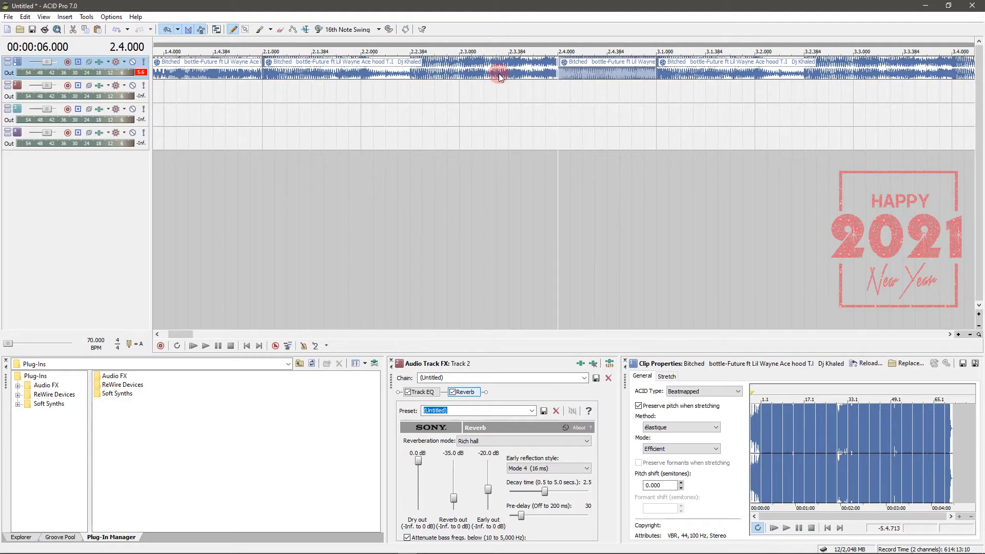
{"action": "scroll", "coordinate": [489, 65], "scroll_direction": "up", "scroll_amount": 2}
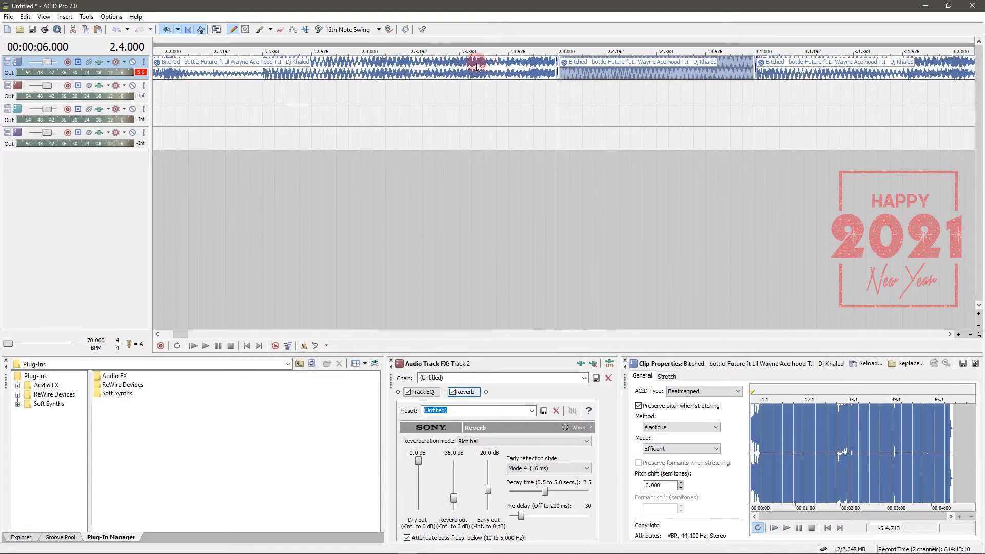
{"action": "left_click", "coordinate": [284, 29]}
{"action": "left_click", "coordinate": [575, 71]}
{"action": "left_click", "coordinate": [601, 70]}
{"action": "left_click", "coordinate": [626, 71]}
{"action": "left_click", "coordinate": [651, 70]}
{"action": "left_click", "coordinate": [676, 71]}
{"action": "left_click", "coordinate": [700, 72]}
{"action": "left_click", "coordinate": [725, 72]}
{"action": "left_click", "coordinate": [748, 72]}
{"action": "key", "text": "ctrl+d"}
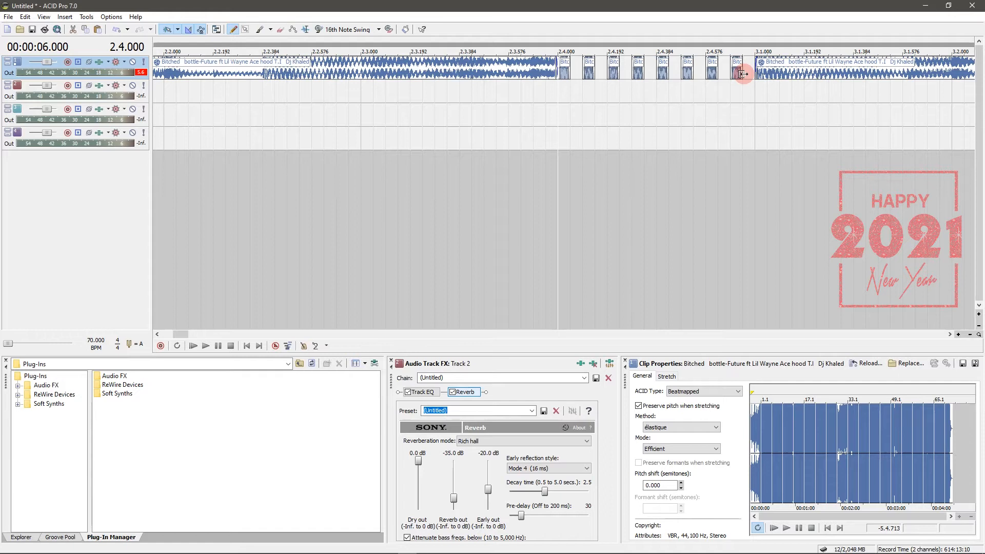
Move the eight slices from the first track to the third, Flange/Wah-Wah track, starting at 2.4.000.
{"action": "key", "text": "ctrl+x"}
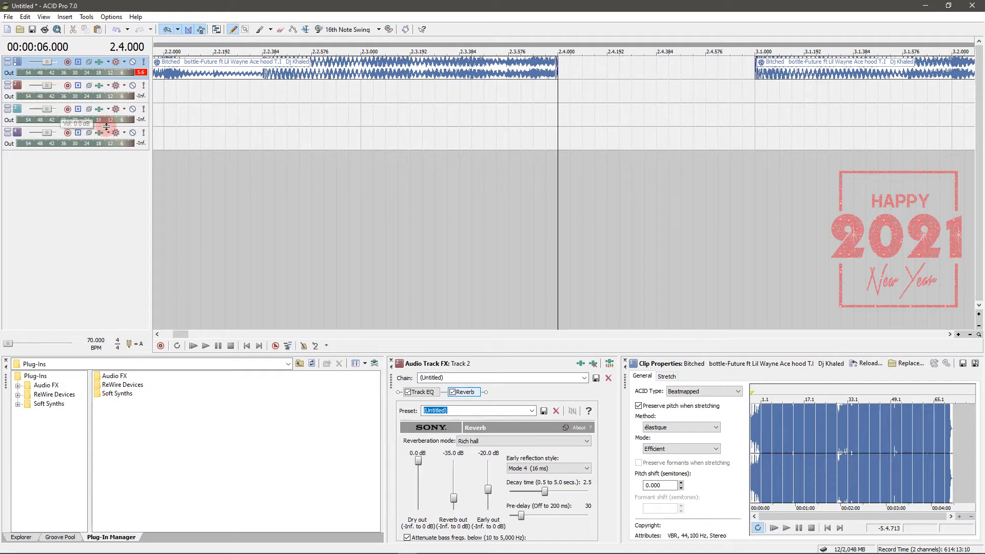
{"action": "left_click", "coordinate": [101, 108]}
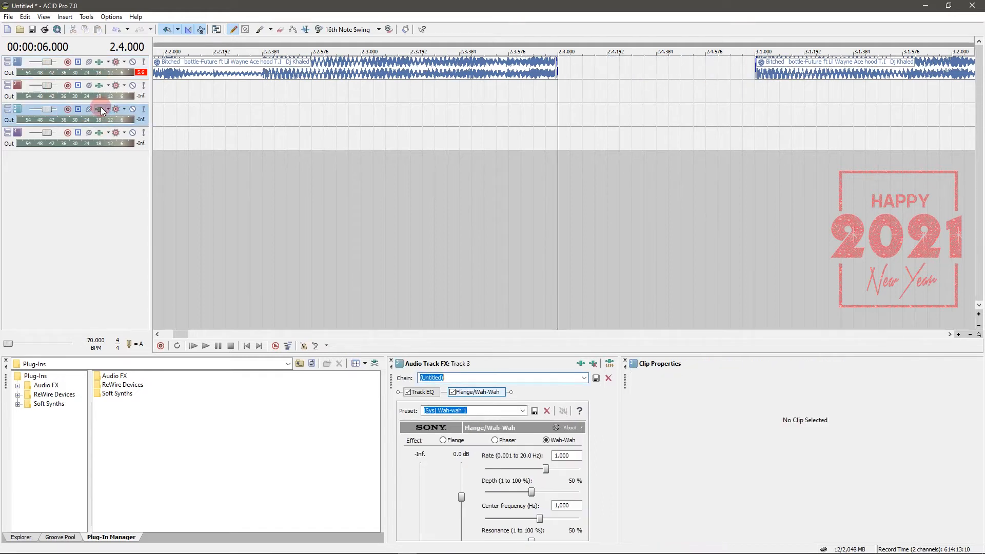
{"action": "left_click", "coordinate": [559, 112]}
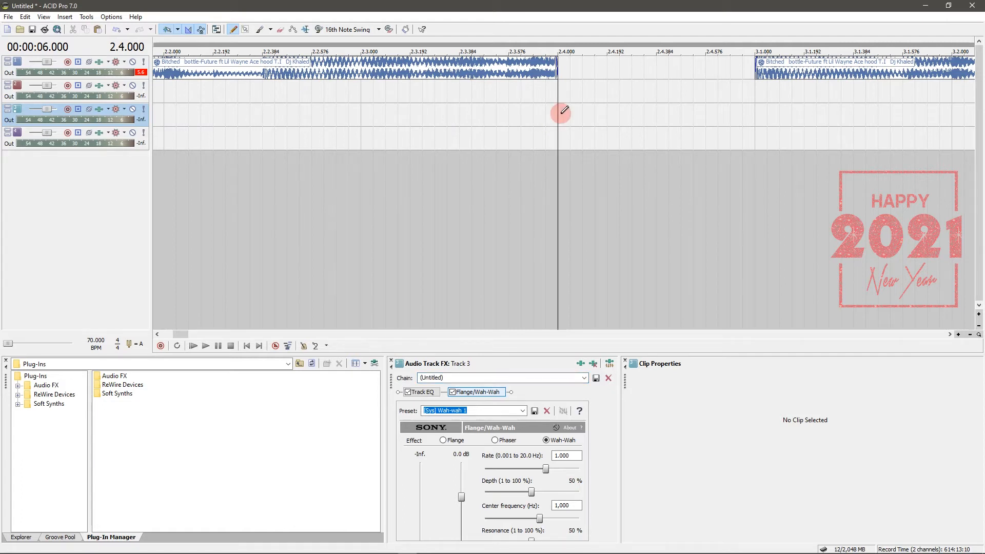
{"action": "key", "text": "ctrl+v"}
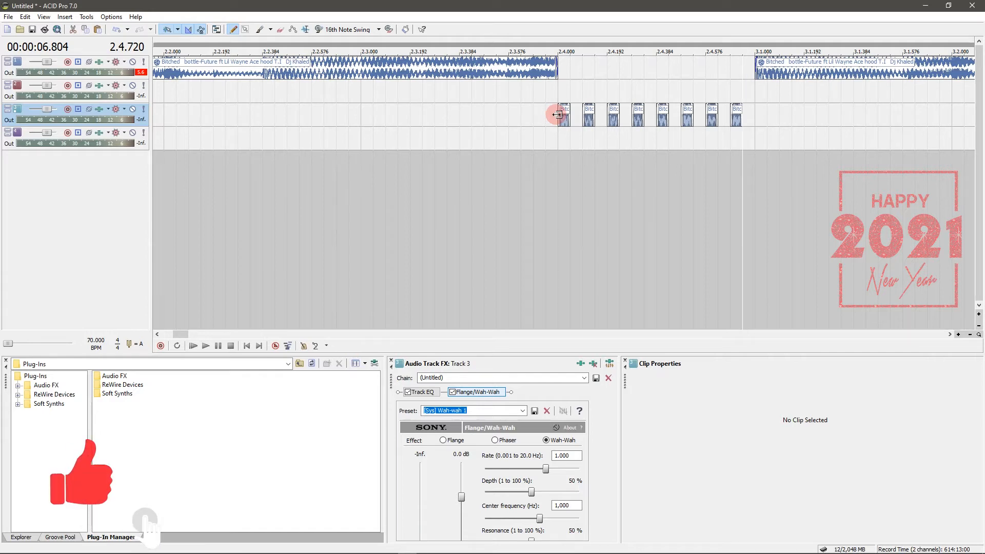
Play the slices on the third track from 2.4.000.
{"action": "left_click", "coordinate": [558, 114]}
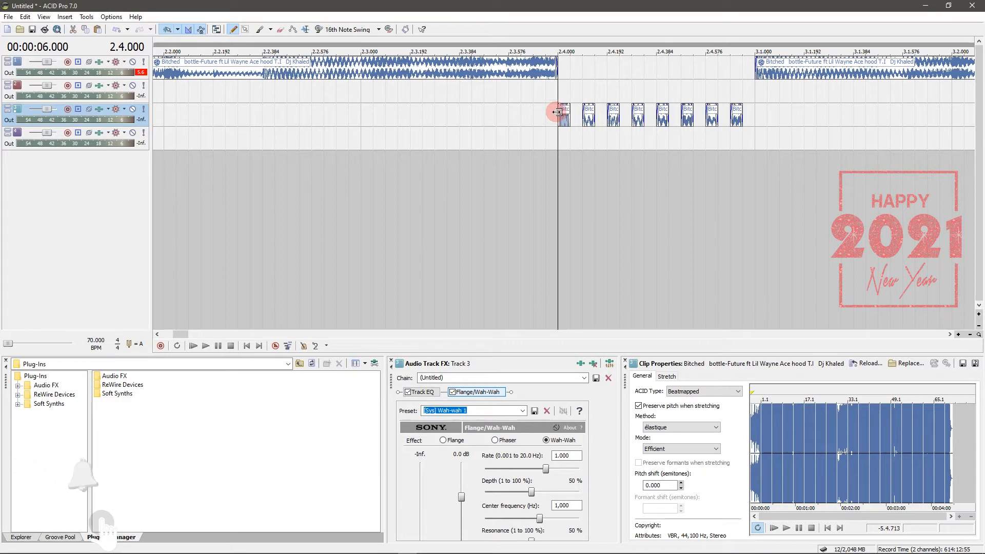
{"action": "scroll", "coordinate": [557, 112], "scroll_direction": "down", "scroll_amount": 3}
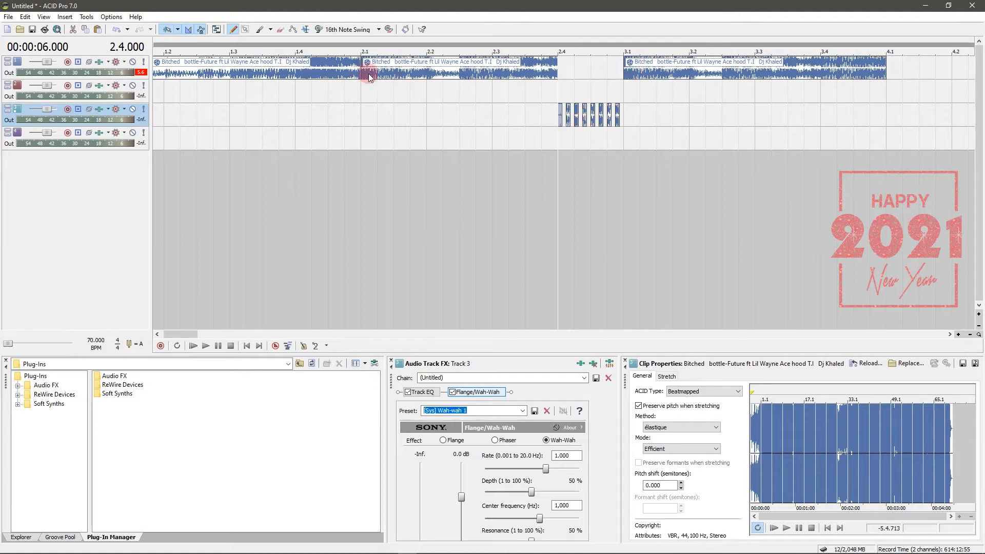
{"action": "key", "text": "space"}
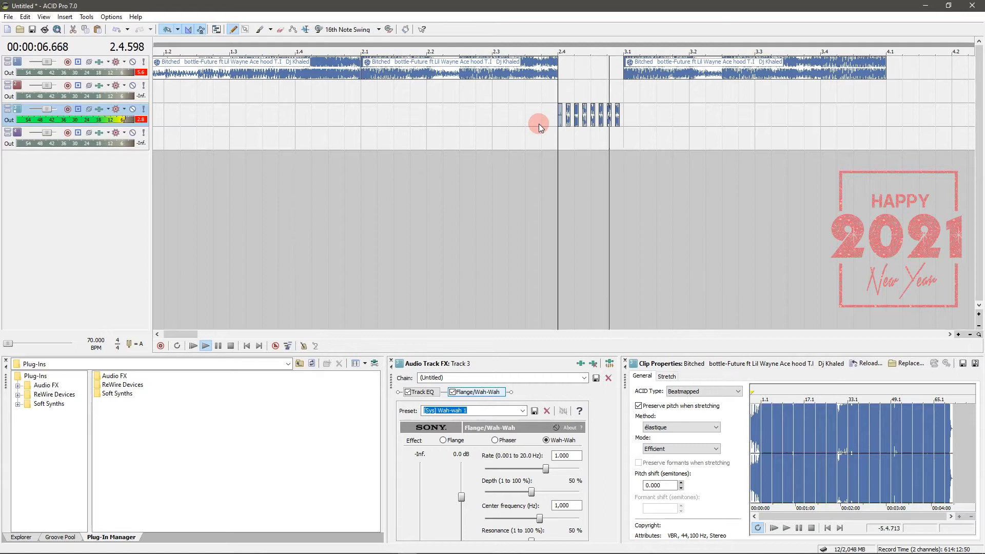
{"action": "key", "text": "space"}
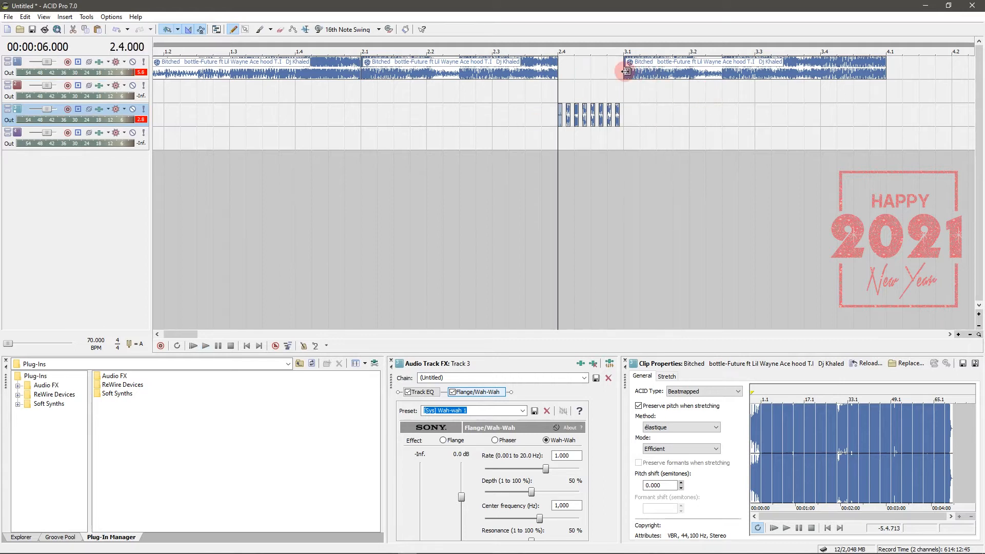
Insert a marker at 3.1.000 and play the copied segment from there.
{"action": "left_click", "coordinate": [626, 72]}
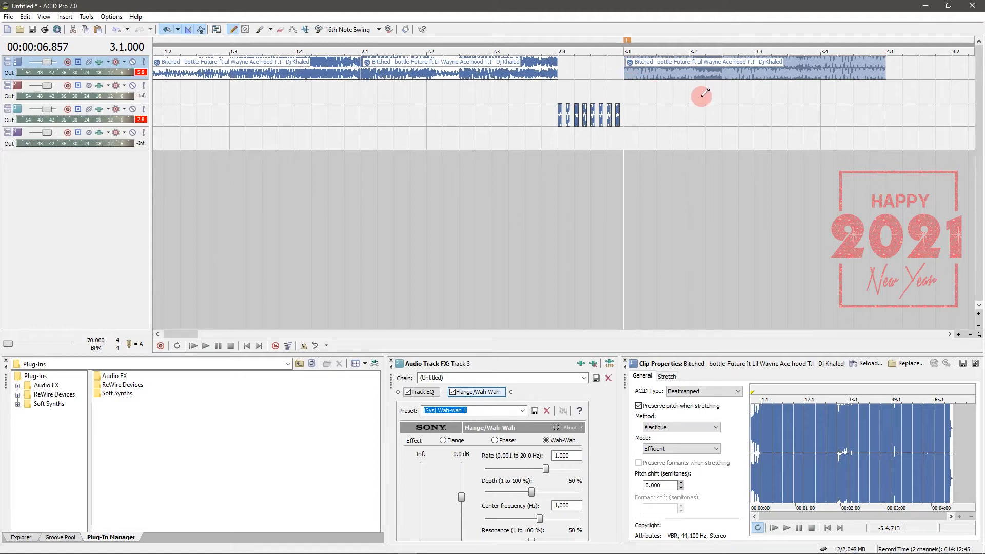
{"action": "key", "text": "space"}
{"action": "key", "text": "space"}
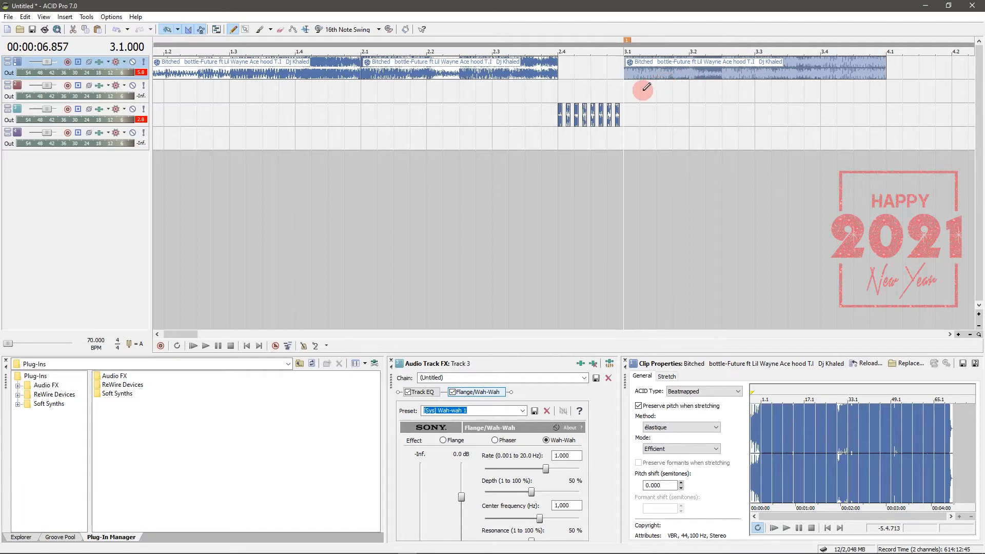
Split the first track's copied segment at 3.1.192 and move the remainder to start at 3.2.000.
{"action": "scroll", "coordinate": [642, 91], "scroll_direction": "up", "scroll_amount": 3}
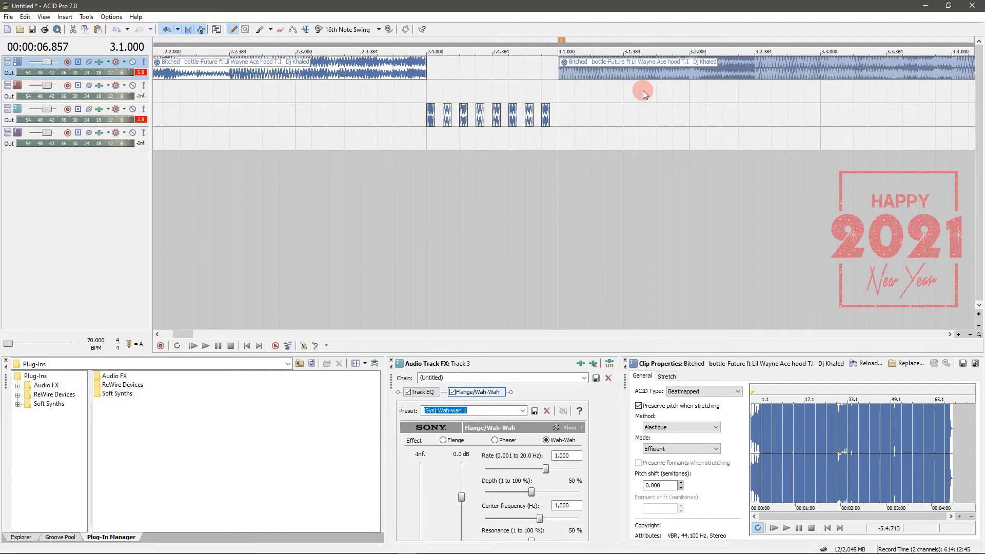
{"action": "left_click", "coordinate": [560, 109]}
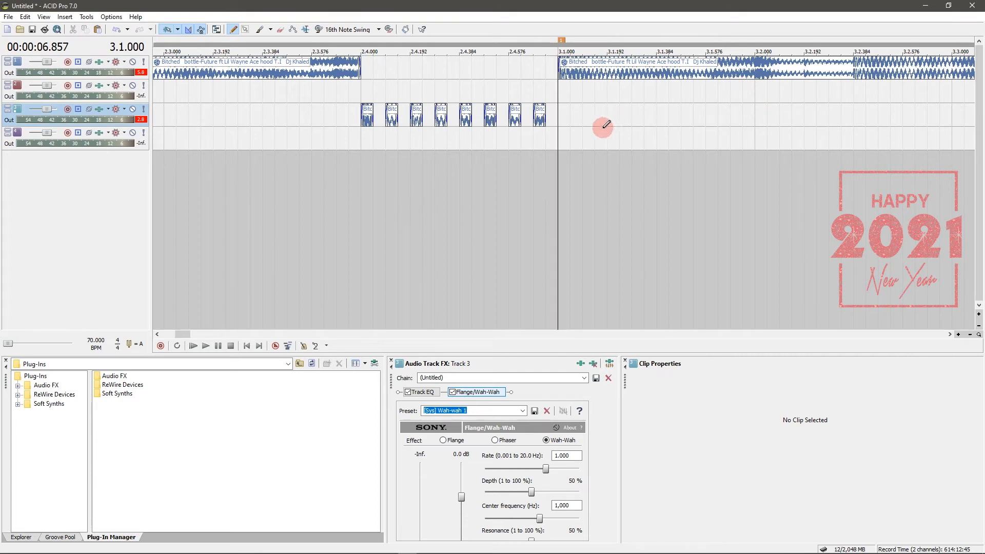
{"action": "left_click", "coordinate": [571, 88]}
{"action": "left_click", "coordinate": [587, 90]}
{"action": "left_click", "coordinate": [600, 90]}
{"action": "left_click", "coordinate": [603, 88]}
{"action": "left_click", "coordinate": [607, 74]}
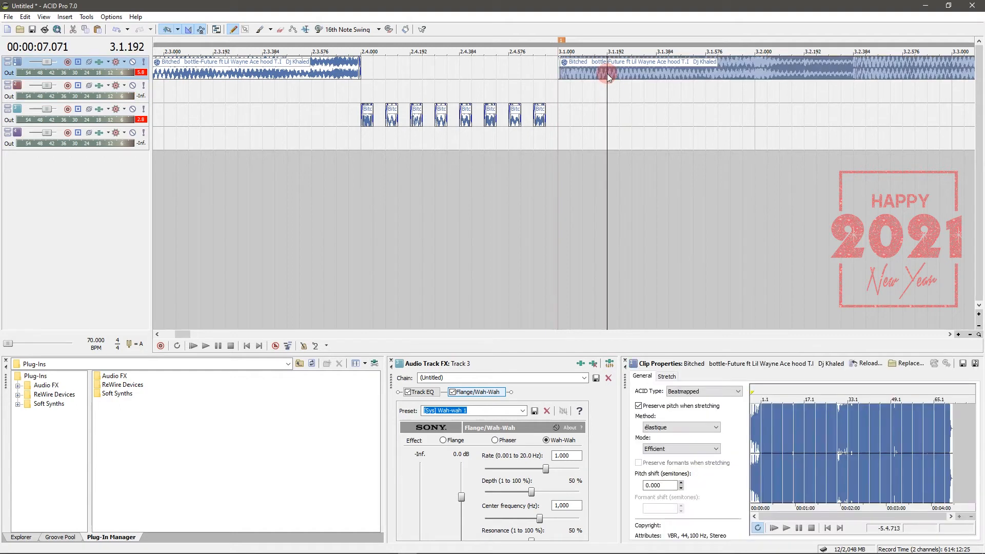
{"action": "key", "text": "s"}
{"action": "left_click_drag", "start_coordinate": [602, 72], "coordinate": [758, 103]}
Play the short piece on the first track from 3.1.000.
{"action": "left_click", "coordinate": [555, 100]}
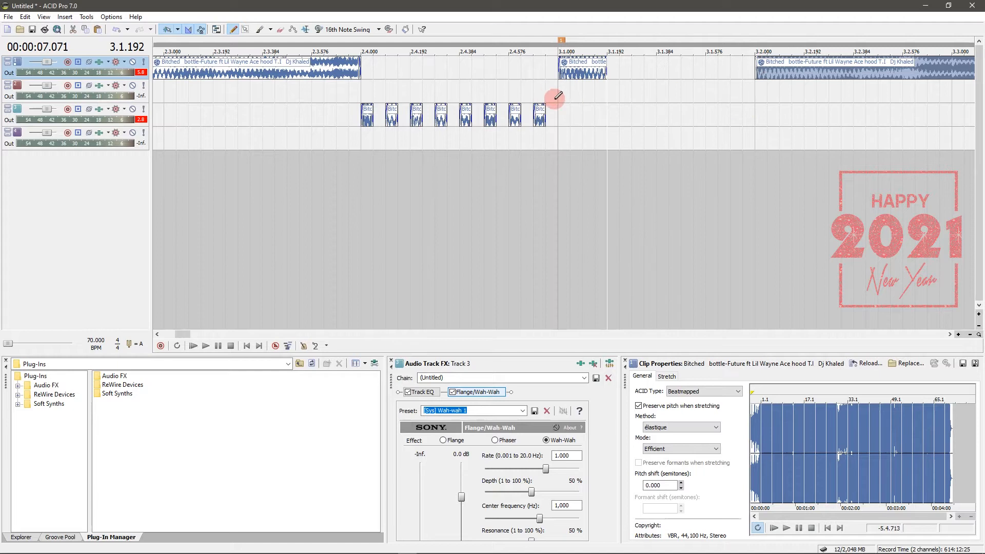
{"action": "key", "text": "space"}
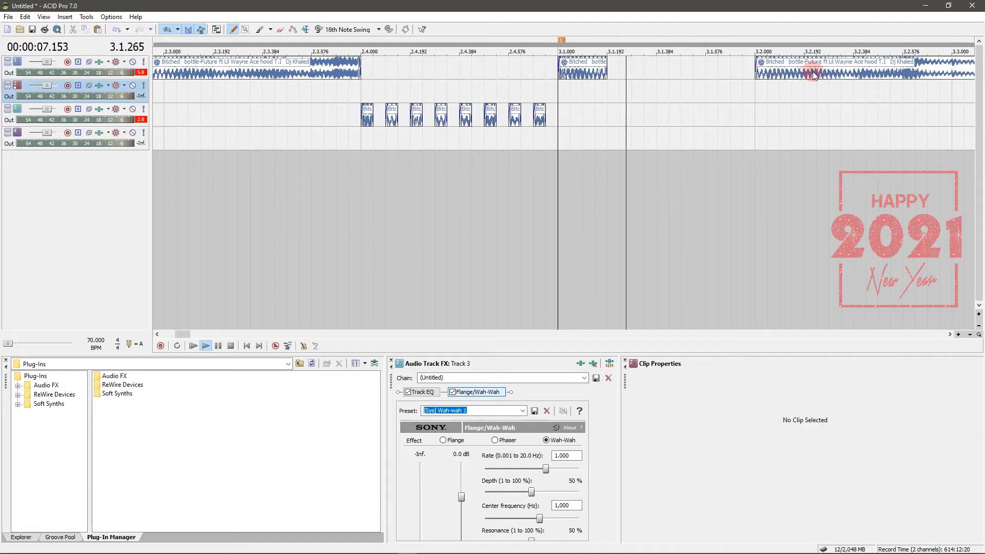
{"action": "key", "text": "space"}
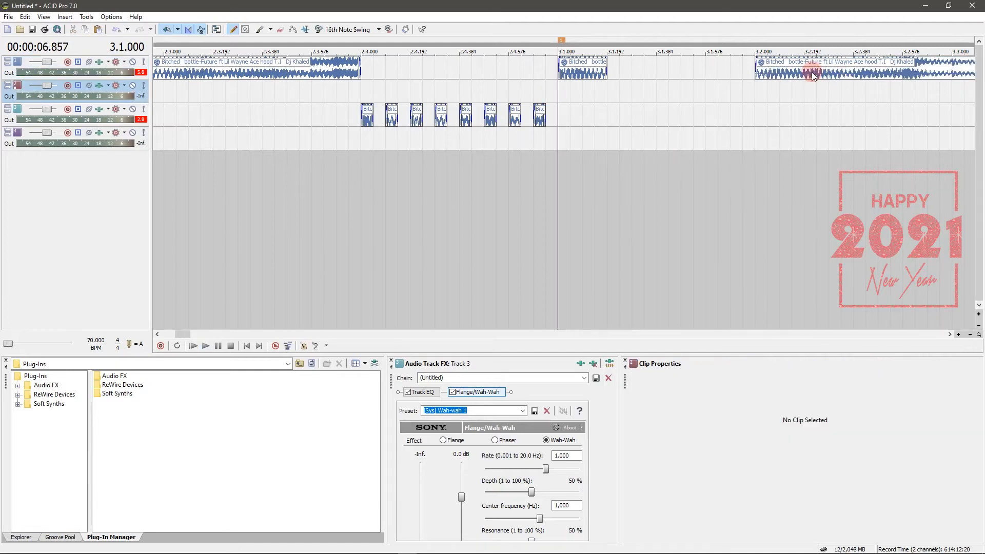
{"action": "left_click", "coordinate": [765, 73]}
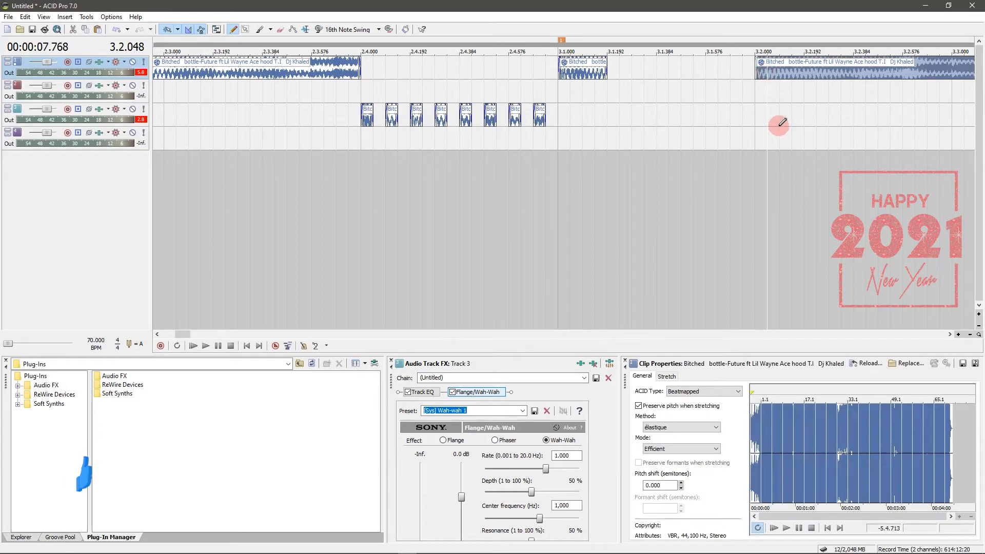
{"action": "key", "text": "s"}
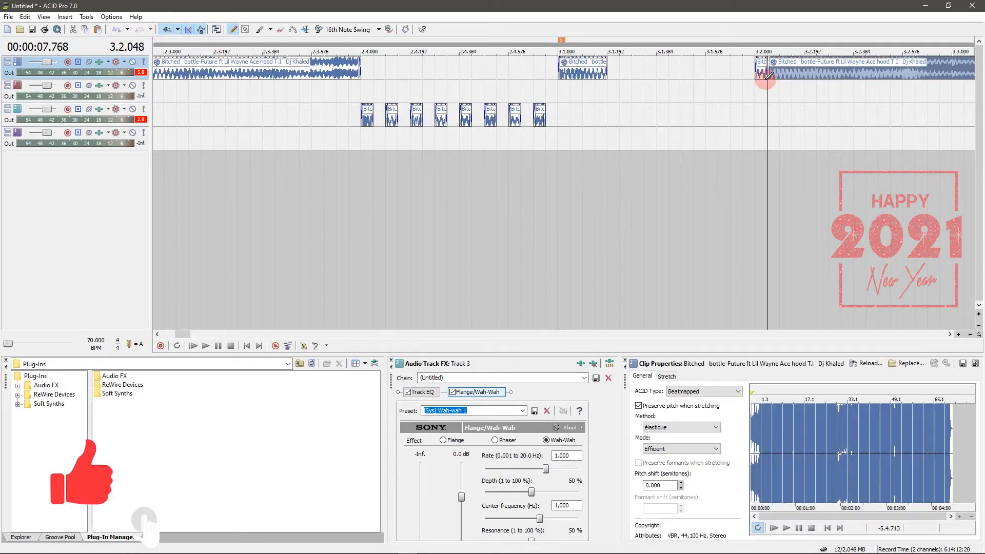
{"action": "left_click", "coordinate": [761, 79]}
{"action": "key", "text": "ctrl+z"}
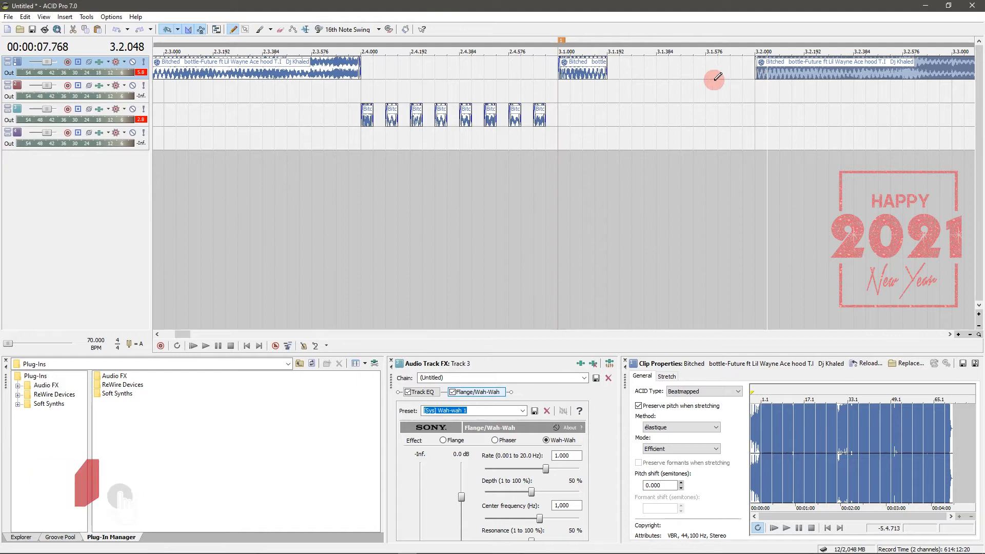
Paint two short slices on the first track, one at 3.1.192 and a second moved to 3.1.384.
{"action": "left_click", "coordinate": [611, 72]}
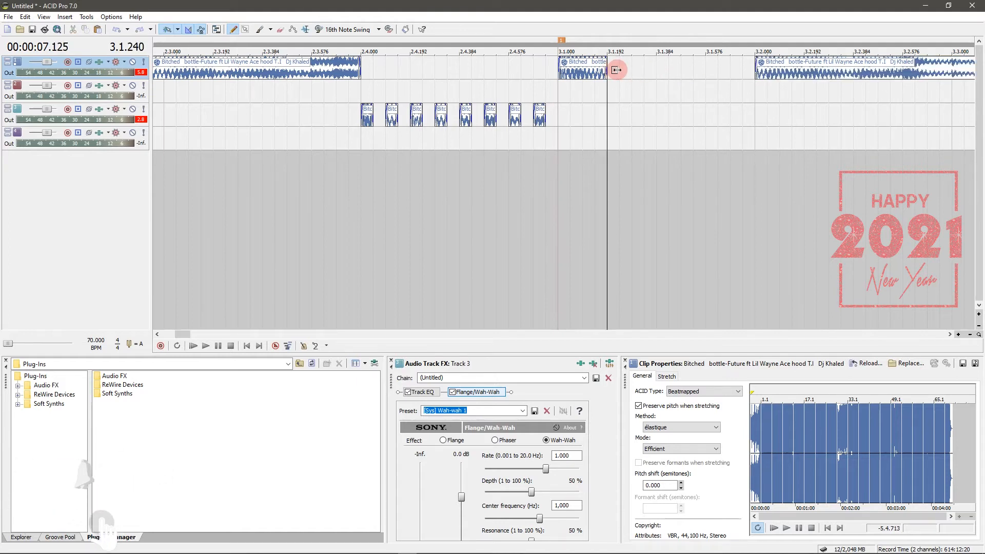
{"action": "left_click", "coordinate": [637, 72]}
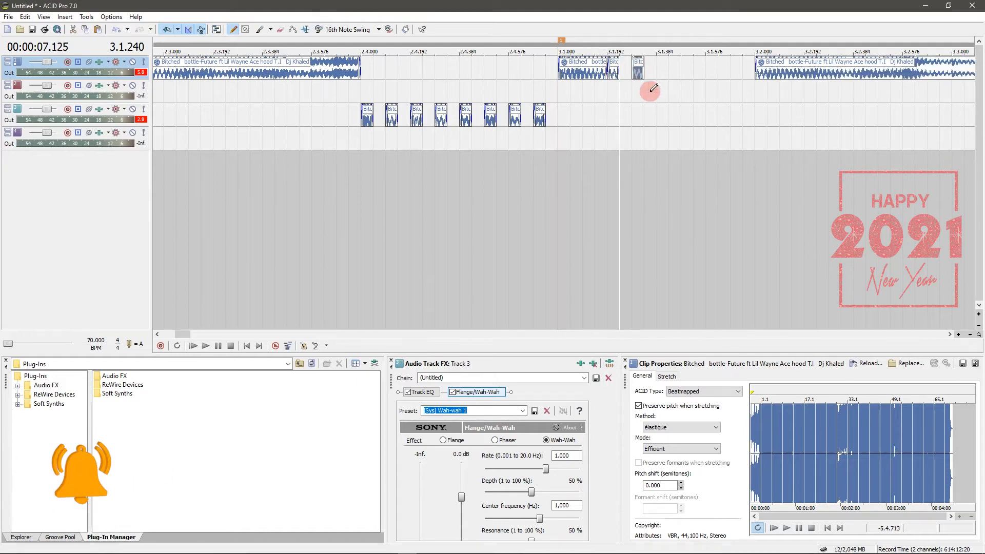
{"action": "left_click_drag", "start_coordinate": [637, 77], "coordinate": [664, 79]}
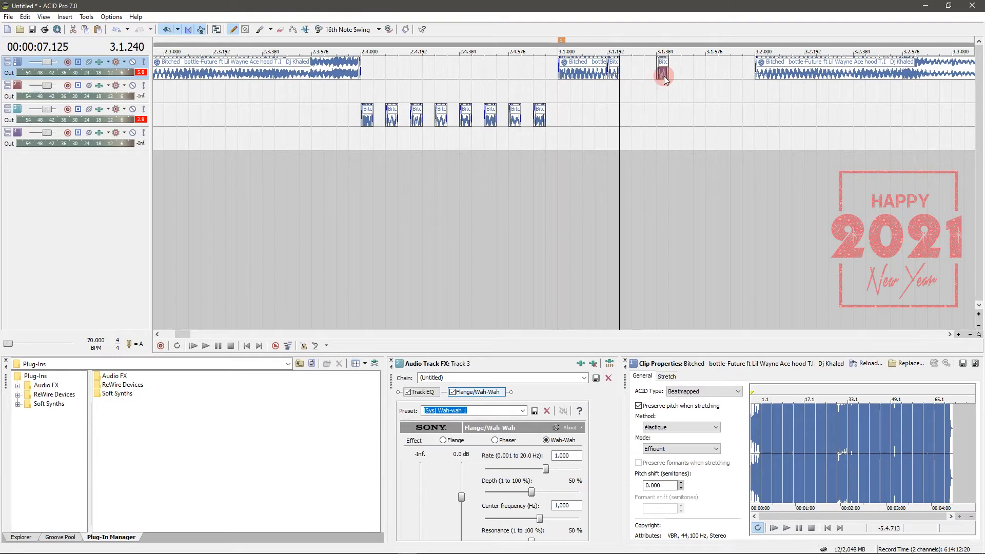
Add copies of the short slice at 3.1.576 and 3.1.288 on the first track.
{"action": "left_click", "coordinate": [710, 72]}
{"action": "left_click", "coordinate": [663, 72]}
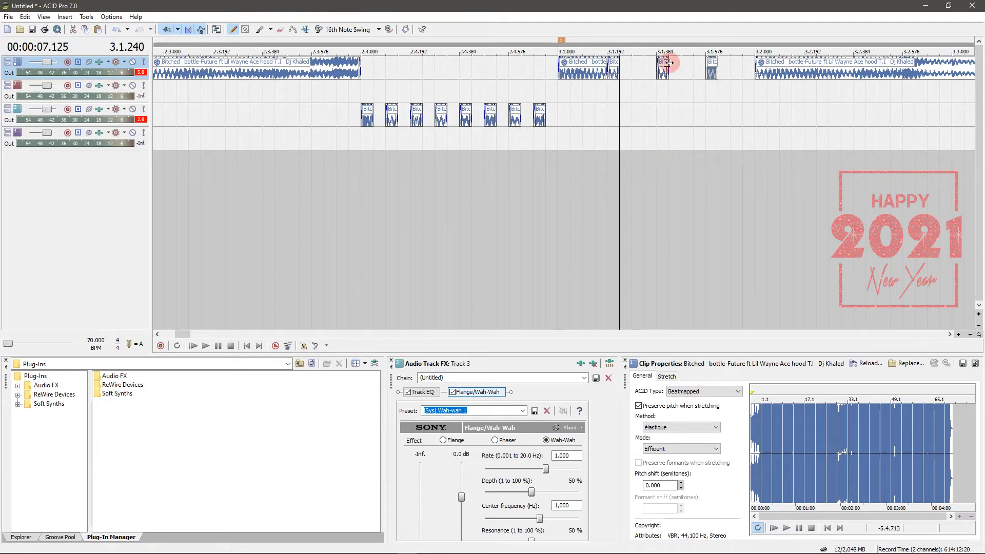
{"action": "left_click_drag", "start_coordinate": [664, 77], "coordinate": [641, 78]}
{"action": "left_click", "coordinate": [636, 75]}
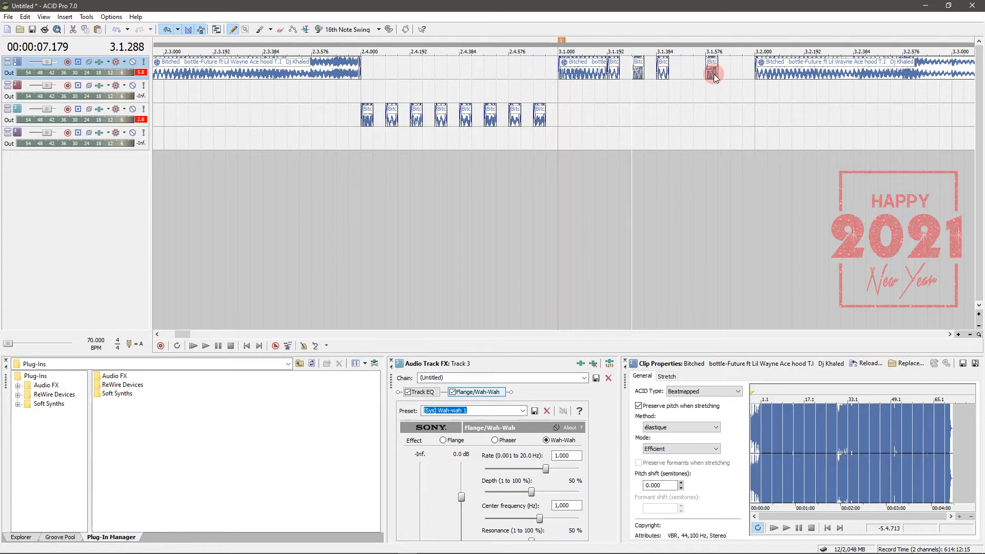
Raise the pitch of the slices at 3.1.288 and 3.1.576 by two semitones and play from 3.1.000.
{"action": "key", "text": "equal"}
{"action": "key", "text": "equal"}
{"action": "left_click", "coordinate": [560, 114]}
{"action": "key", "text": "space"}
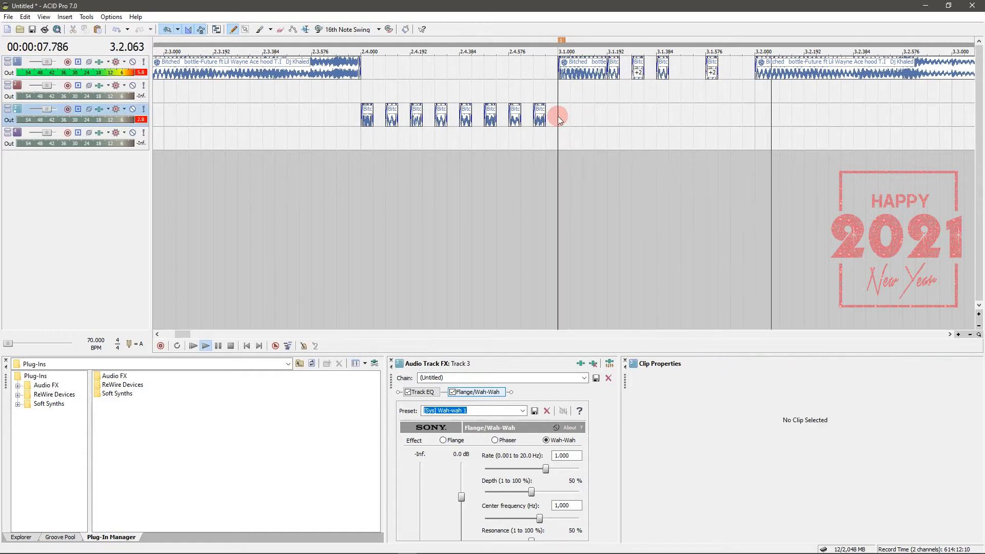
{"action": "key", "text": "space"}
Split the first track's long segment at 3.2.192 and play the arrangement from 3.1.000.
{"action": "left_click", "coordinate": [805, 71]}
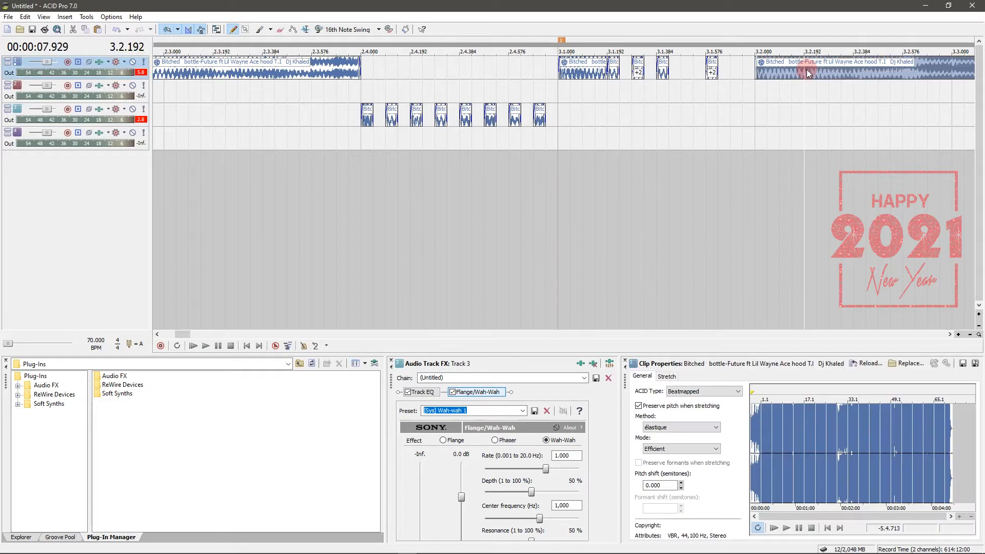
{"action": "key", "text": "s"}
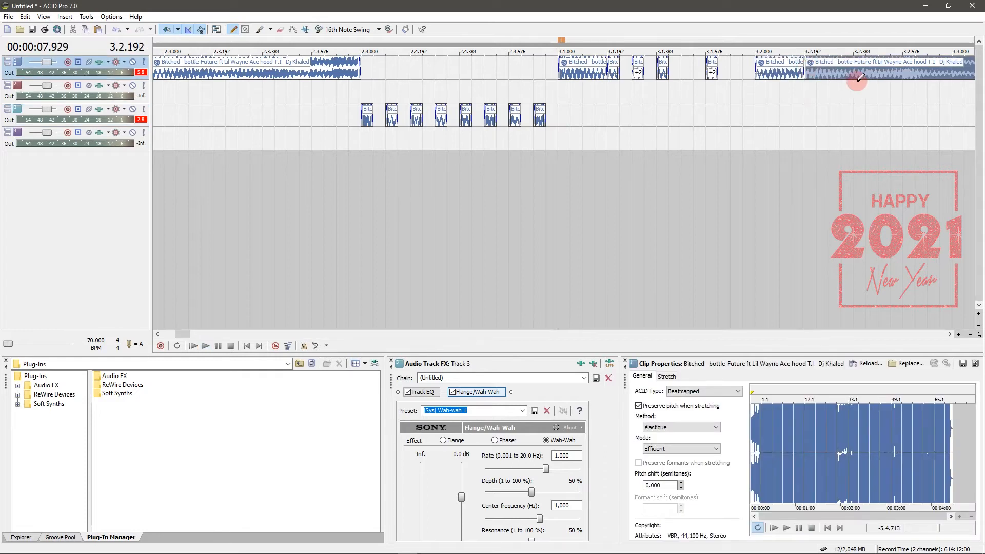
{"action": "left_click", "coordinate": [562, 109]}
{"action": "key", "text": "space"}
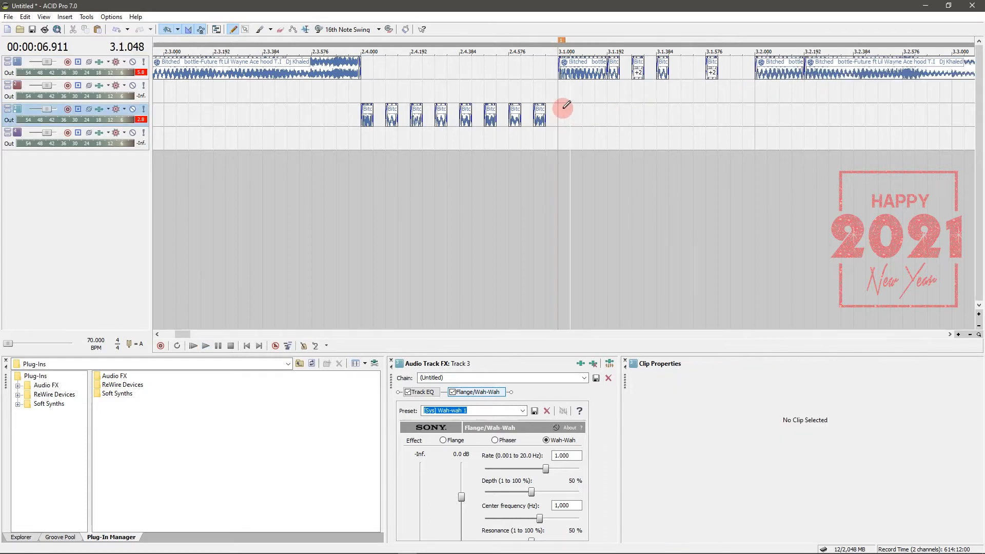
{"action": "key", "text": "space"}
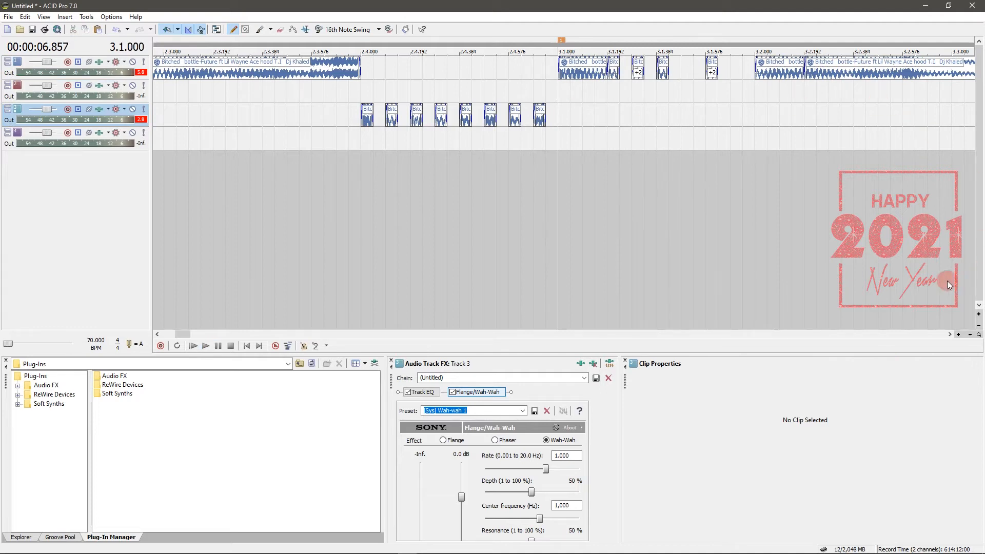
Play the first track's short piece from 3.2.000 and check where it ends at 3.2.192.
{"action": "left_click", "coordinate": [949, 334]}
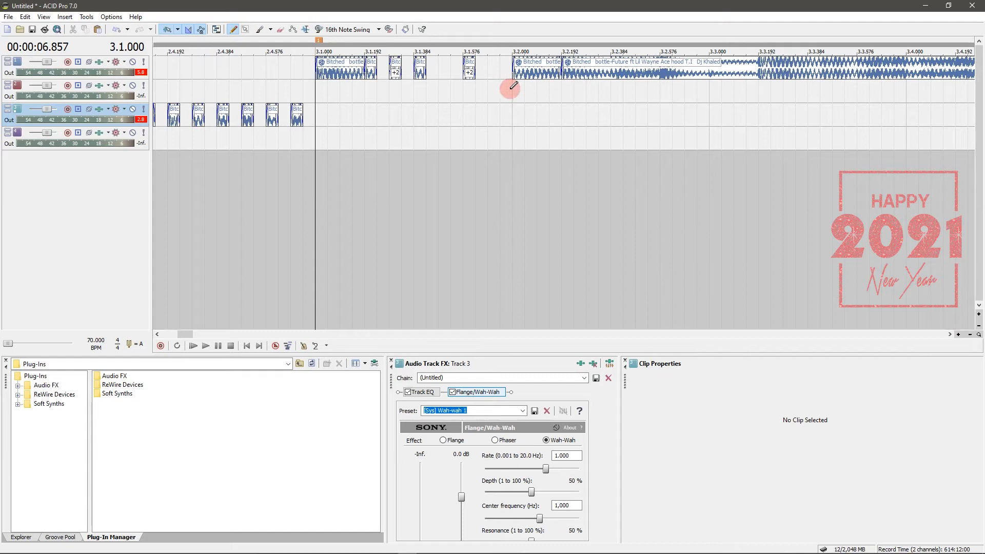
{"action": "left_click", "coordinate": [514, 85]}
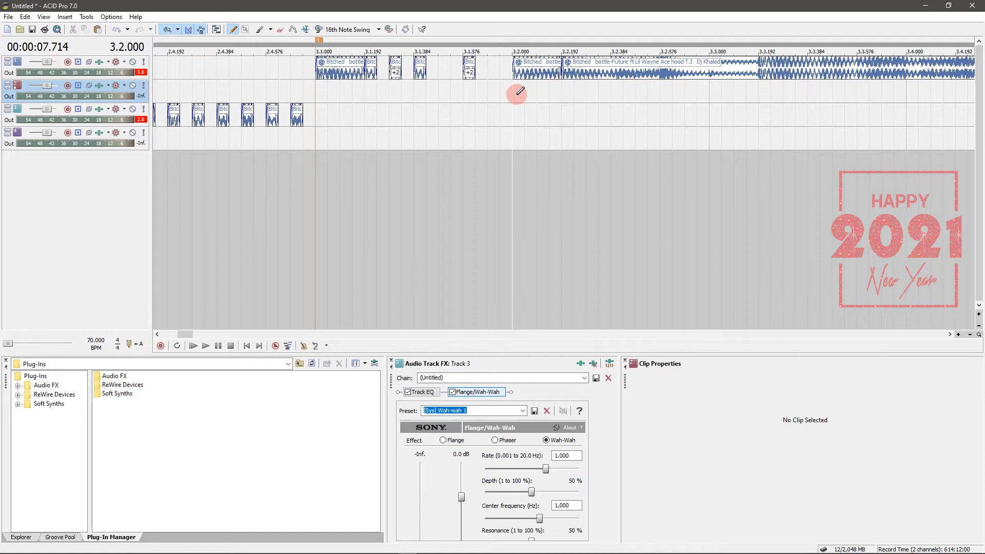
{"action": "left_click_drag", "start_coordinate": [522, 94], "coordinate": [566, 49]}
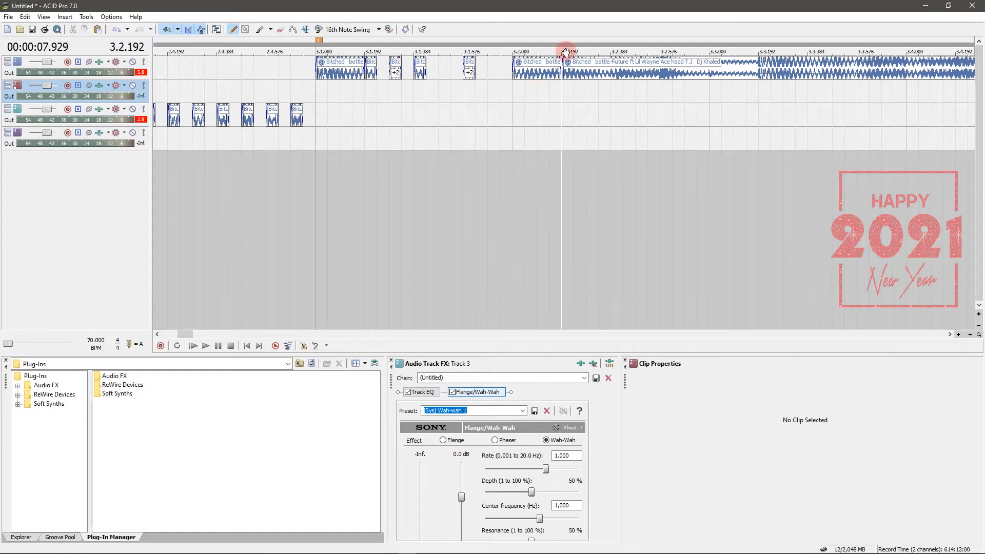
{"action": "left_click", "coordinate": [512, 70]}
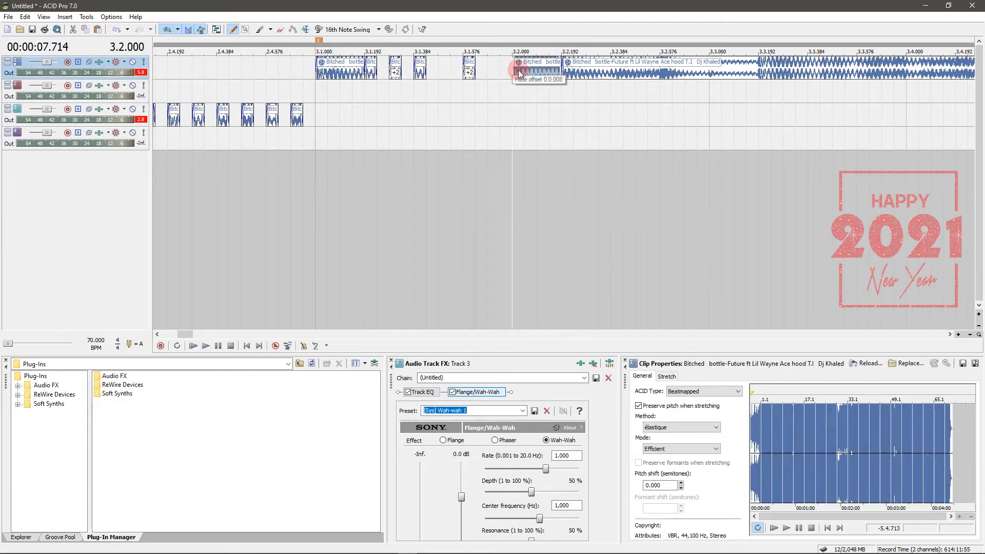
{"action": "key", "text": "space"}
{"action": "key", "text": "space"}
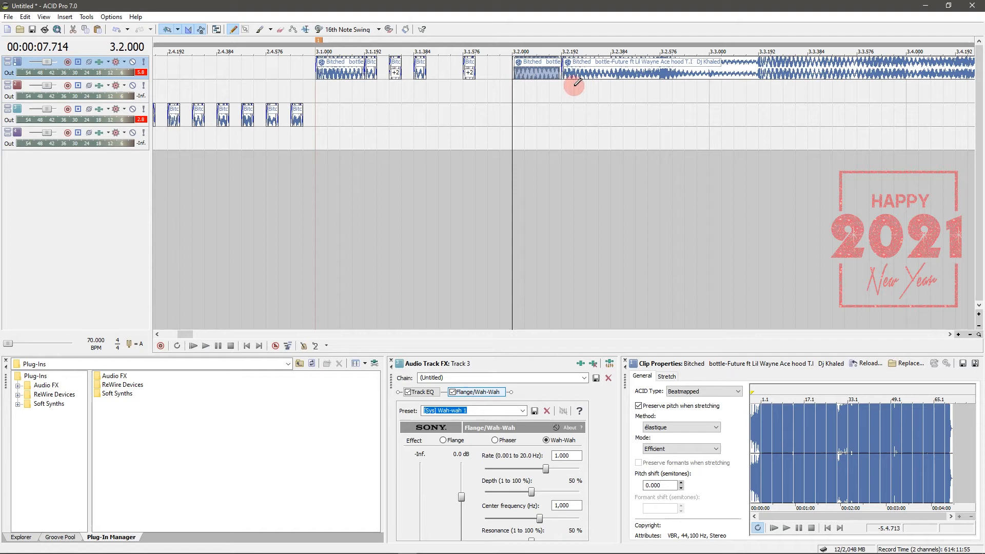
Undo a trial move of the segment after 3.2.192 and play the first track around 3.2.000 and 3.2.384.
{"action": "left_click_drag", "start_coordinate": [564, 72], "coordinate": [712, 75]}
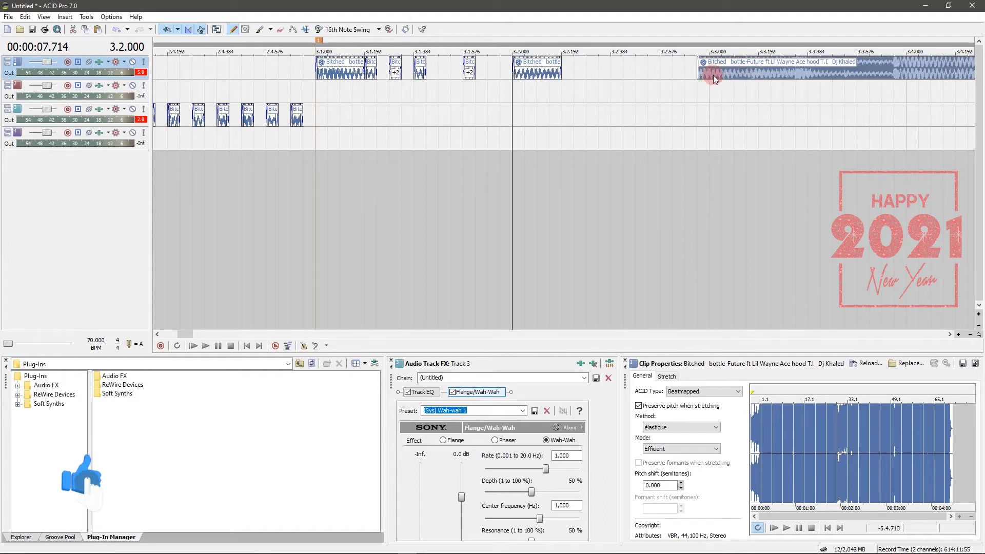
{"action": "key", "text": "ctrl+z"}
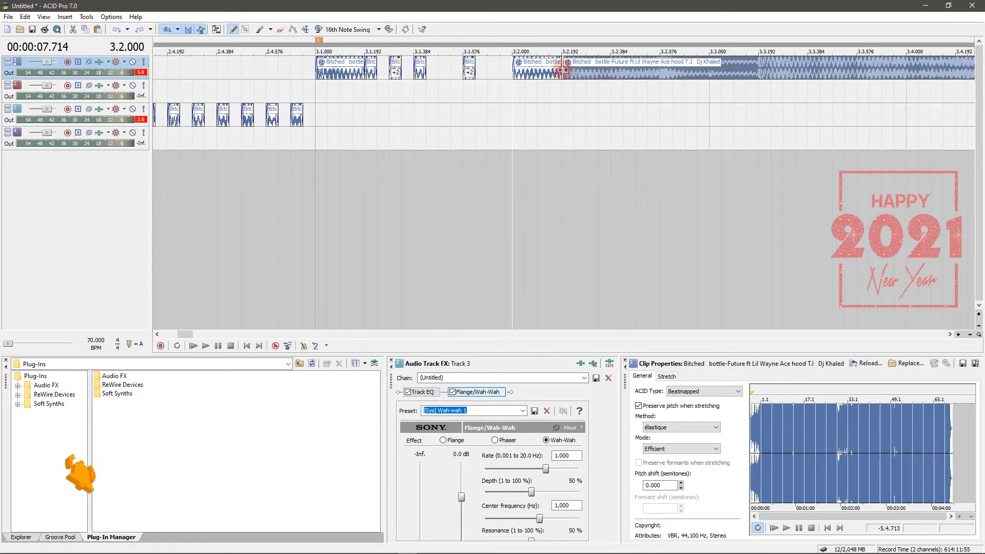
{"action": "left_click", "coordinate": [610, 73]}
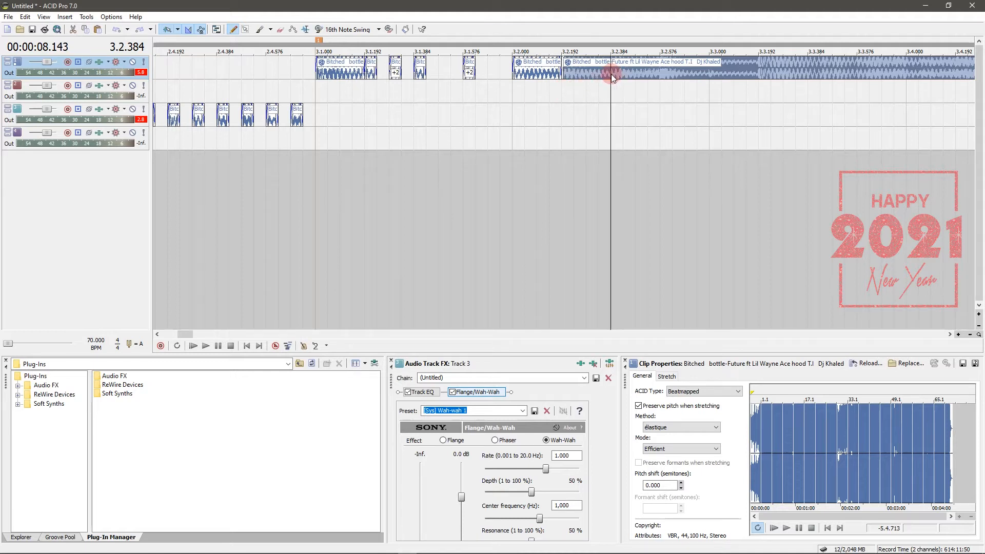
{"action": "key", "text": "space"}
{"action": "key", "text": "space"}
{"action": "key", "text": "space"}
{"action": "key", "text": "space"}
{"action": "left_click", "coordinate": [513, 74]}
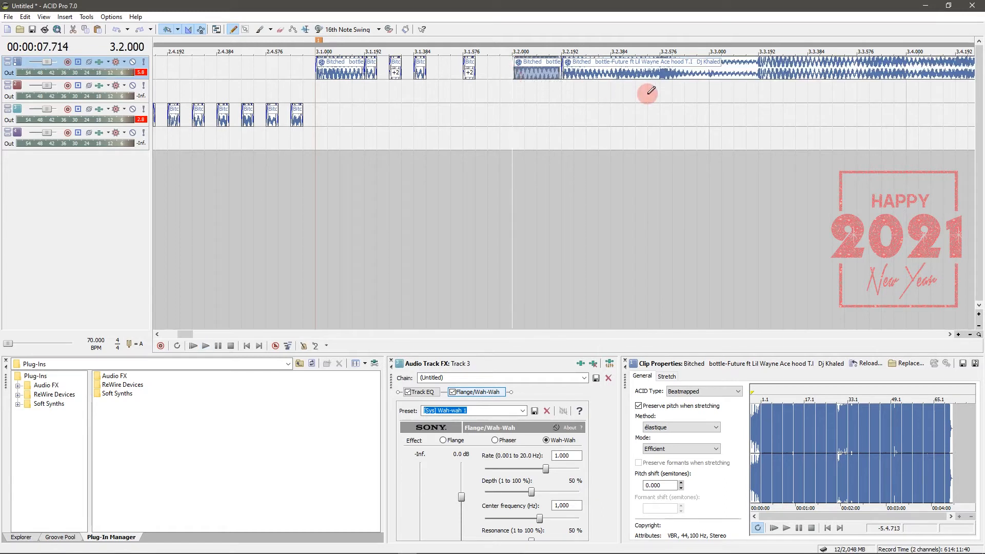
{"action": "left_click", "coordinate": [612, 75]}
{"action": "key", "text": "space"}
{"action": "key", "text": "space"}
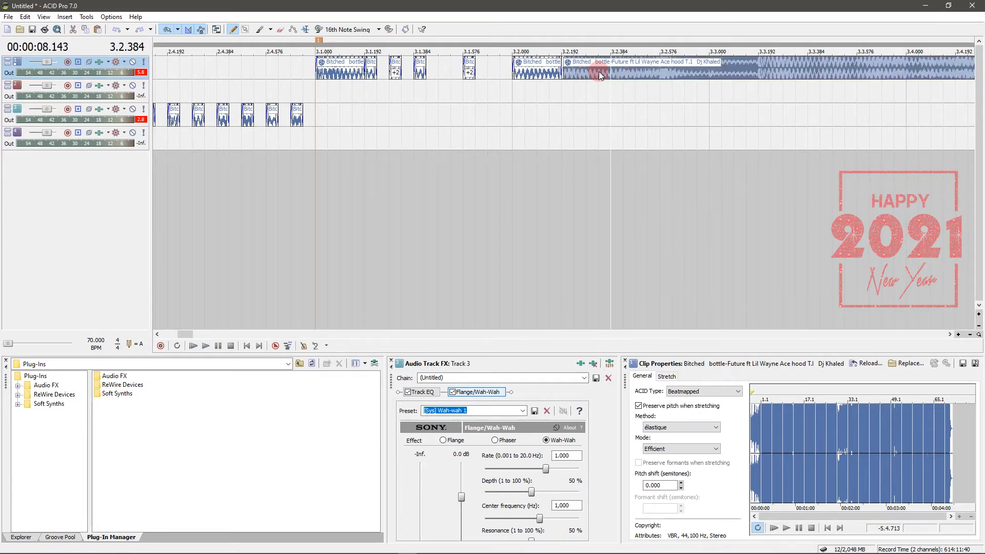
Cut out the first track's piece between 3.2.192 and 3.2.384 and move the remainder to start at 3.3.000.
{"action": "key", "text": "s"}
{"action": "left_click", "coordinate": [596, 70]}
{"action": "left_click_drag", "start_coordinate": [596, 70], "coordinate": [733, 75]}
Place copies of a short slice from the segment's start at 3.2.192, 3.2.288, 3.2.384 and 3.2.576 on the first track.
{"action": "left_click", "coordinate": [718, 76]}
{"action": "key", "text": "s"}
{"action": "left_click", "coordinate": [713, 72]}
{"action": "left_click_drag", "start_coordinate": [713, 73], "coordinate": [630, 77]}
{"action": "left_click", "coordinate": [568, 72]}
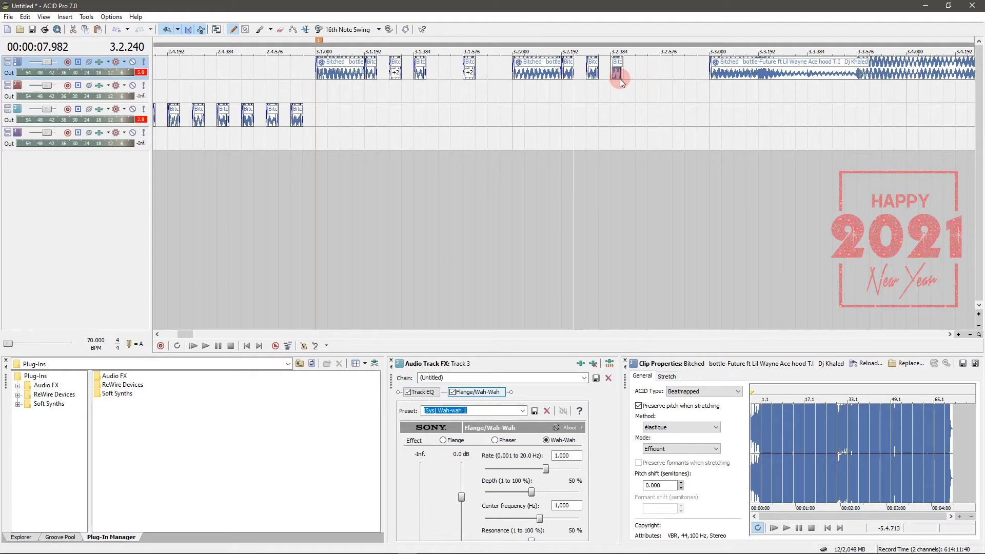
{"action": "mouse_move", "coordinate": [620, 75]}
{"action": "left_mouse_down"}
{"action": "mouse_move", "coordinate": [678, 79]}
{"action": "mouse_move", "coordinate": [655, 76]}
{"action": "left_mouse_up"}
{"action": "left_click", "coordinate": [667, 76]}
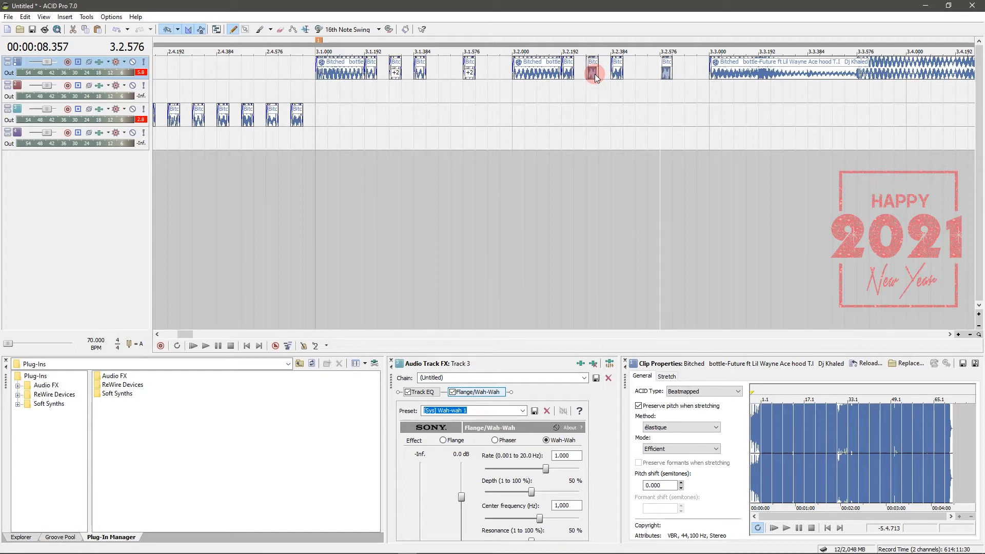
Raise the pitch of the slices at 3.2.288 and 3.2.576 by two semitones and play from 3.1.000.
{"action": "key", "text": "KP_Add"}
{"action": "key", "text": "KP_Add"}
{"action": "left_click", "coordinate": [314, 120]}
{"action": "key", "text": "space"}
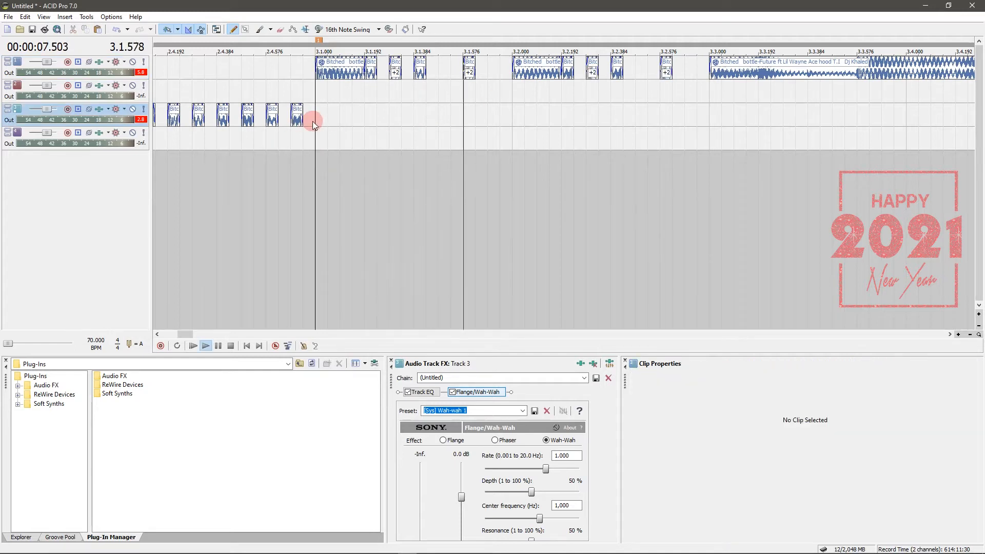
{"action": "key", "text": "space"}
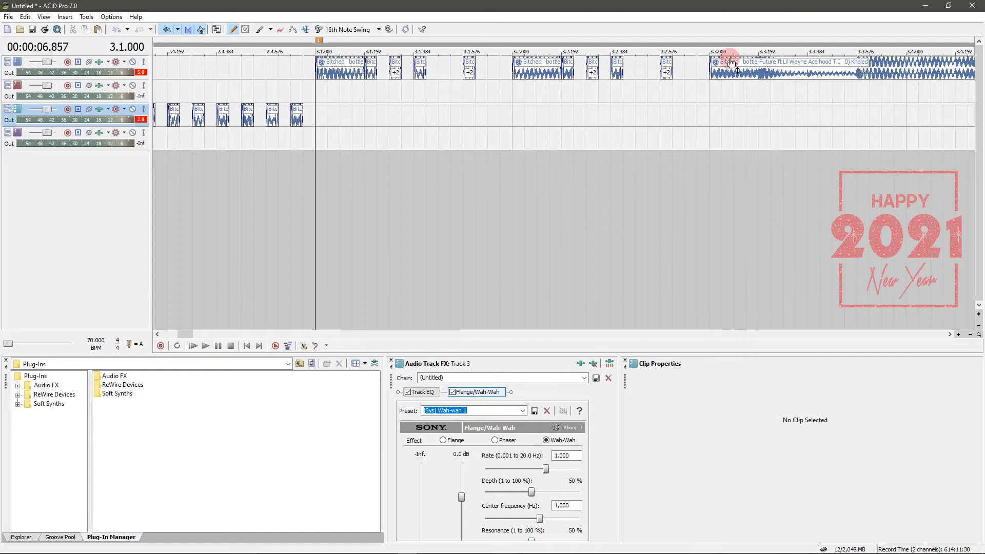
Split the first track's segment at 3.3.192 and move the remainder to start at 3.4.000.
{"action": "left_click", "coordinate": [757, 78]}
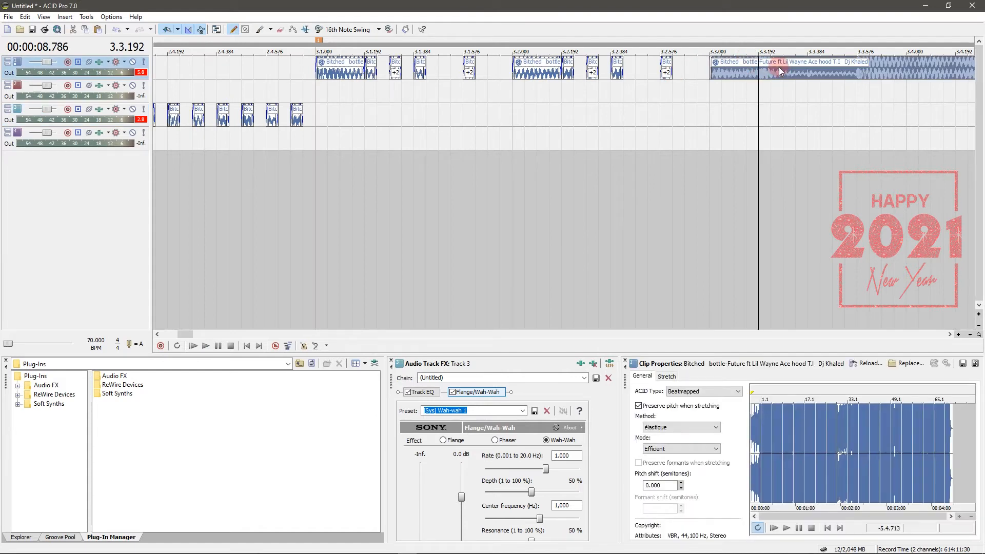
{"action": "key", "text": "s"}
{"action": "left_click_drag", "start_coordinate": [771, 75], "coordinate": [913, 77]}
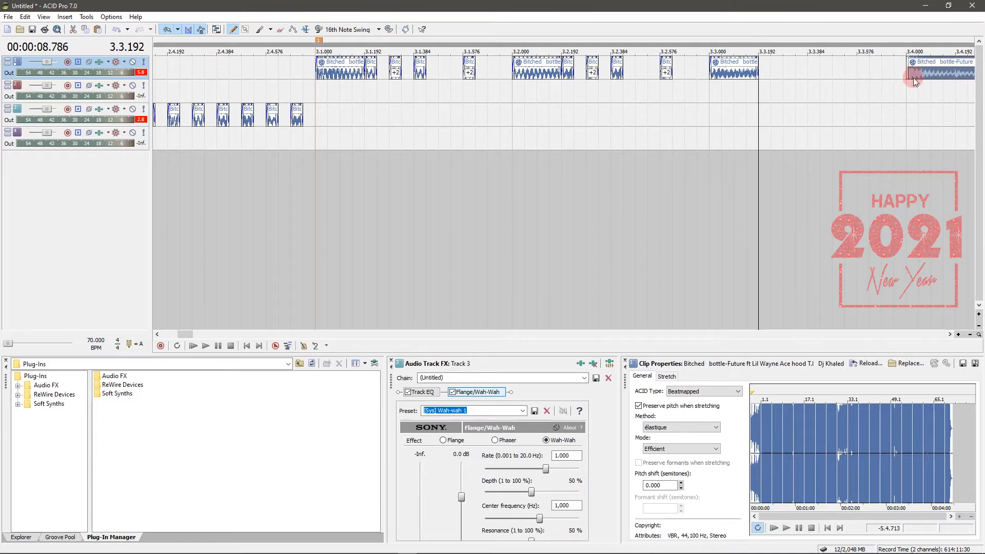
Copy the remainder's opening slice, up to 3.4.048, to 3.3.192, 3.3.288, 3.3.384 and 3.3.576, keeping the remainder unsplit.
{"action": "left_click", "coordinate": [917, 77]}
{"action": "key", "text": "s"}
{"action": "left_click", "coordinate": [912, 72]}
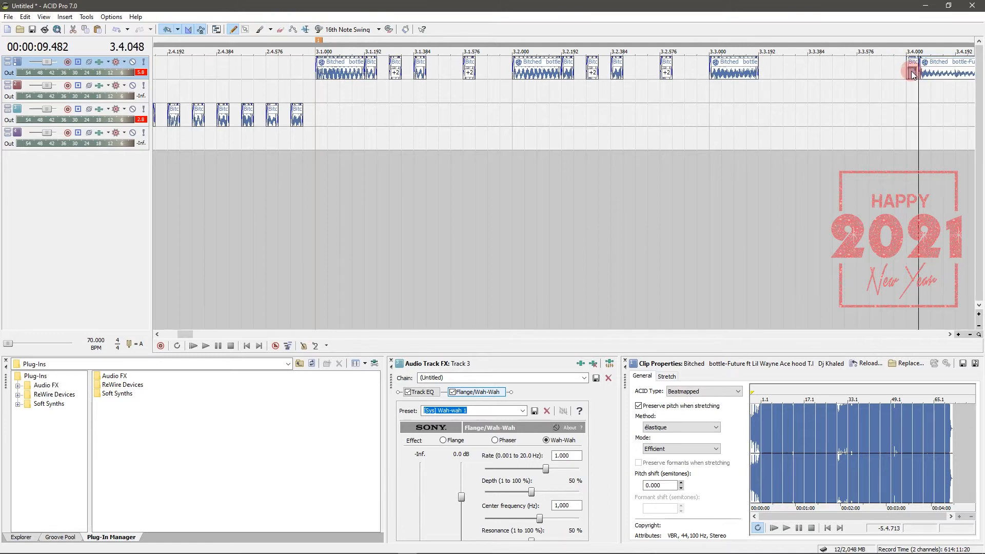
{"action": "key", "text": "ctrl+z"}
{"action": "left_click", "coordinate": [761, 72]}
{"action": "left_click", "coordinate": [764, 70]}
{"action": "double_click", "coordinate": [765, 75]}
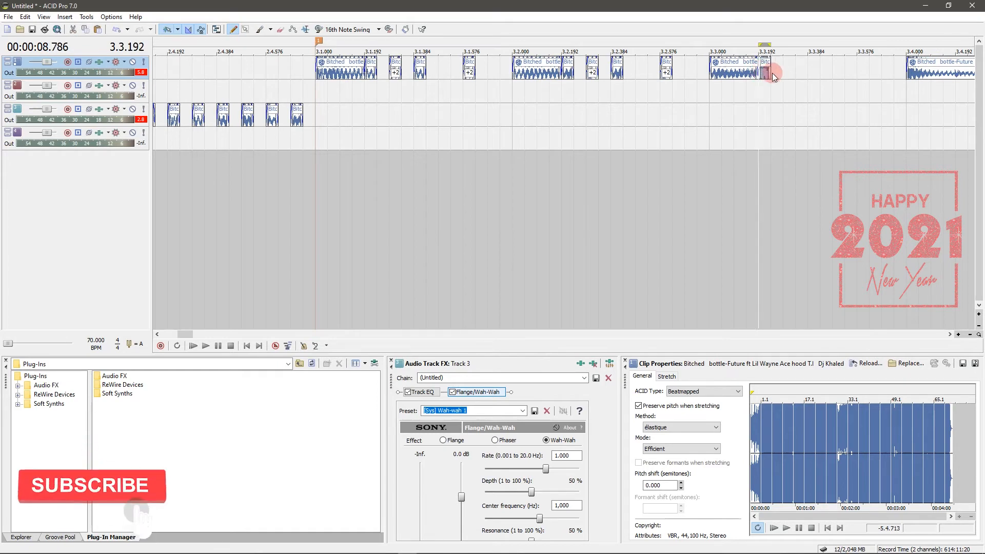
{"action": "left_click_drag", "start_coordinate": [764, 75], "coordinate": [864, 73]}
{"action": "left_click", "coordinate": [788, 80]}
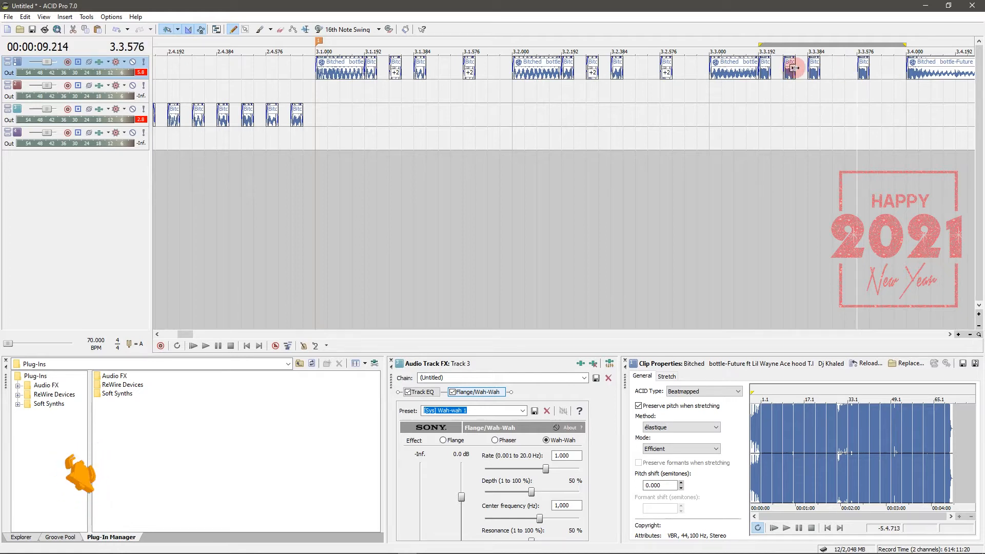
Raise the pitch of the slices at 3.3.288 and 3.3.576 by three semitones and play from 3.1.000.
{"action": "left_click", "coordinate": [863, 76]}
{"action": "key", "text": "equal"}
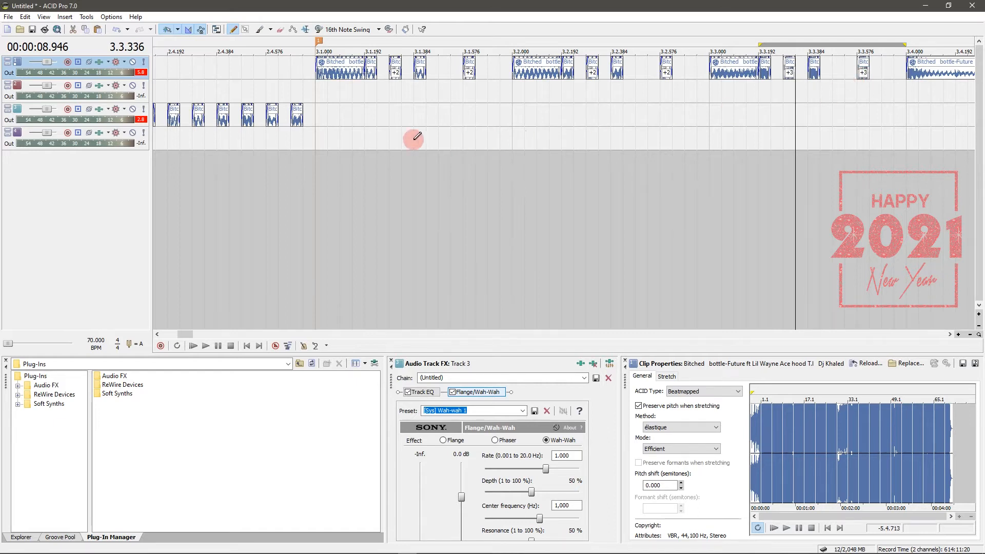
{"action": "left_click", "coordinate": [321, 130]}
{"action": "scroll", "coordinate": [321, 129], "scroll_direction": "down", "scroll_amount": 4}
{"action": "key", "text": "space"}
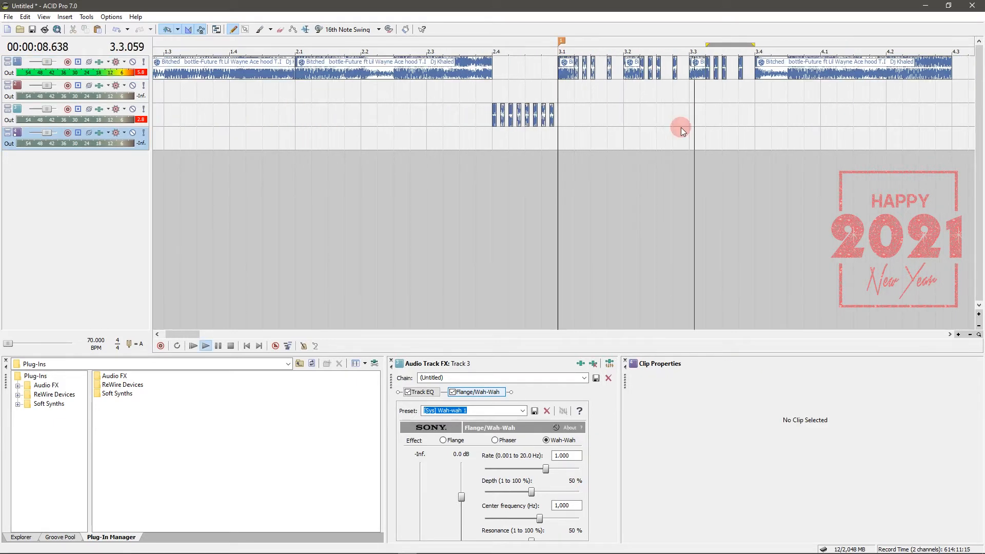
{"action": "key", "text": "space"}
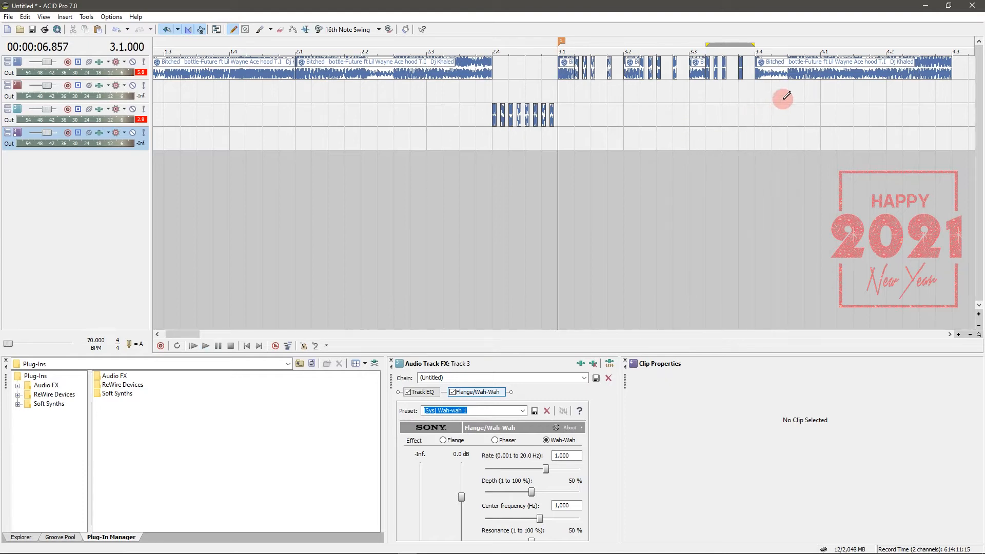
Split the first track's last segment at 3.4.192 and again at 3.4.384.
{"action": "left_click", "coordinate": [786, 73]}
{"action": "left_click", "coordinate": [772, 78]}
{"action": "scroll", "coordinate": [770, 79], "scroll_direction": "up", "scroll_amount": 4}
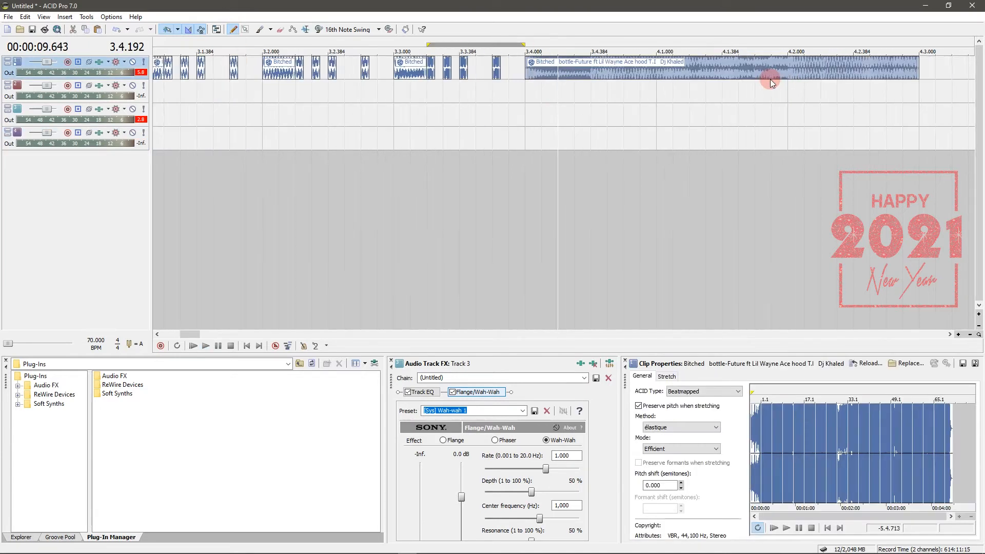
{"action": "key", "text": "s"}
{"action": "left_click", "coordinate": [606, 75]}
{"action": "key", "text": "s"}
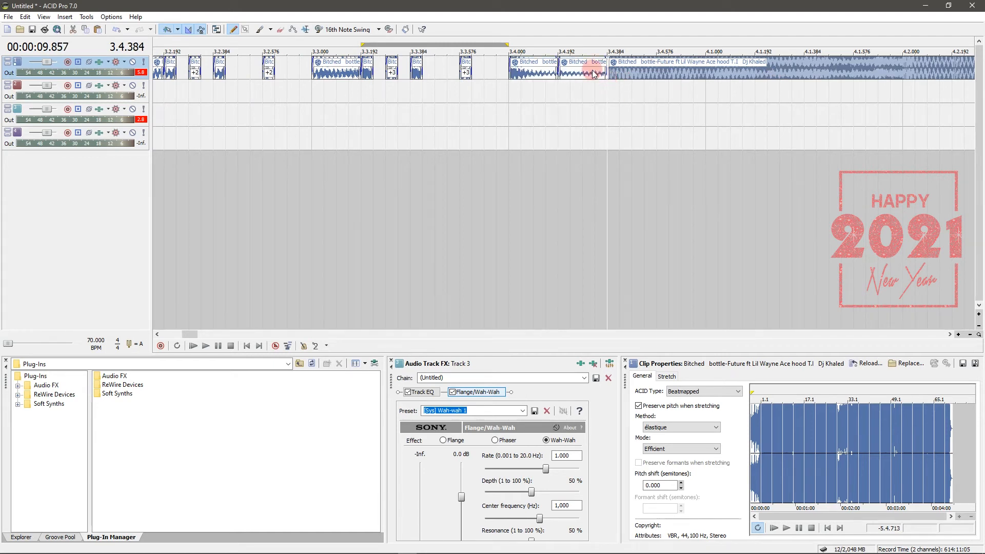
Delete the piece between 3.4.192 and 3.4.384 and move the remainder to start at 4.1.000.
{"action": "left_click", "coordinate": [593, 72]}
{"action": "key", "text": "Delete"}
{"action": "left_click_drag", "start_coordinate": [620, 71], "coordinate": [718, 76]}
Copy the remainder's opening slice to 3.4.192, 3.4.288, 3.4.384 and 3.4.576, raising the pitch at 3.4.288 and 3.4.576 by two semitones.
{"action": "left_click", "coordinate": [709, 73]}
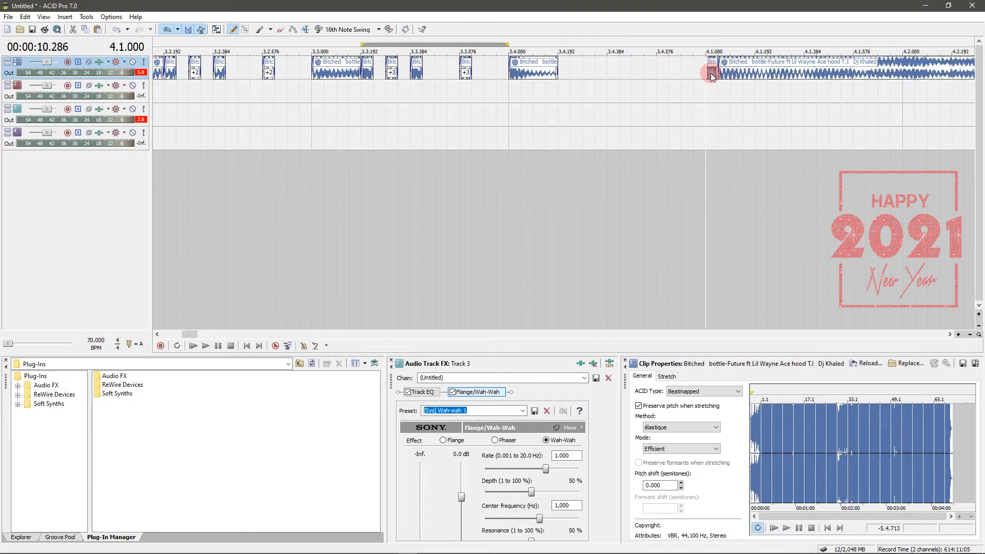
{"action": "key", "text": "ctrl+z"}
{"action": "left_click", "coordinate": [566, 62]}
{"action": "key", "text": "ctrl+v"}
{"action": "left_click_drag", "start_coordinate": [563, 72], "coordinate": [662, 73]}
{"action": "left_click", "coordinate": [662, 73]}
{"action": "left_click", "coordinate": [590, 72]}
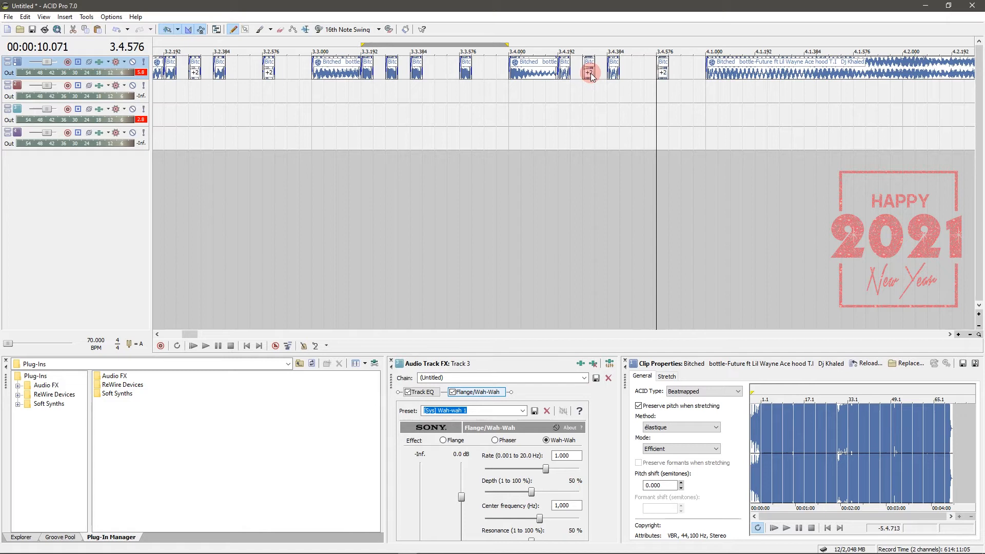
Play the arrangement from 2.3.000 to review the stutter slices.
{"action": "scroll", "coordinate": [549, 121], "scroll_direction": "down", "scroll_amount": 2}
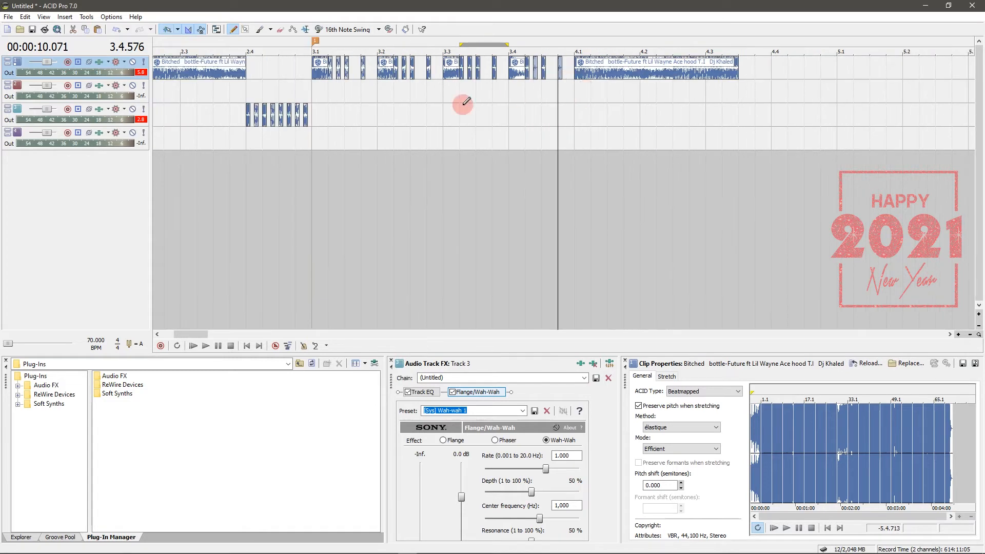
{"action": "left_click", "coordinate": [180, 119]}
{"action": "key", "text": "space"}
{"action": "key", "text": "space"}
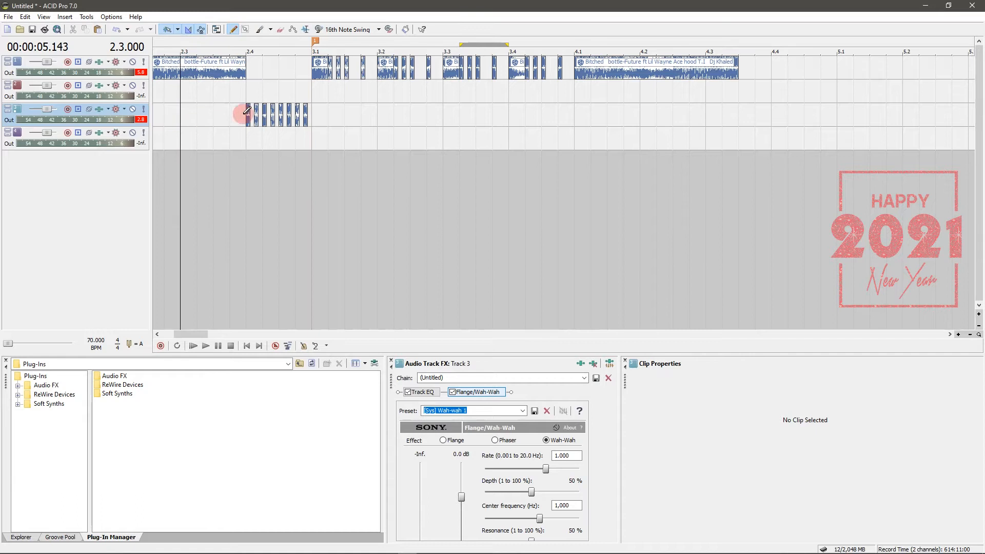
Show the effect chains of the third and second tracks, and replay the arrangement from 2.3.000.
{"action": "left_click", "coordinate": [101, 112]}
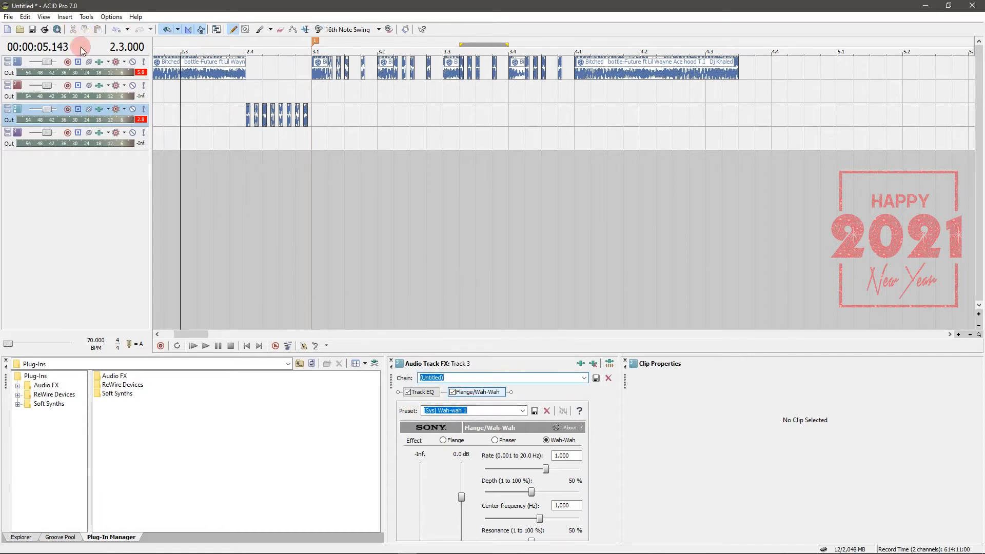
{"action": "left_click", "coordinate": [100, 85]}
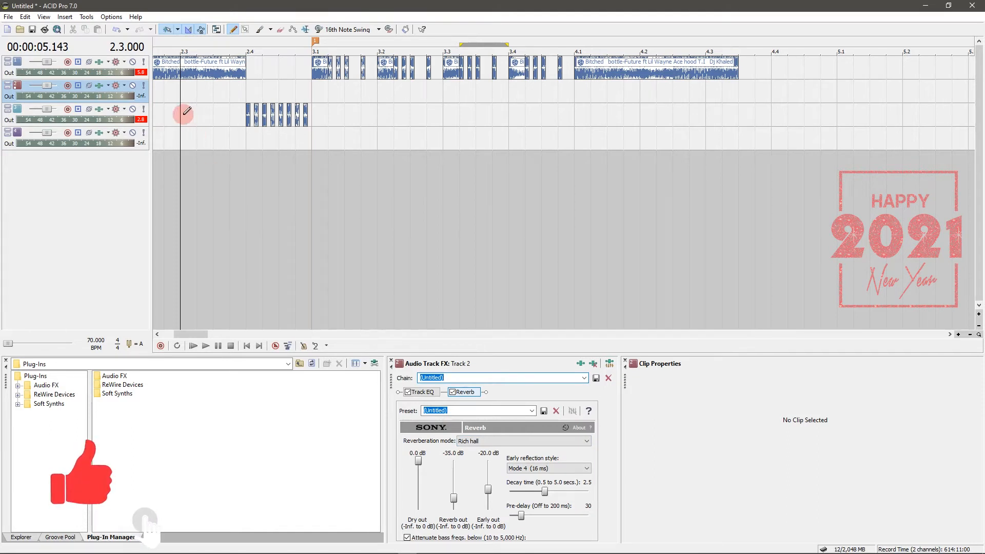
{"action": "left_click", "coordinate": [184, 114]}
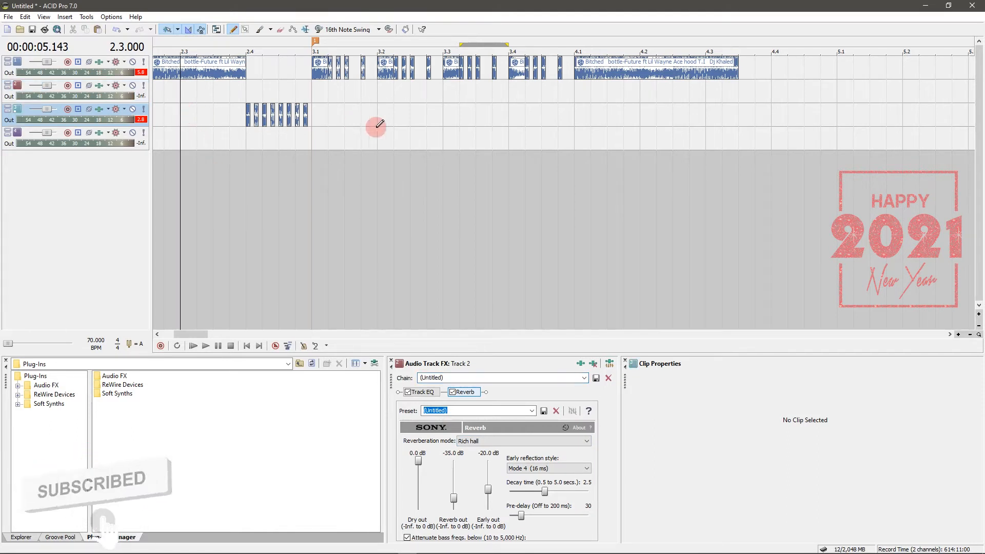
{"action": "key", "text": "space"}
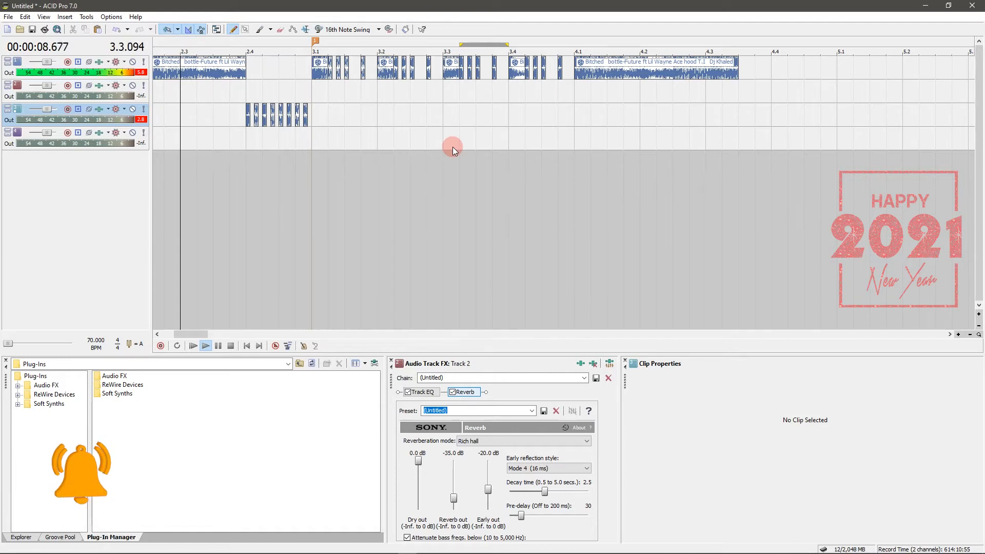
{"action": "key", "text": "space"}
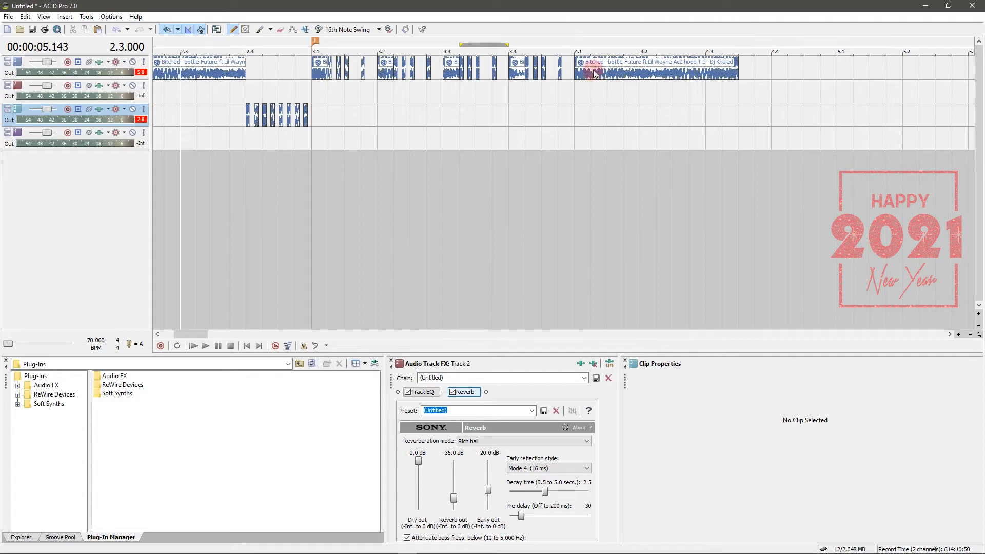
{"action": "left_click", "coordinate": [322, 75]}
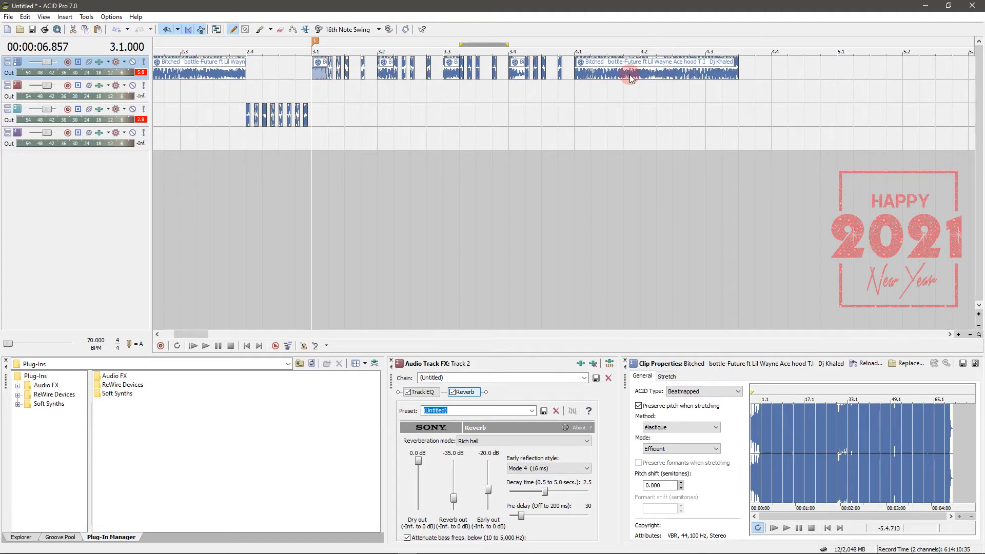
{"action": "left_click", "coordinate": [100, 87]}
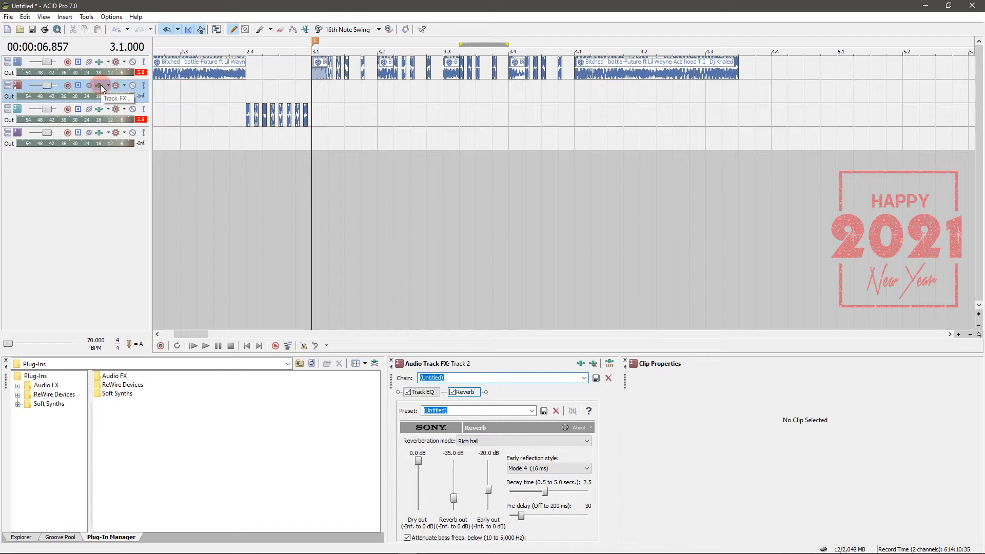
{"action": "left_click", "coordinate": [317, 72]}
{"action": "left_click", "coordinate": [315, 94]}
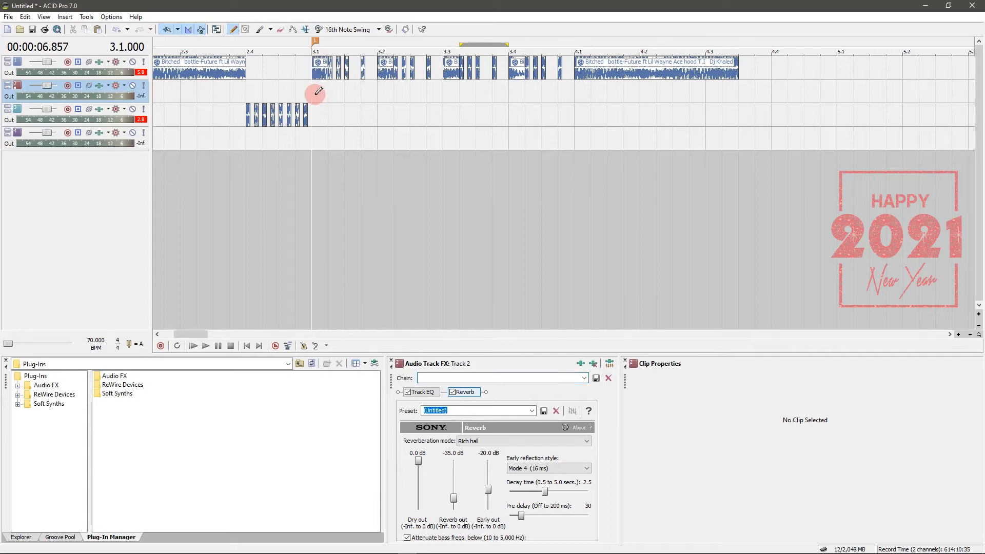
{"action": "left_click", "coordinate": [315, 75]}
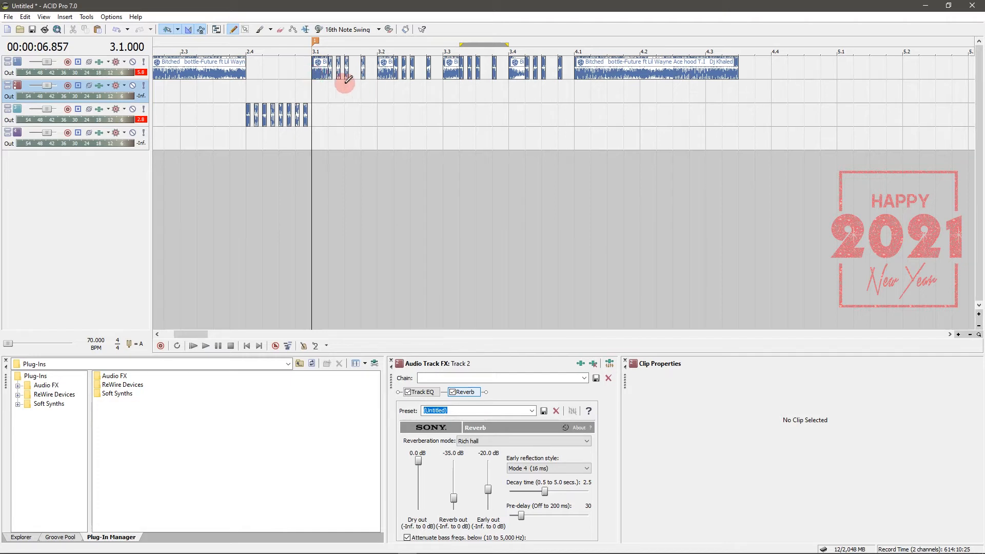
{"action": "left_click", "coordinate": [385, 79]}
{"action": "left_click", "coordinate": [332, 74]}
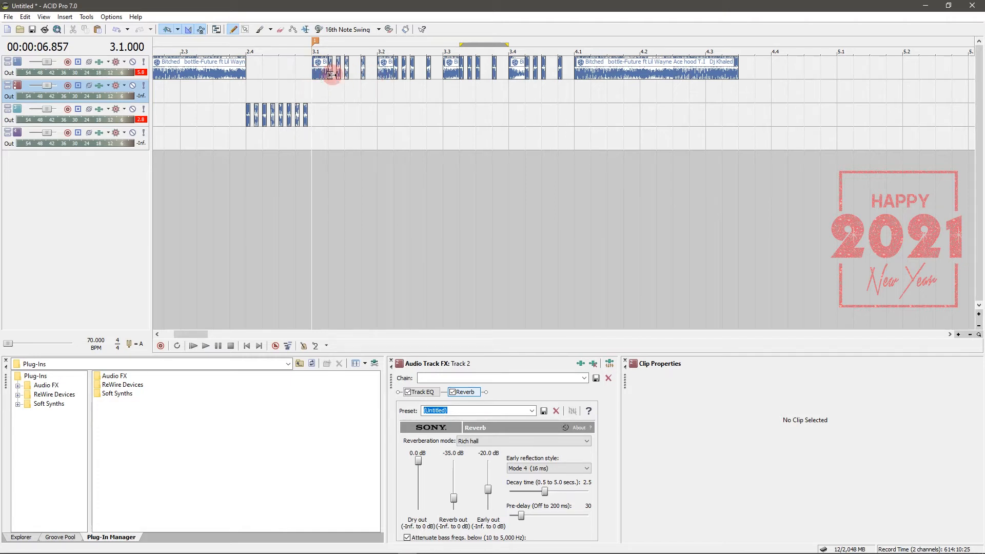
Copy the first track's opening slices at 3.1, 3.2, 3.3 and 3.4 to the second track from 3.1.000 and lower their gain to about -20.8 dB.
{"action": "left_click", "coordinate": [314, 78]}
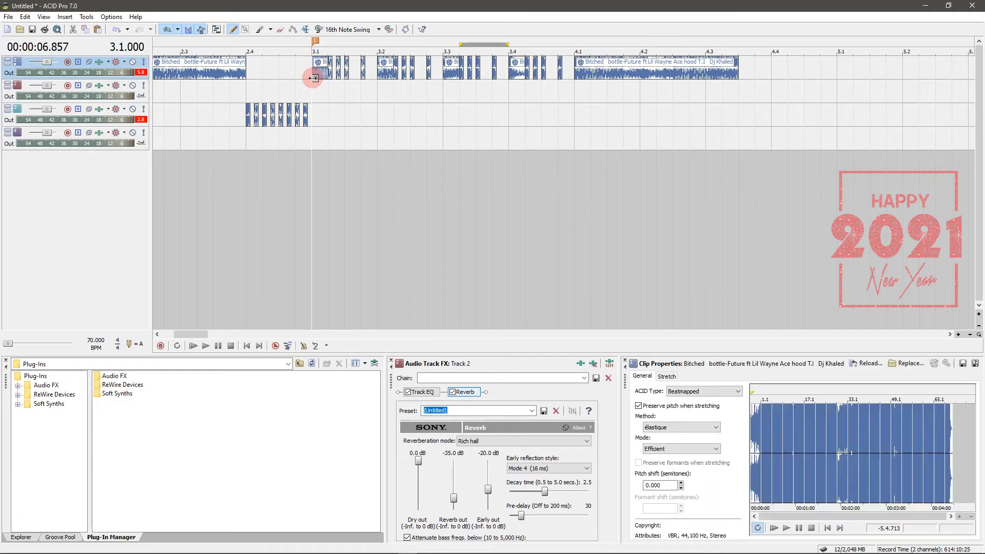
{"action": "left_click", "coordinate": [385, 74], "text": "ctrl"}
{"action": "left_click", "coordinate": [460, 73], "text": "ctrl"}
{"action": "left_click", "coordinate": [515, 71], "text": "ctrl"}
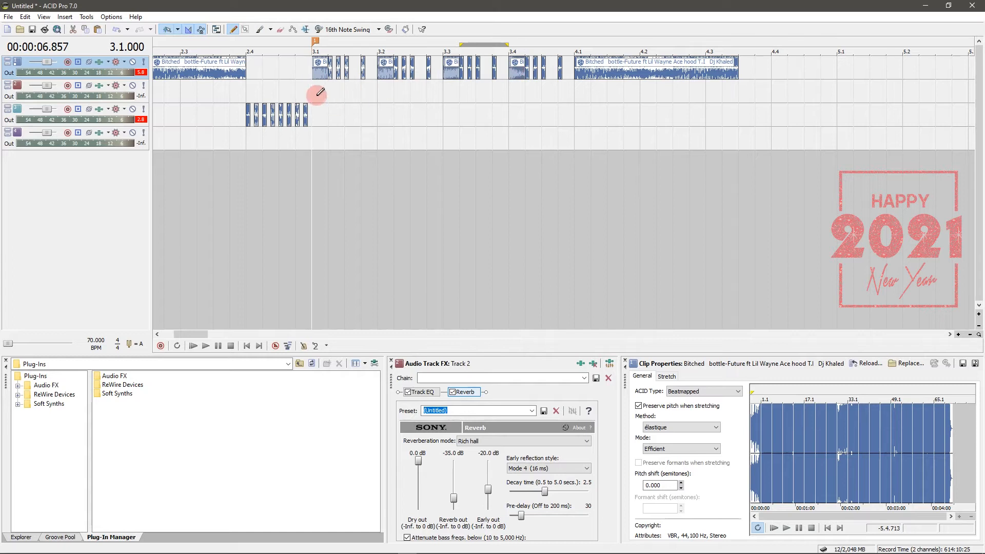
{"action": "left_click", "coordinate": [315, 95]}
{"action": "key", "text": "ctrl+v"}
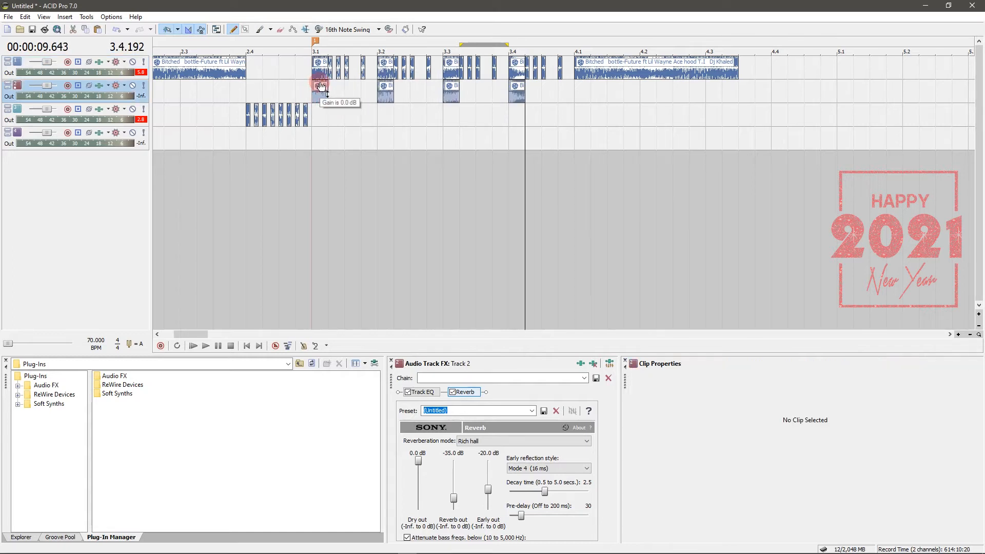
{"action": "left_click_drag", "start_coordinate": [321, 86], "coordinate": [319, 104]}
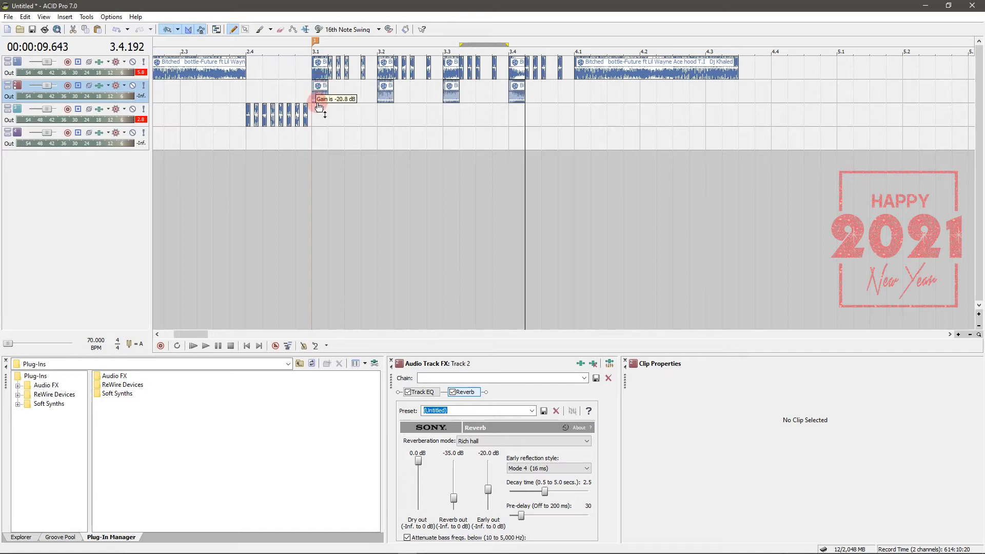
{"action": "left_click_drag", "start_coordinate": [319, 106], "coordinate": [318, 109]}
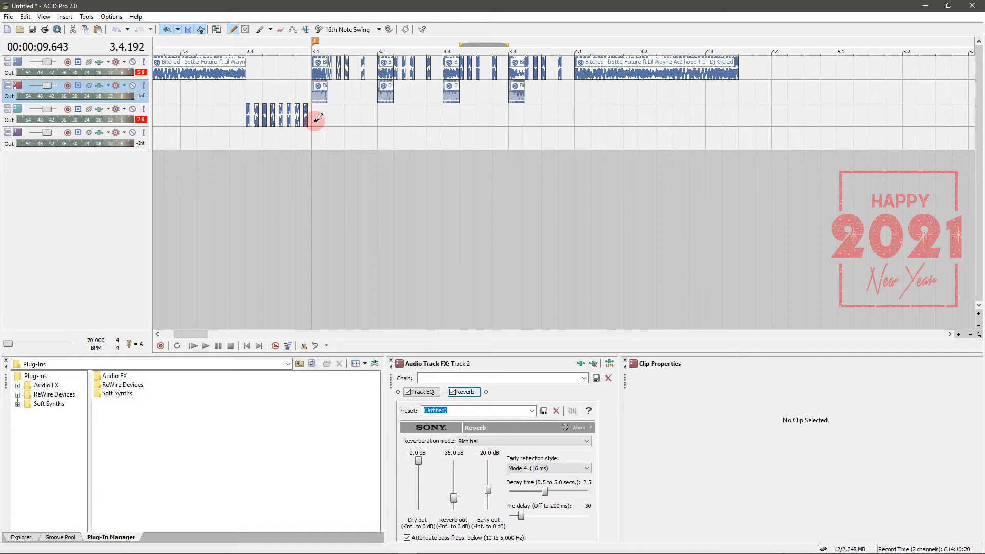
Play from 3.1.000 with the second track muted, and again with it unmuted, to compare the reverb layer.
{"action": "left_click", "coordinate": [133, 86]}
{"action": "left_click", "coordinate": [314, 115]}
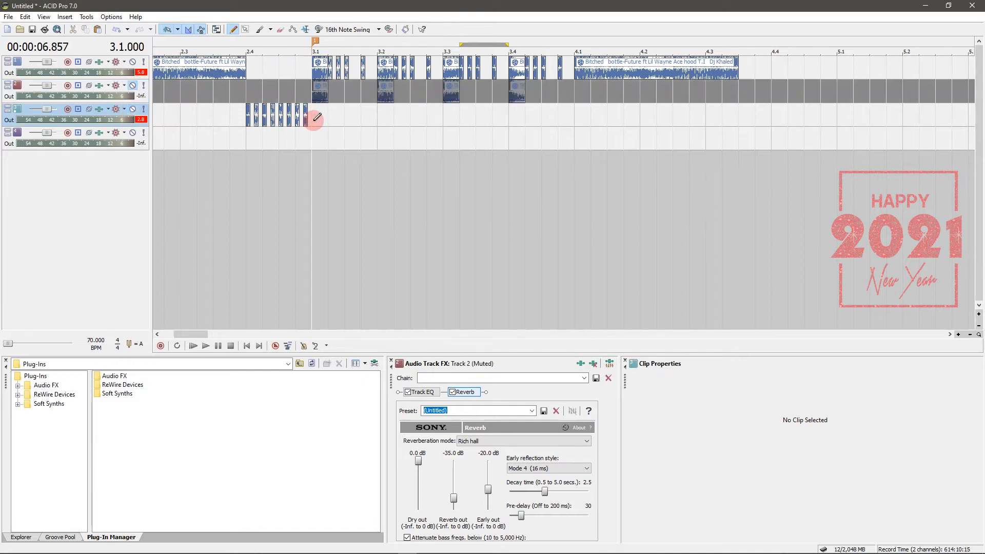
{"action": "key", "text": "space"}
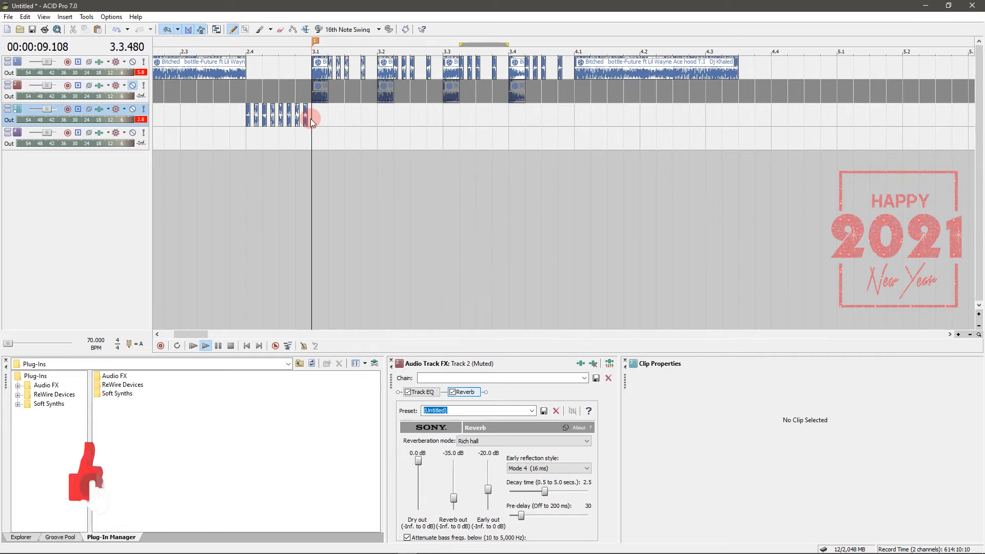
{"action": "key", "text": "space"}
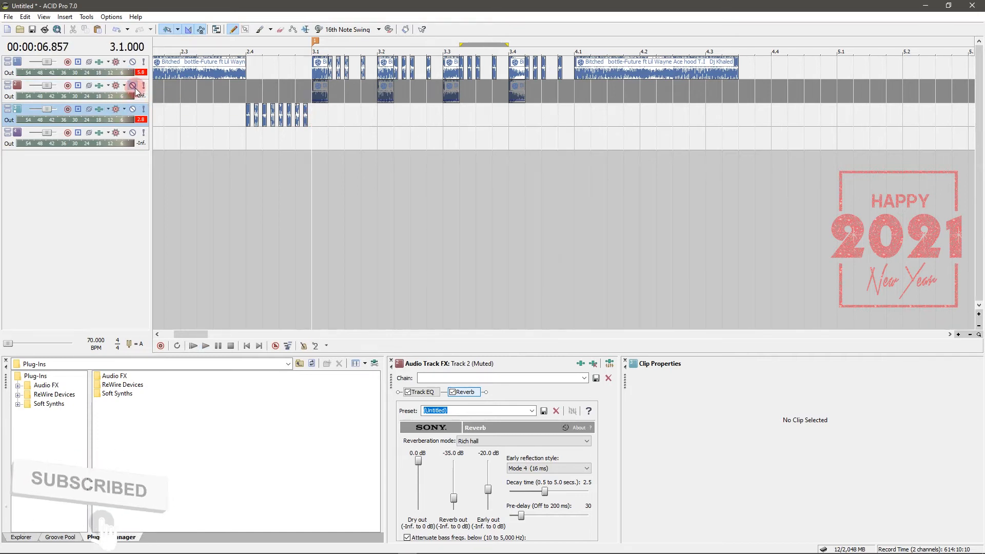
{"action": "left_click", "coordinate": [133, 86]}
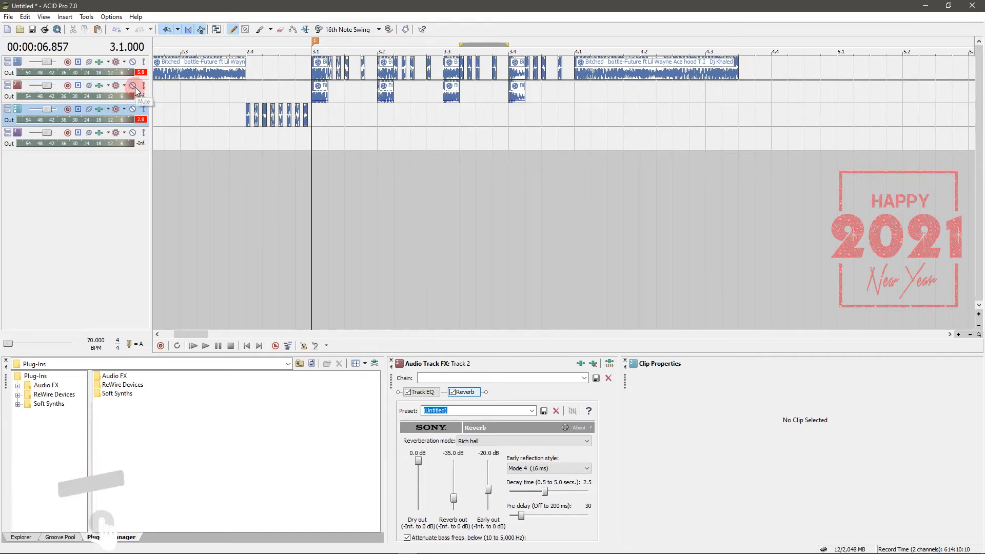
{"action": "key", "text": "space"}
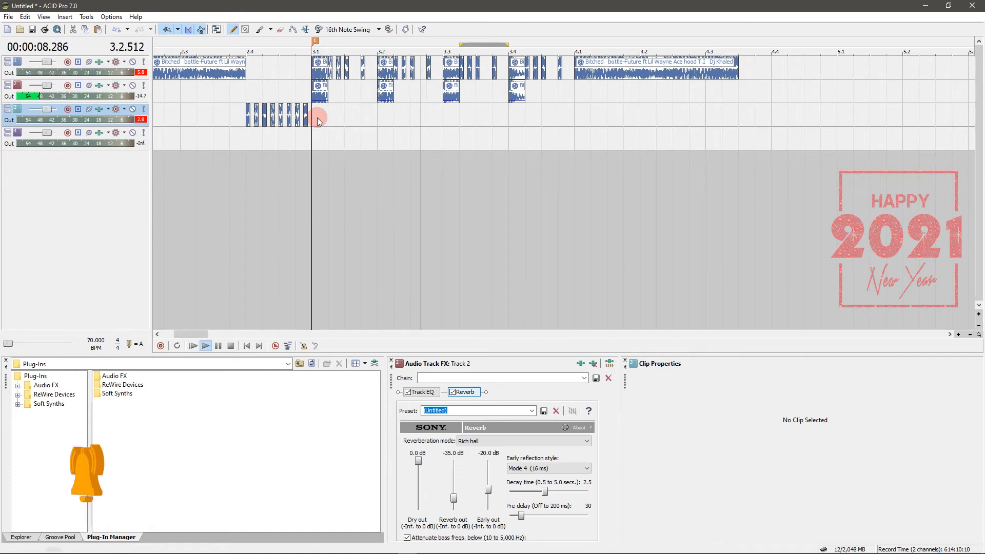
{"action": "key", "text": "space"}
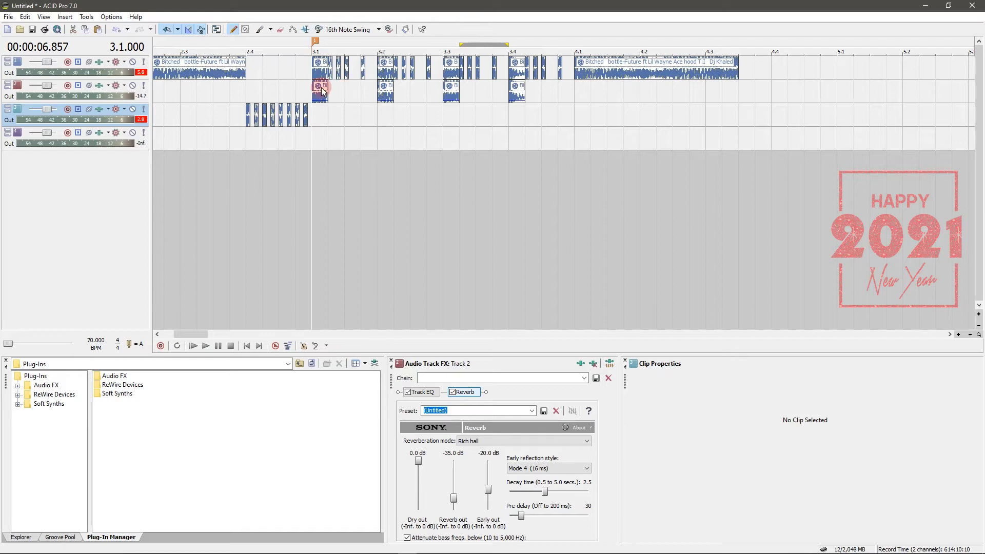
Raise the gain of the second track's four copied slices and play them from 3.1.000.
{"action": "left_click", "coordinate": [322, 91]}
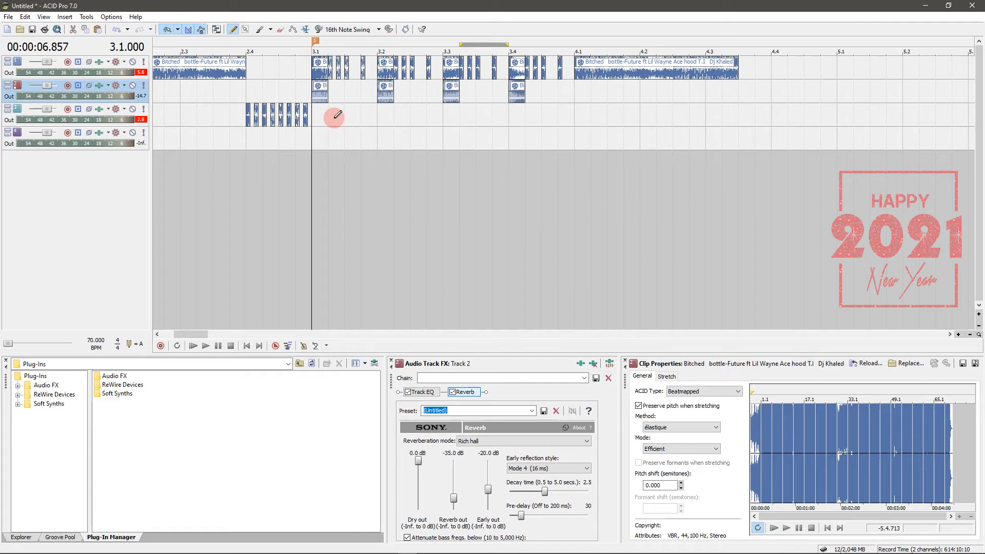
{"action": "key", "text": "space"}
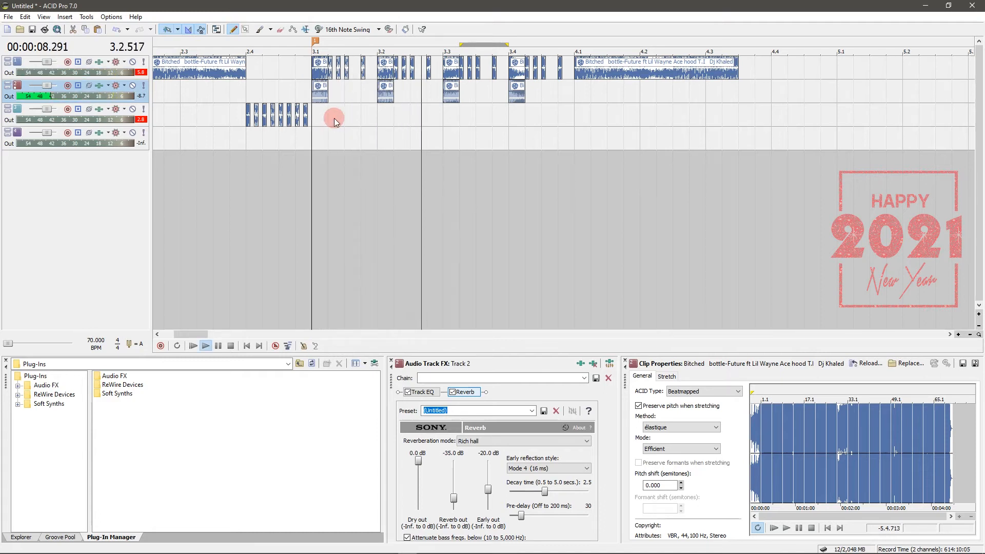
{"action": "key", "text": "space"}
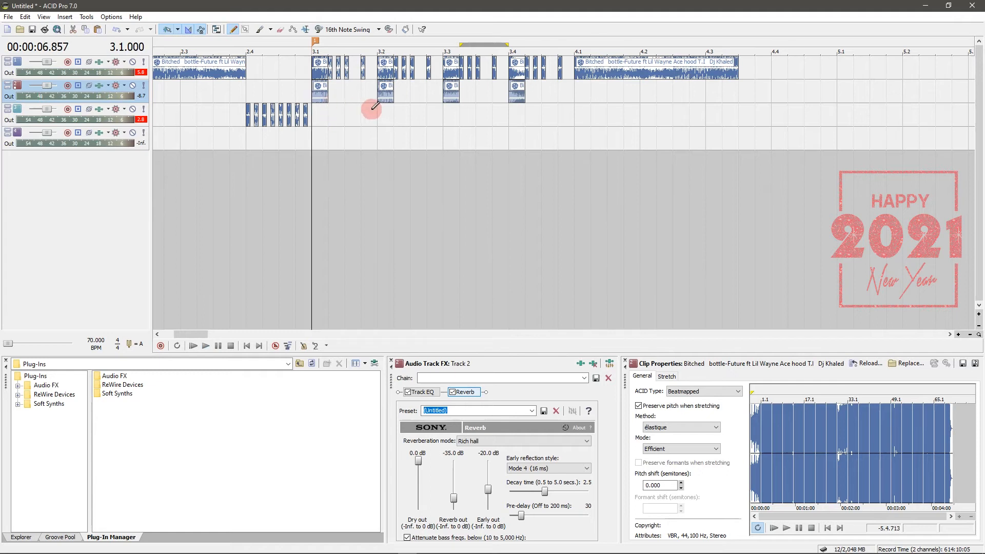
Extend the end of the first track's last segment, which starts at 4.1.000, to 6.1.000.
{"action": "scroll", "coordinate": [373, 112], "scroll_direction": "down", "scroll_amount": 1}
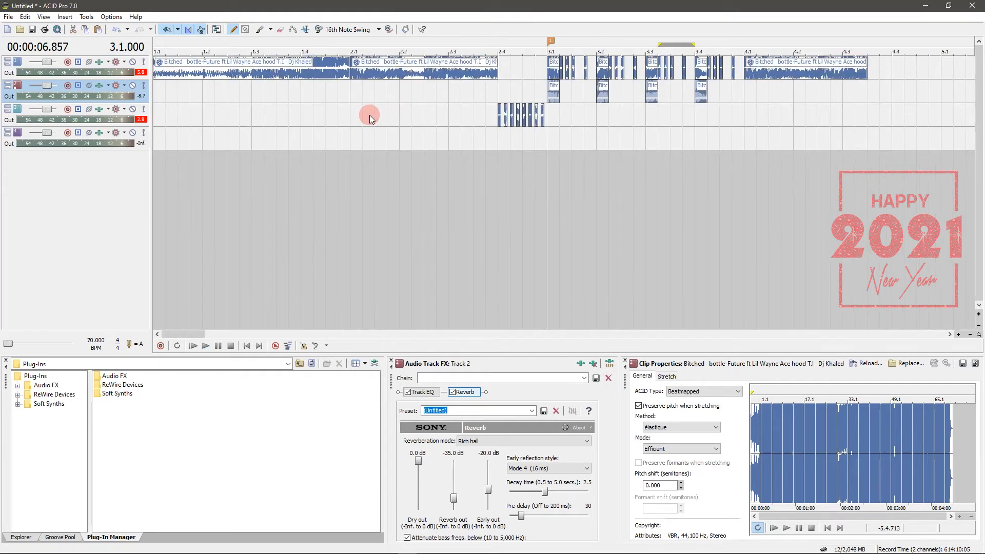
{"action": "left_click", "coordinate": [746, 110]}
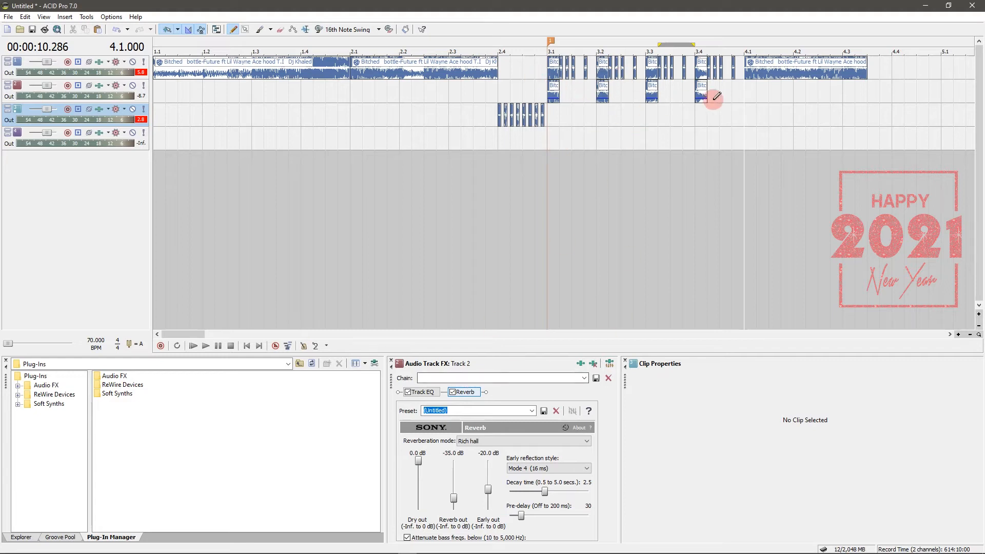
{"action": "left_click", "coordinate": [753, 77]}
{"action": "left_click", "coordinate": [666, 376]}
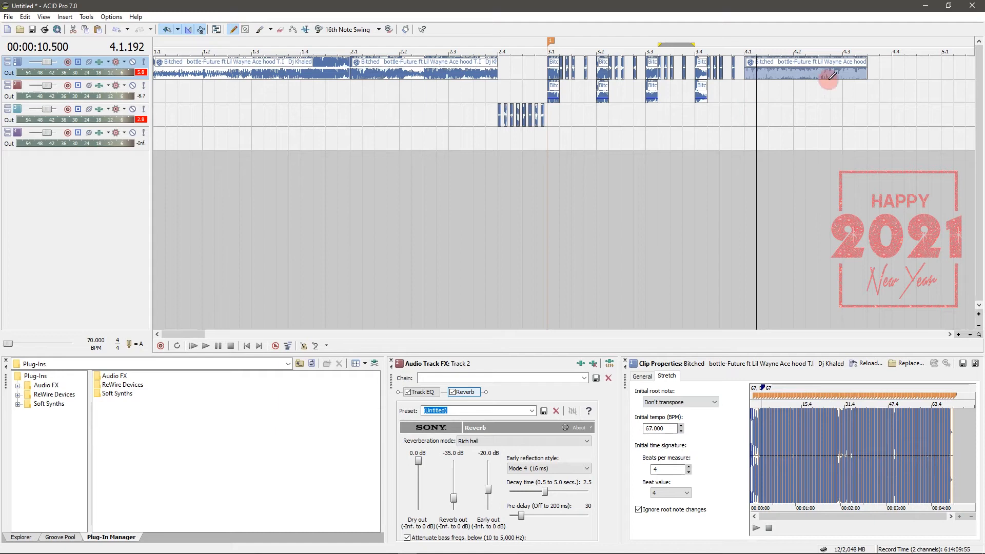
{"action": "left_click_drag", "start_coordinate": [865, 71], "coordinate": [969, 75]}
{"action": "left_click", "coordinate": [551, 111]}
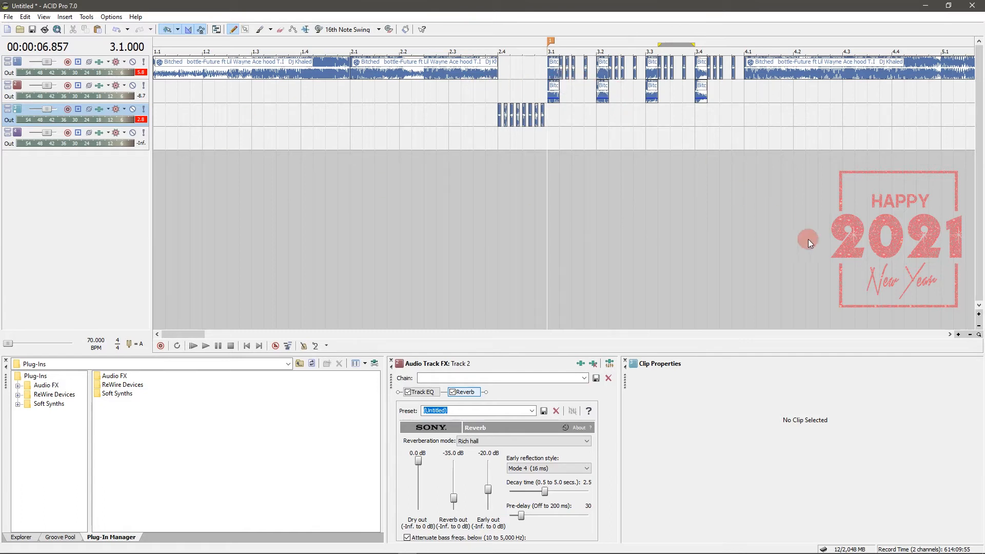
{"action": "left_click", "coordinate": [950, 335]}
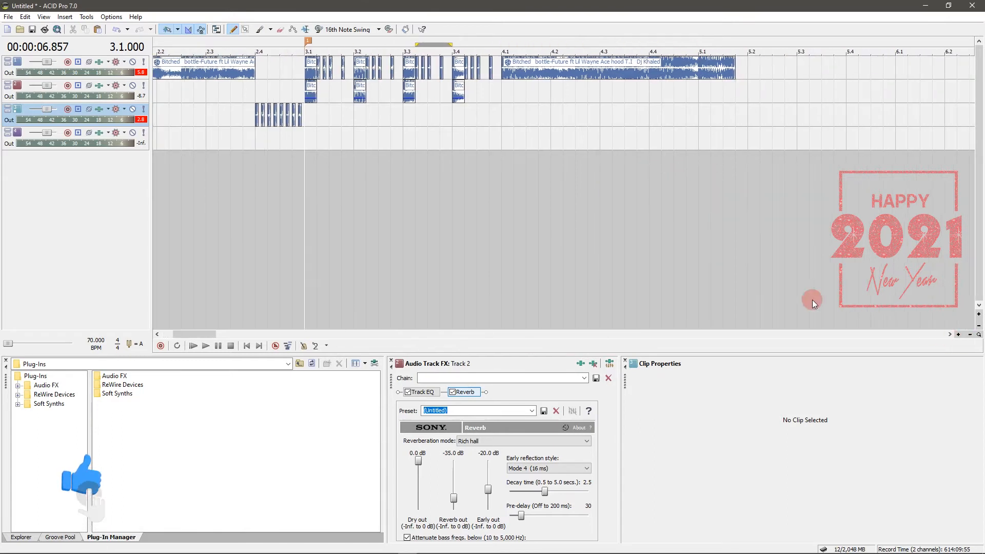
{"action": "left_click_drag", "start_coordinate": [741, 72], "coordinate": [896, 71]}
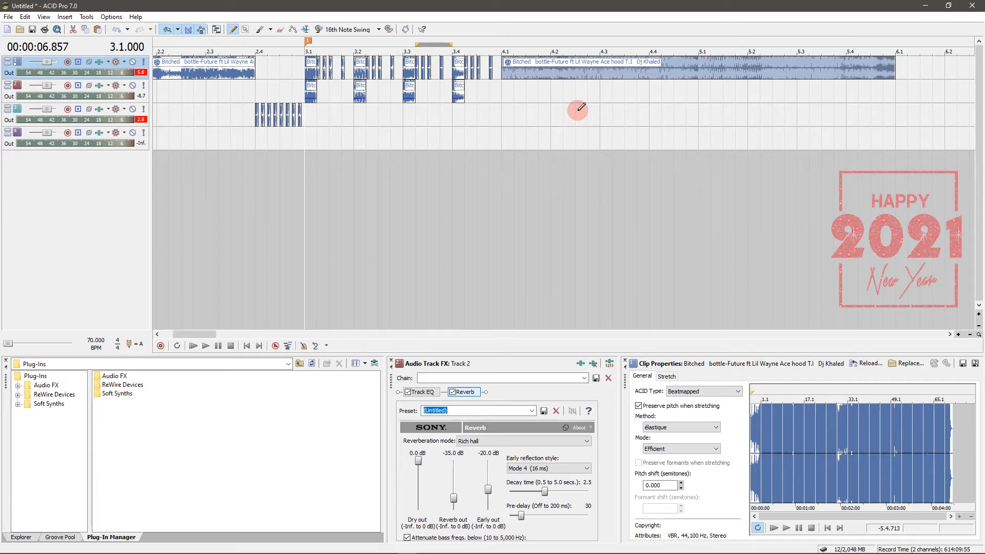
Play the arrangement from 3.1.000 and again from 4.1.000 to find the next cut point in the extended segment.
{"action": "key", "text": "space"}
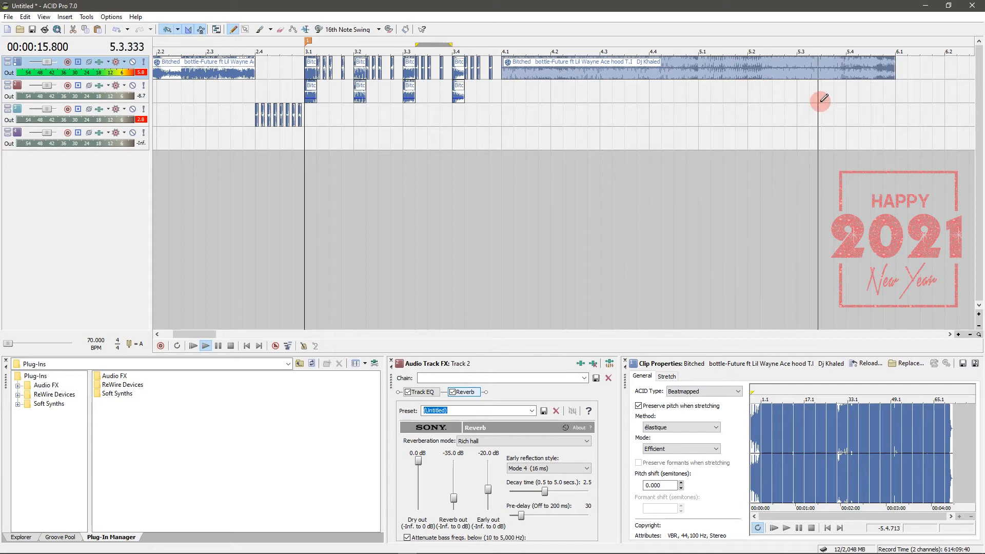
{"action": "scroll", "coordinate": [848, 86], "scroll_direction": "down", "scroll_amount": 2}
{"action": "key", "text": "space"}
{"action": "left_click", "coordinate": [297, 93]}
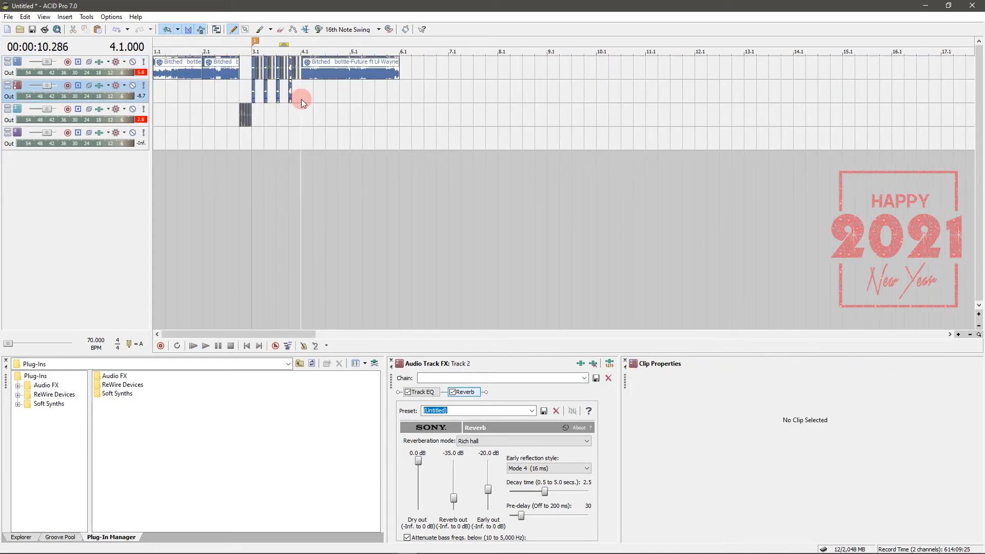
{"action": "scroll", "coordinate": [299, 95], "scroll_direction": "up", "scroll_amount": 3}
{"action": "key", "text": "space"}
{"action": "scroll", "coordinate": [609, 126], "scroll_direction": "down", "scroll_amount": 2}
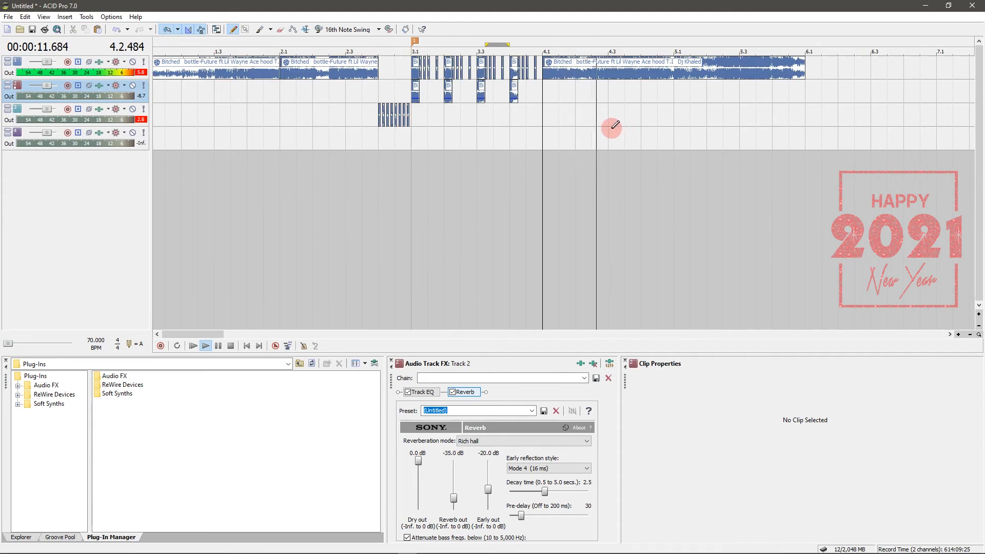
{"action": "key", "text": "space"}
Split the first track's last segment at 4.3.000.
{"action": "left_click", "coordinate": [606, 77]}
{"action": "scroll", "coordinate": [608, 80], "scroll_direction": "up", "scroll_amount": 3}
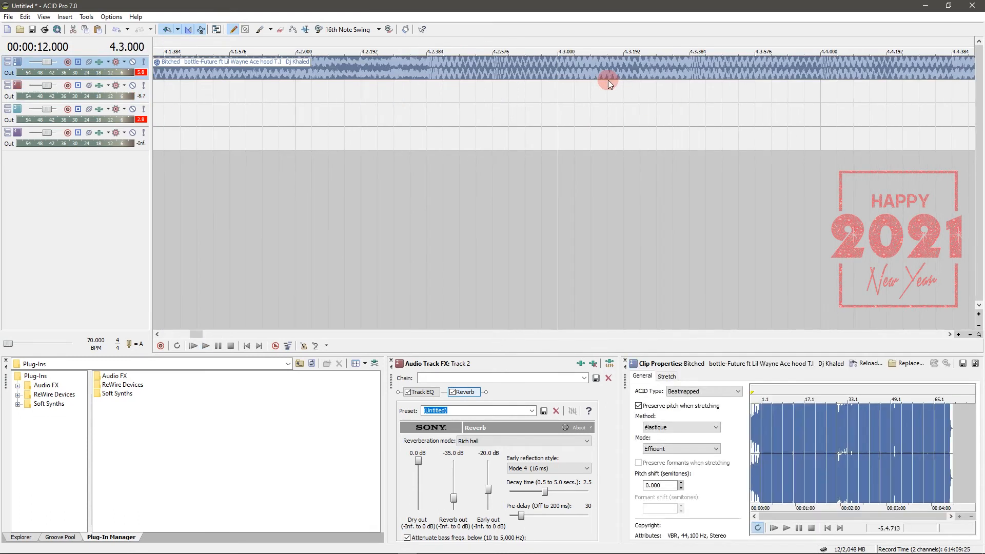
{"action": "key", "text": "space"}
{"action": "key", "text": "s"}
{"action": "key", "text": "space"}
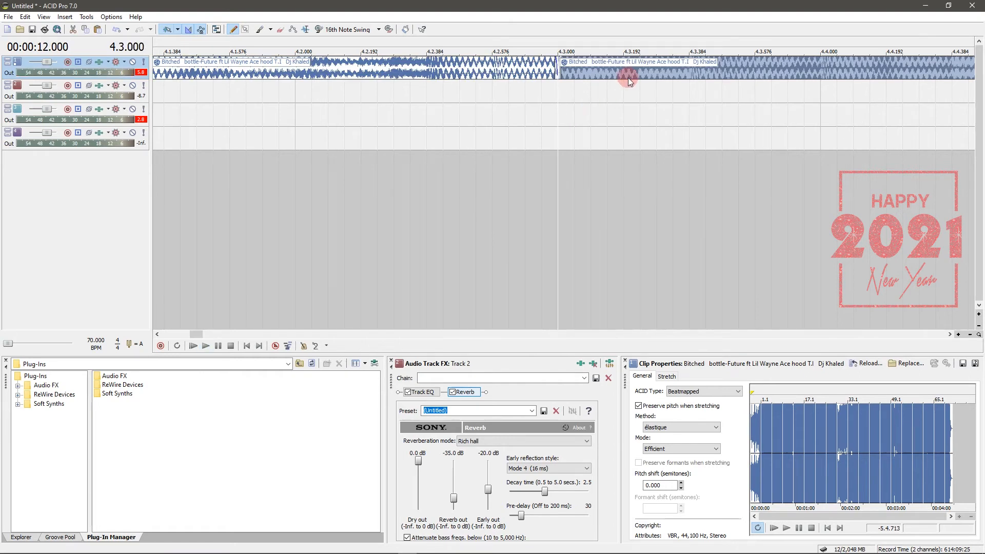
Split the first track's last segment at 4.3.192 and move the remaining part to start at 4.4.000.
{"action": "scroll", "coordinate": [616, 84], "scroll_direction": "down", "scroll_amount": 3}
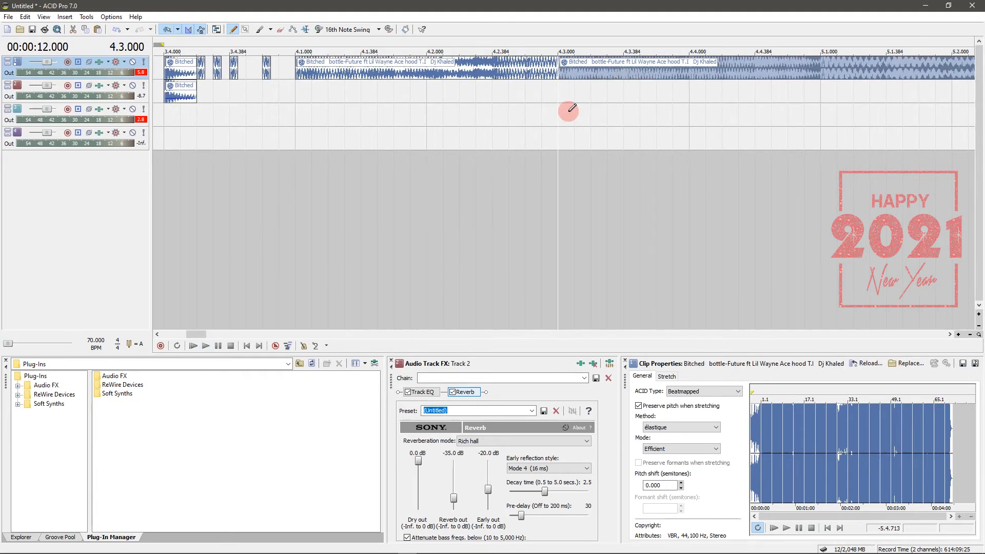
{"action": "scroll", "coordinate": [567, 108], "scroll_direction": "up", "scroll_amount": 2}
{"action": "left_click", "coordinate": [609, 72]}
{"action": "key", "text": "s"}
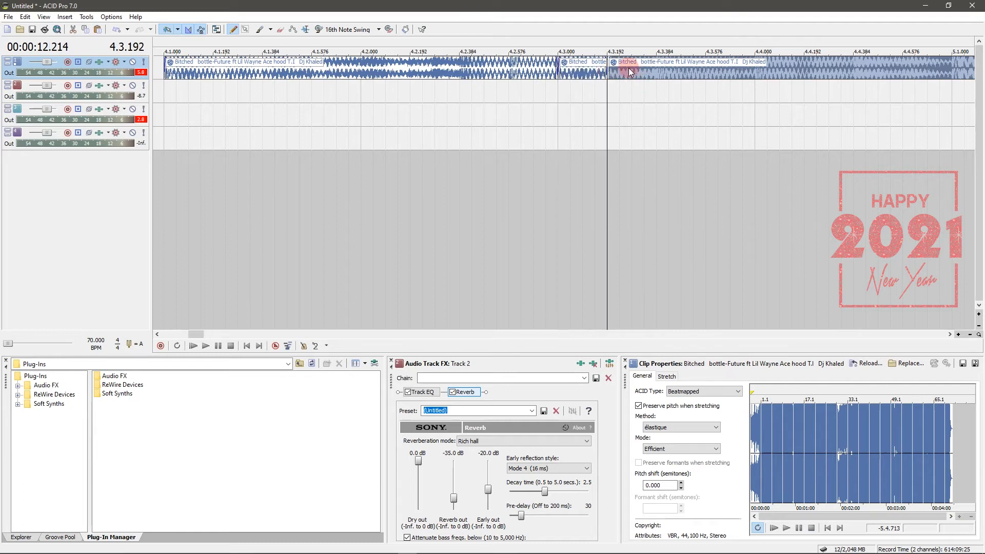
{"action": "left_click_drag", "start_coordinate": [620, 70], "coordinate": [753, 75]}
Play the arrangement from 4.3.000 twice to check the short segment and the gap after it.
{"action": "left_click", "coordinate": [558, 114]}
{"action": "key", "text": "space"}
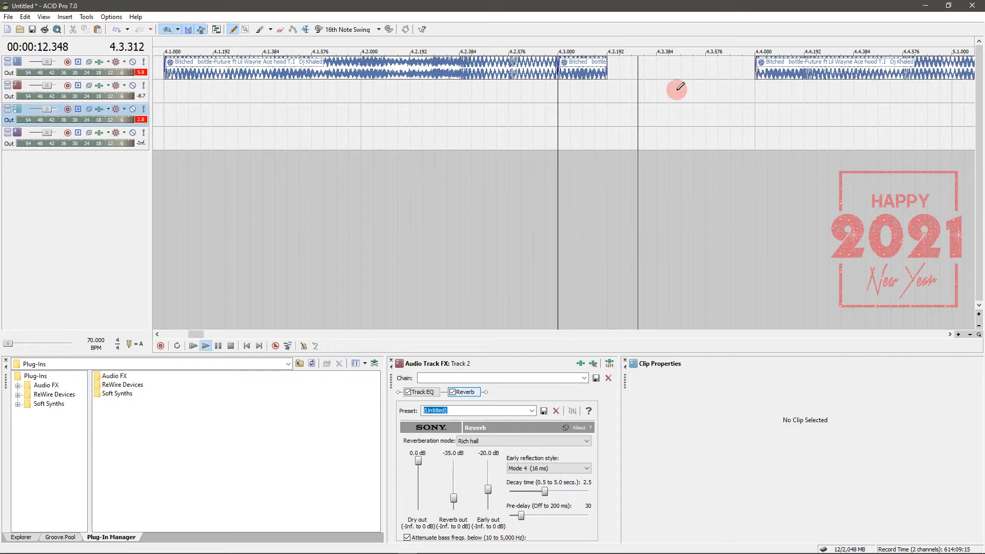
{"action": "key", "text": "space"}
{"action": "key", "text": "space"}
{"action": "key", "text": "space"}
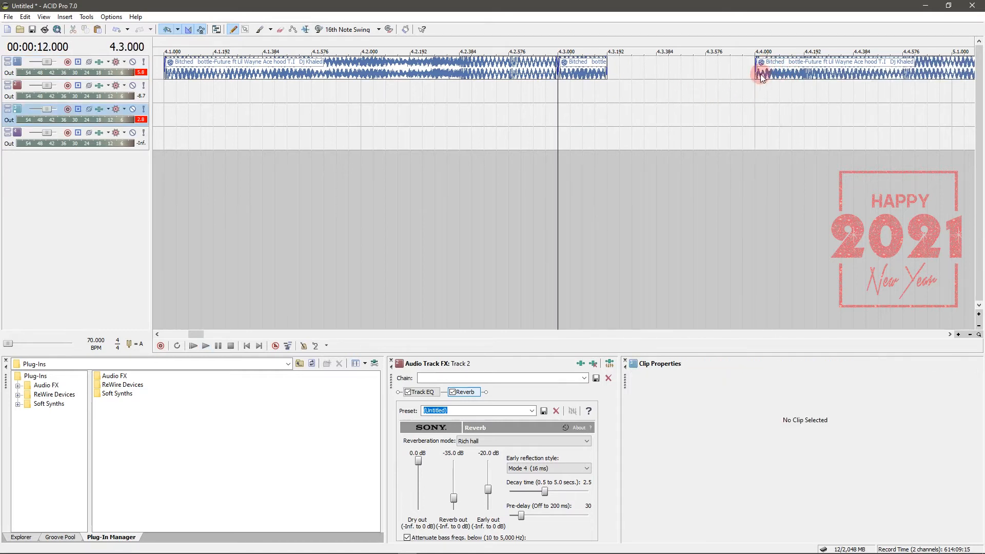
Cut the first track's last segment at 4.4.048, delete the short piece before the cut, and move the remainder back to 4.4.000.
{"action": "left_click", "coordinate": [767, 72]}
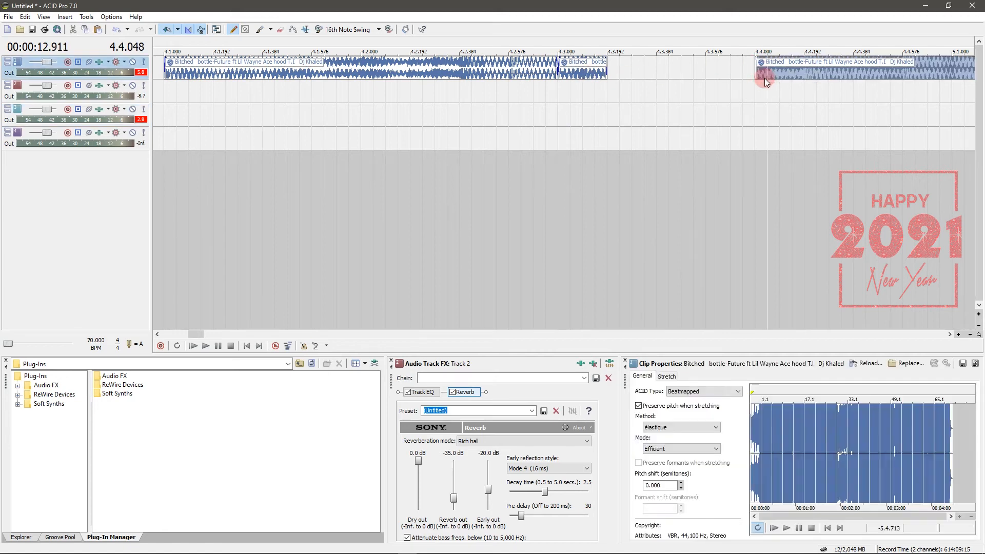
{"action": "key", "text": "s"}
{"action": "left_click", "coordinate": [761, 73]}
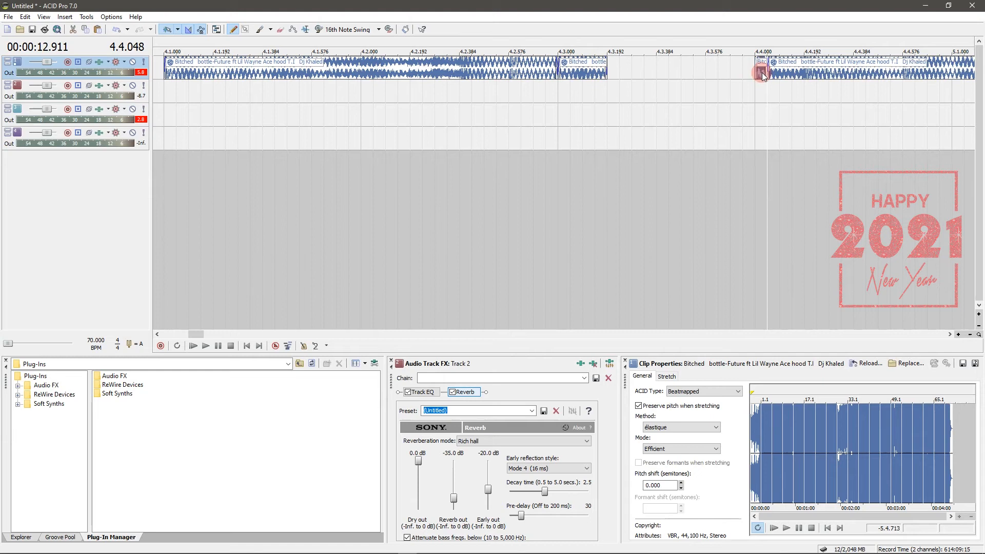
{"action": "key", "text": "Delete"}
{"action": "left_click_drag", "start_coordinate": [775, 72], "coordinate": [769, 71]}
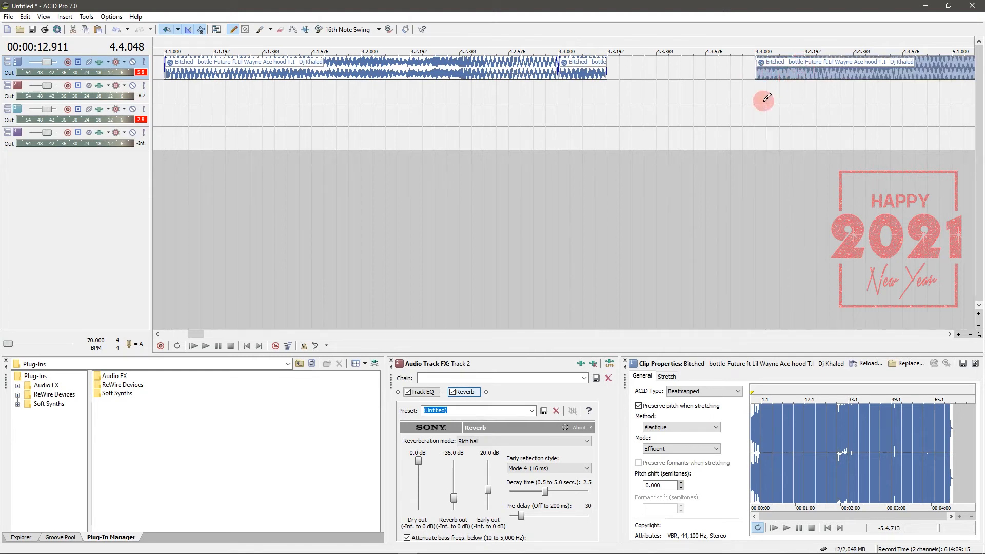
Split the first track's last segment at 4.4.192.
{"action": "left_click", "coordinate": [779, 93]}
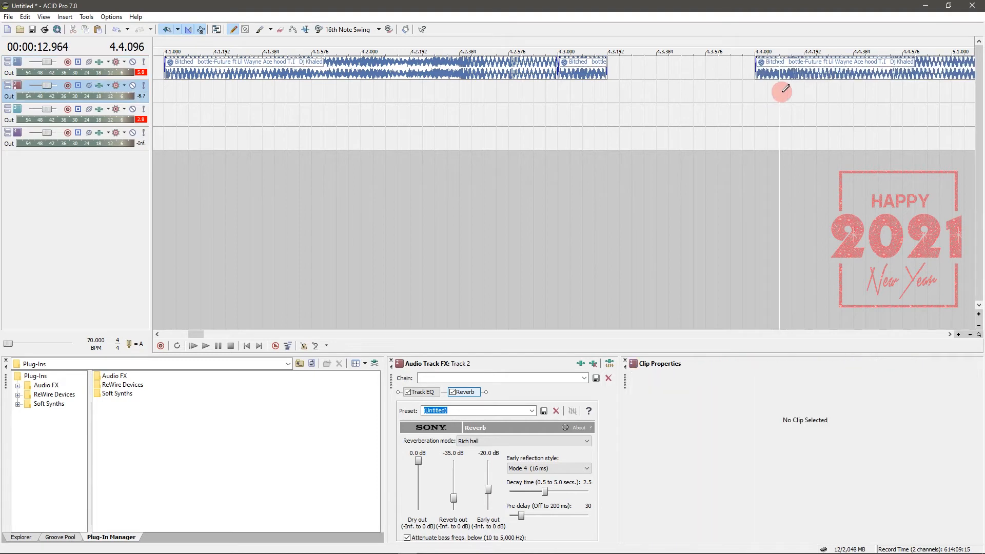
{"action": "left_click", "coordinate": [798, 88]}
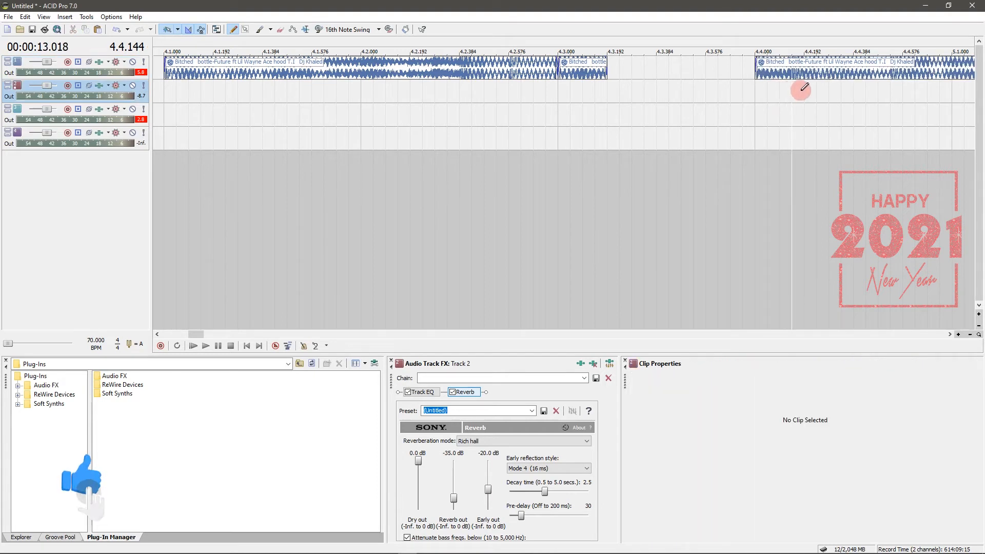
{"action": "left_click", "coordinate": [803, 74]}
{"action": "key", "text": "s"}
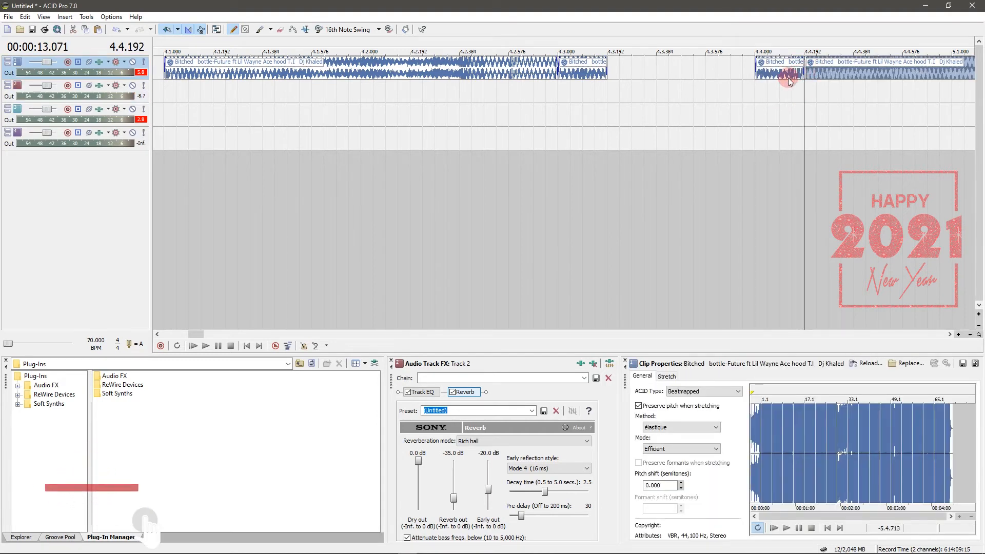
Play from 4.4.144 and try splitting the first track's slice at that point.
{"action": "left_click", "coordinate": [789, 81]}
{"action": "key", "text": "space"}
{"action": "key", "text": "space"}
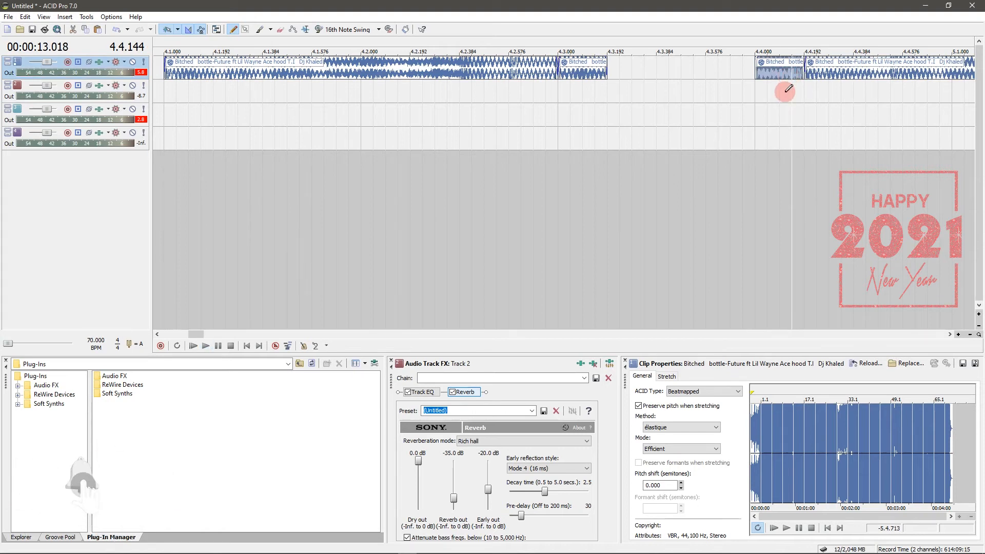
{"action": "key", "text": "s"}
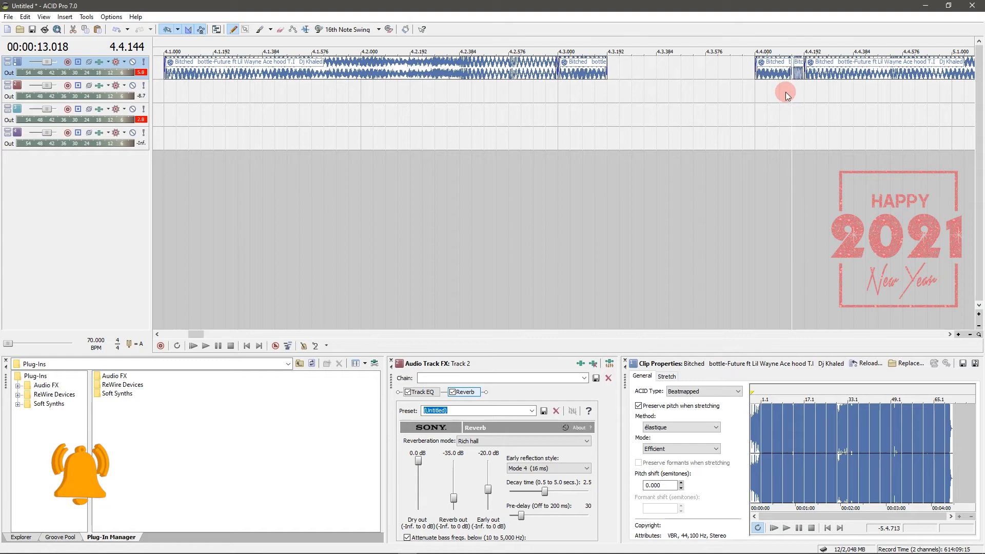
{"action": "key", "text": "ctrl+z"}
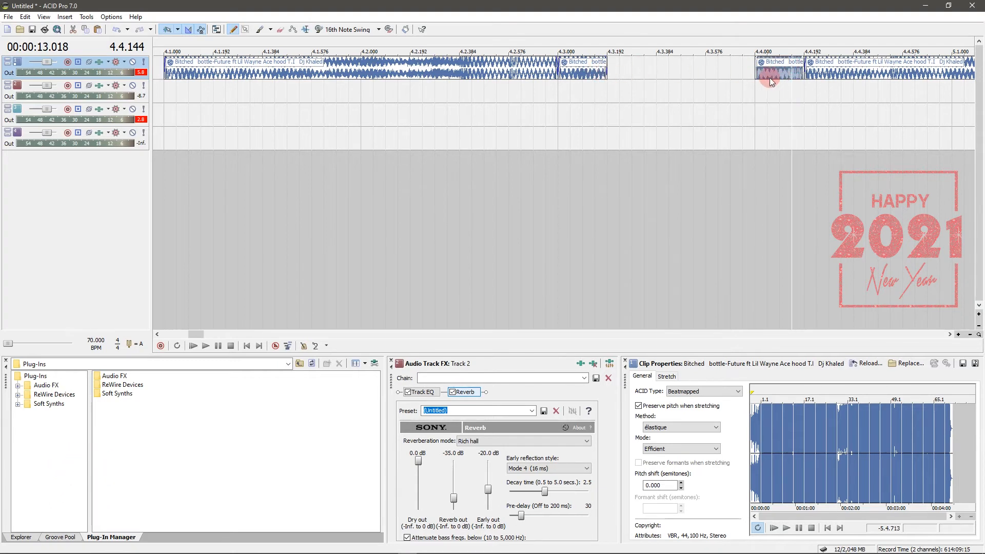
Copy the piece between 4.4.000 and 4.4.048 by splitting it off temporarily, and undo the split.
{"action": "left_click", "coordinate": [768, 74]}
{"action": "key", "text": "s"}
{"action": "left_click", "coordinate": [759, 75]}
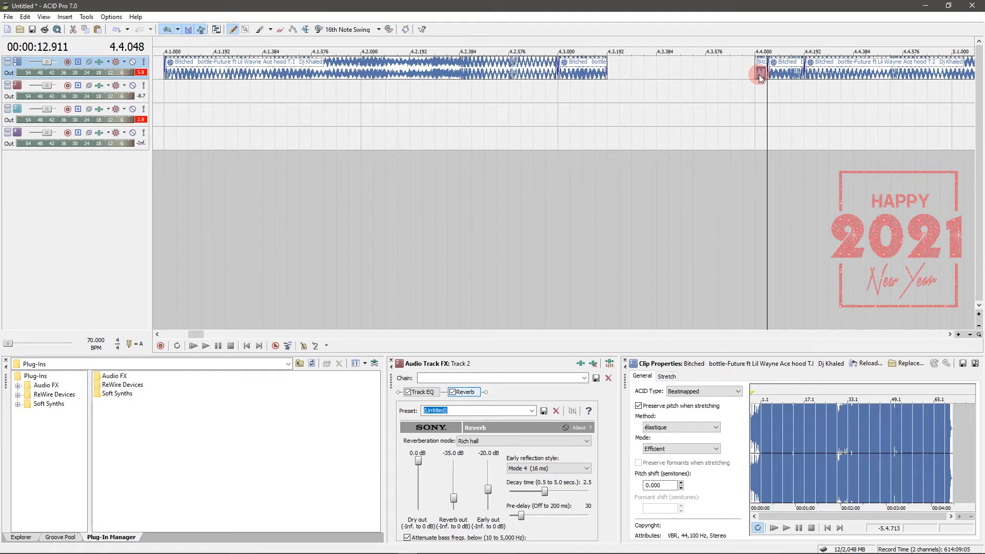
{"action": "key", "text": "ctrl+z"}
Place copies of the copied slice on the first track at 4.3.192, 4.3.288, 4.3.384 and 4.3.576.
{"action": "left_click", "coordinate": [613, 71]}
{"action": "key", "text": "ctrl+v"}
{"action": "mouse_move", "coordinate": [621, 72]}
{"action": "left_mouse_down"}
{"action": "mouse_move", "coordinate": [613, 73]}
{"action": "mouse_move", "coordinate": [639, 75]}
{"action": "left_mouse_up"}
{"action": "left_click_drag", "start_coordinate": [706, 72], "coordinate": [716, 68]}
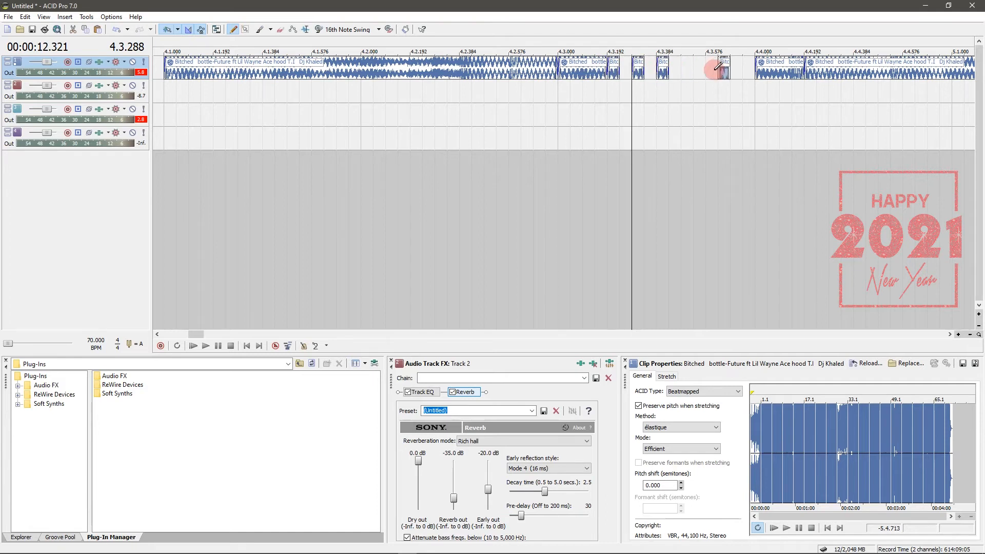
Raise the pitch of the stutter slices at 4.3.288 and 4.3.576 by 2 semitones.
{"action": "left_click", "coordinate": [711, 75]}
{"action": "left_click", "coordinate": [641, 77], "text": "ctrl"}
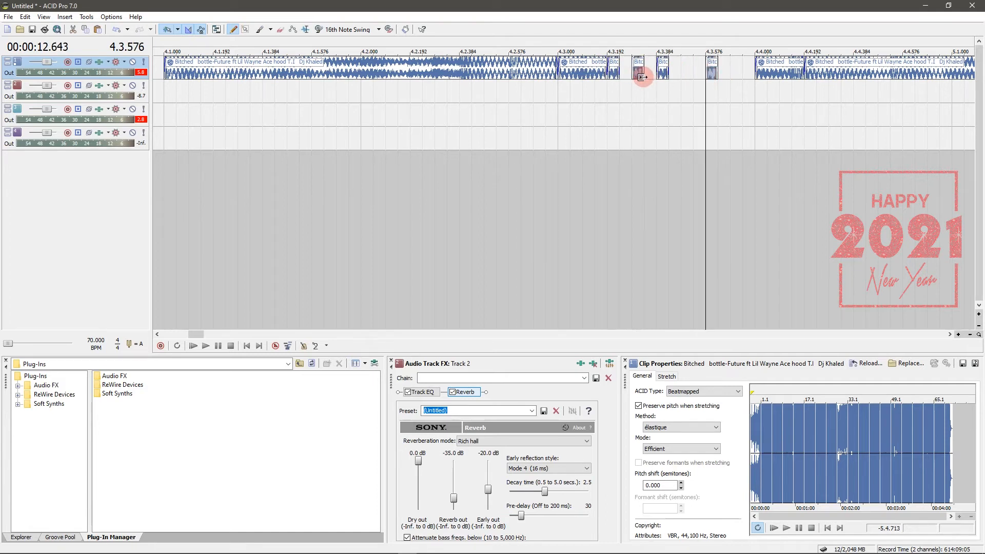
{"action": "key", "text": "plus"}
{"action": "key", "text": "plus"}
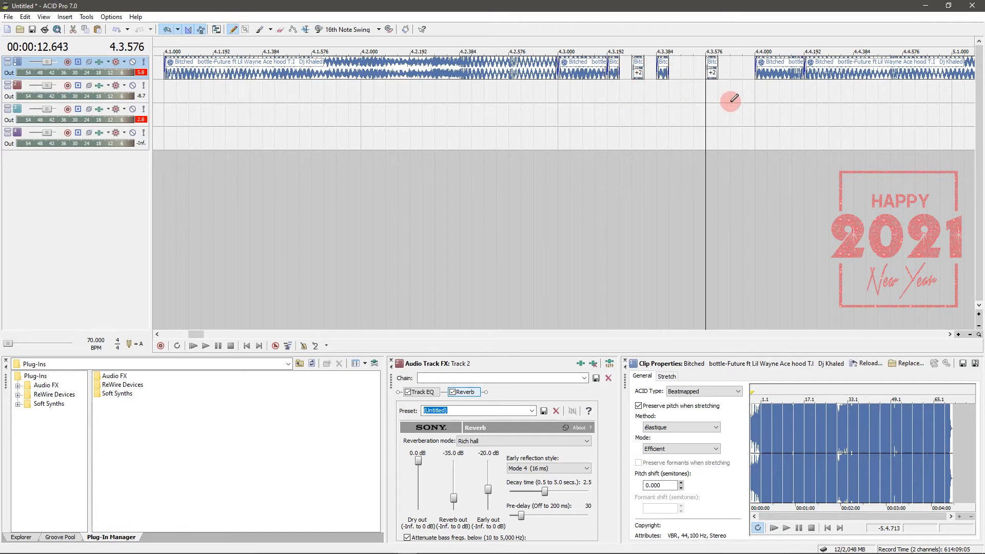
Play the new stutter pattern from 4.3.000.
{"action": "left_click", "coordinate": [557, 106]}
{"action": "key", "text": "space"}
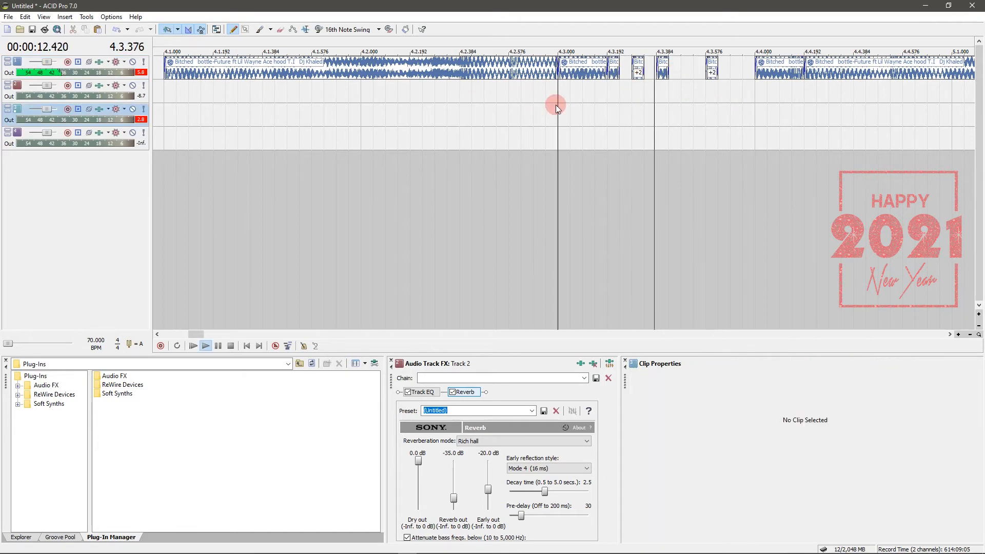
{"action": "key", "text": "space"}
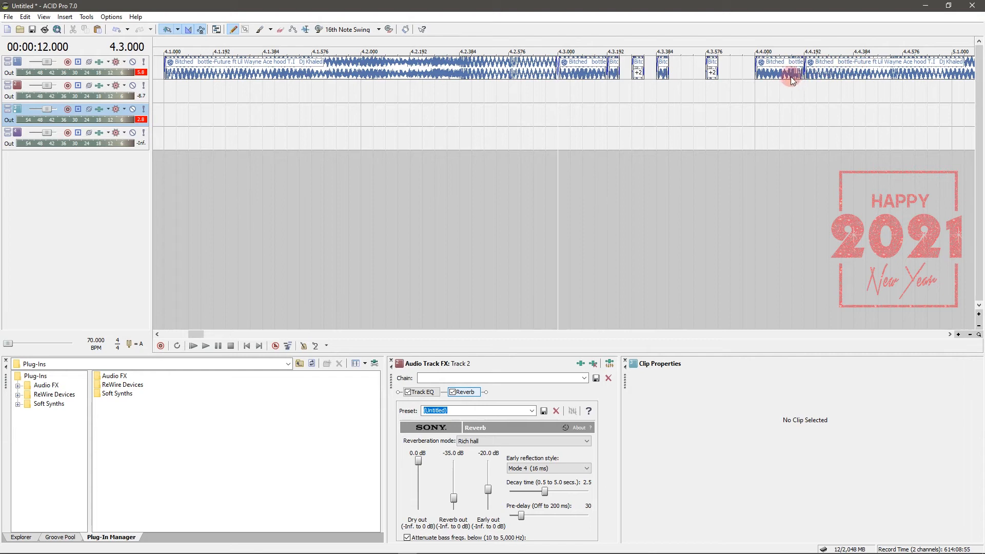
Delete the first track's segment starting at 4.4.192 and extend the preceding slice to just past 5.1.000.
{"action": "left_click", "coordinate": [817, 75]}
{"action": "key", "text": "Delete"}
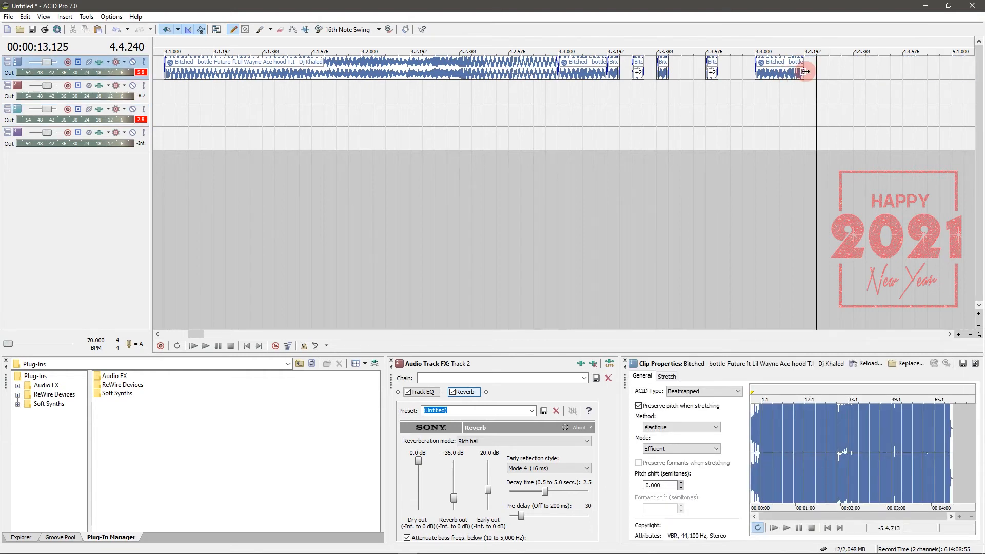
{"action": "left_click_drag", "start_coordinate": [804, 72], "coordinate": [972, 72]}
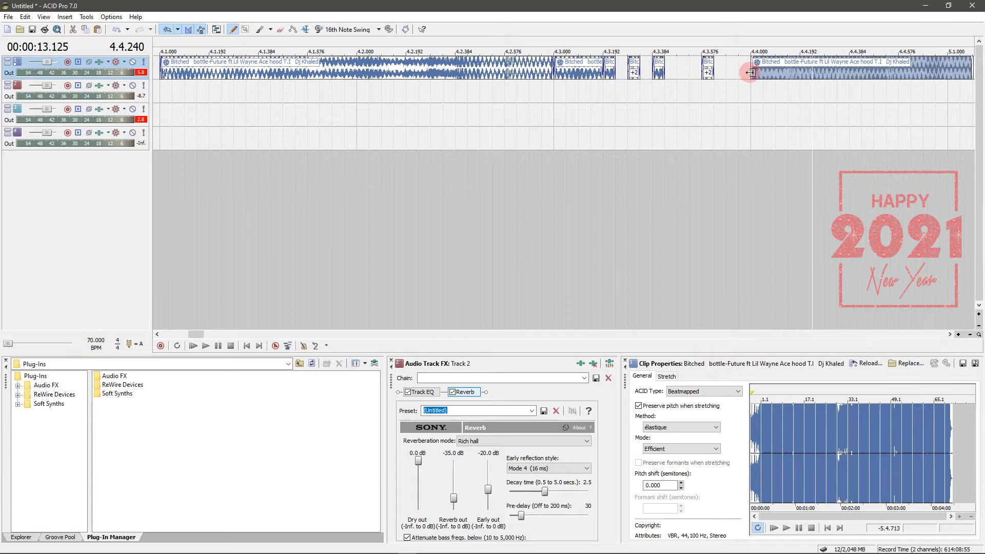
Split the extended segment at 4.4.144 and move the part after the cut to 5.1.000.
{"action": "left_click", "coordinate": [785, 75]}
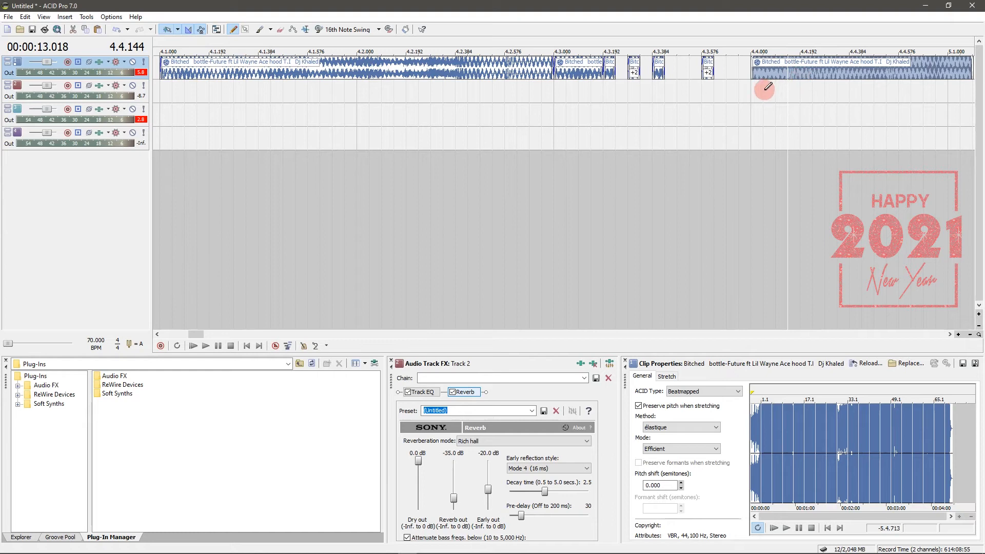
{"action": "key", "text": "s"}
{"action": "left_click_drag", "start_coordinate": [801, 76], "coordinate": [940, 72]}
{"action": "left_click", "coordinate": [811, 72]}
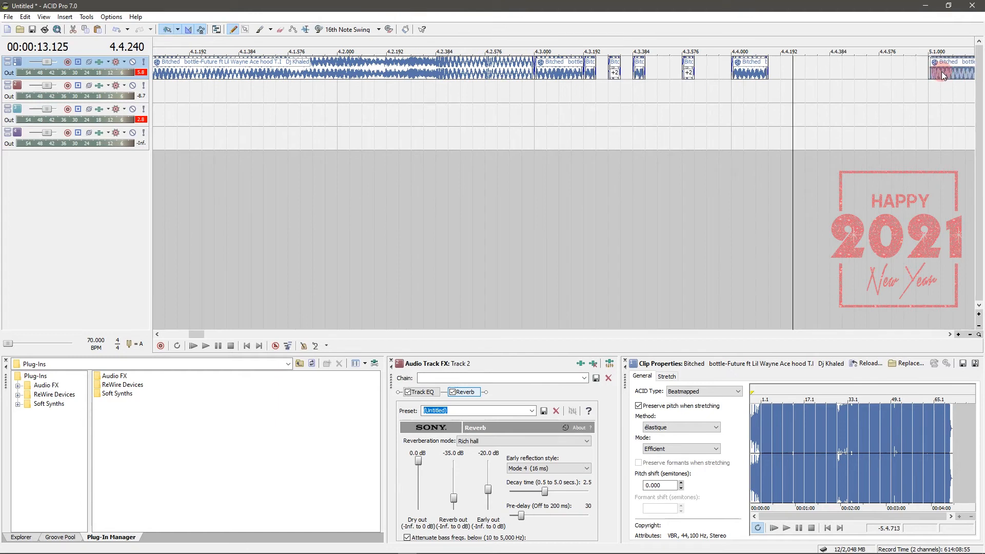
Copy the piece between 5.1.000 and 5.1.048 by splitting it off temporarily, and undo the split.
{"action": "left_click", "coordinate": [940, 71]}
{"action": "key", "text": "s"}
{"action": "left_click", "coordinate": [934, 75]}
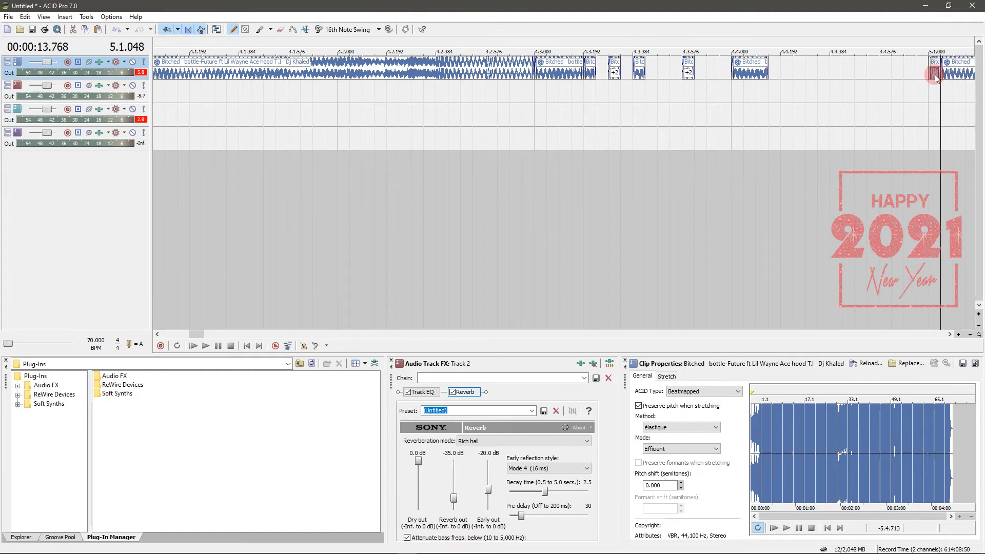
{"action": "key", "text": "ctrl+z"}
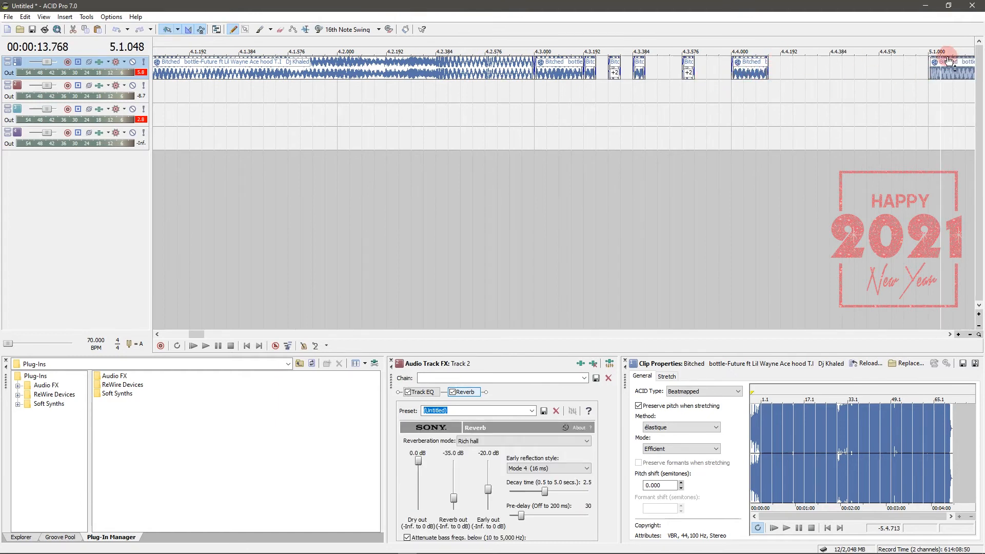
Place copies of the copied slice on the first track at 4.4.192, 4.4.288, 4.4.384 and 4.4.576.
{"action": "left_click", "coordinate": [773, 67]}
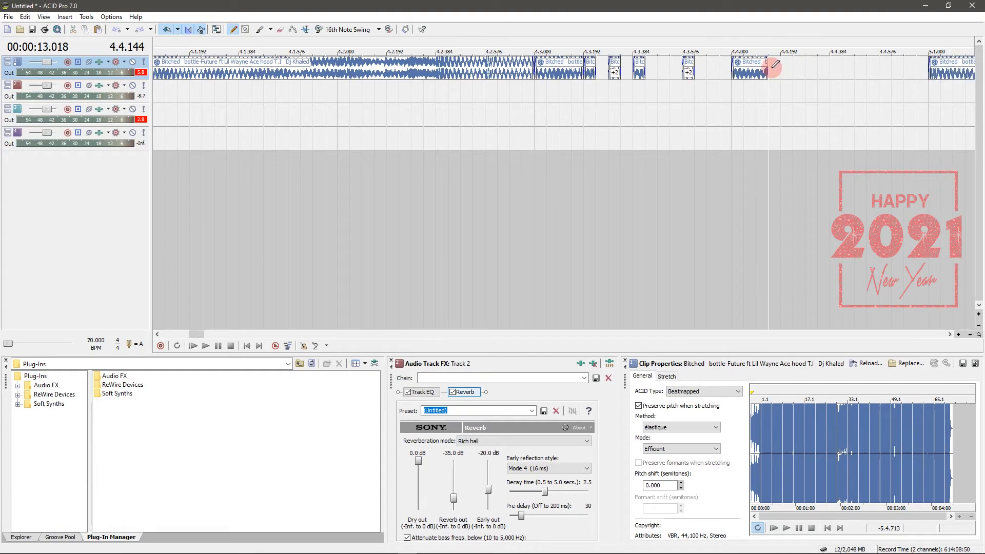
{"action": "left_click", "coordinate": [773, 70]}
{"action": "left_click_drag", "start_coordinate": [779, 76], "coordinate": [786, 74]}
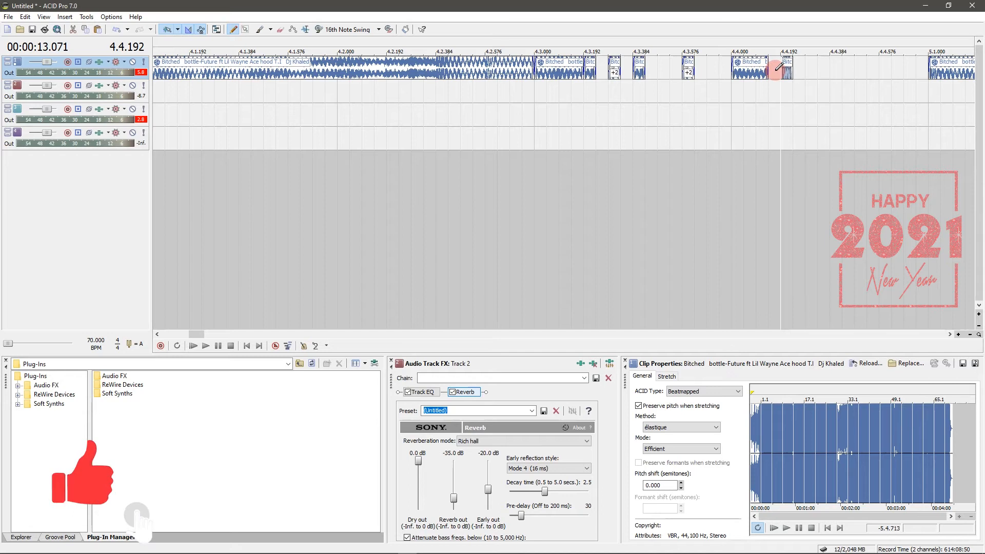
{"action": "left_click", "coordinate": [807, 72]}
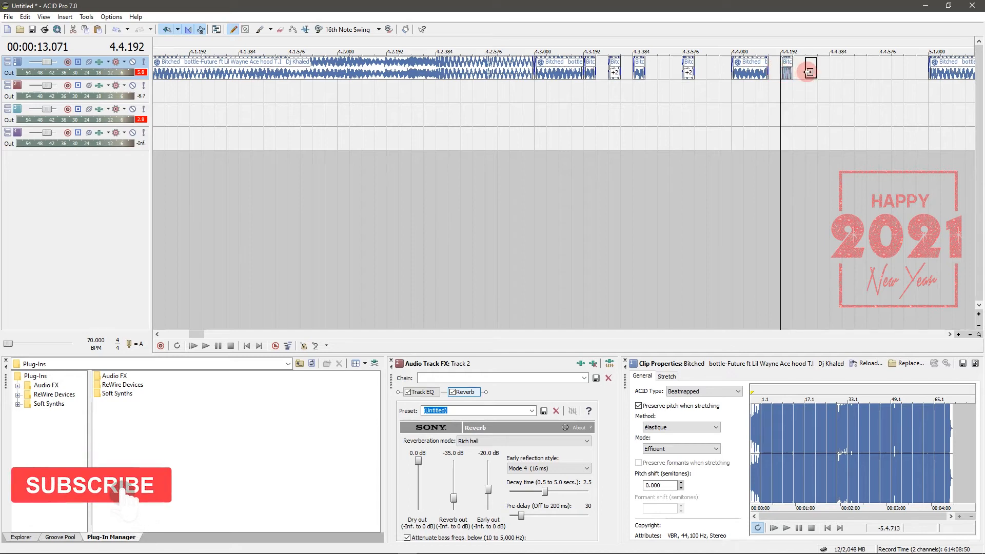
{"action": "left_click", "coordinate": [835, 71]}
{"action": "left_click", "coordinate": [884, 72]}
Raise the pitch of the stutter slices at 4.4.288 and 4.4.576 by 2 semitones.
{"action": "left_click", "coordinate": [812, 70]}
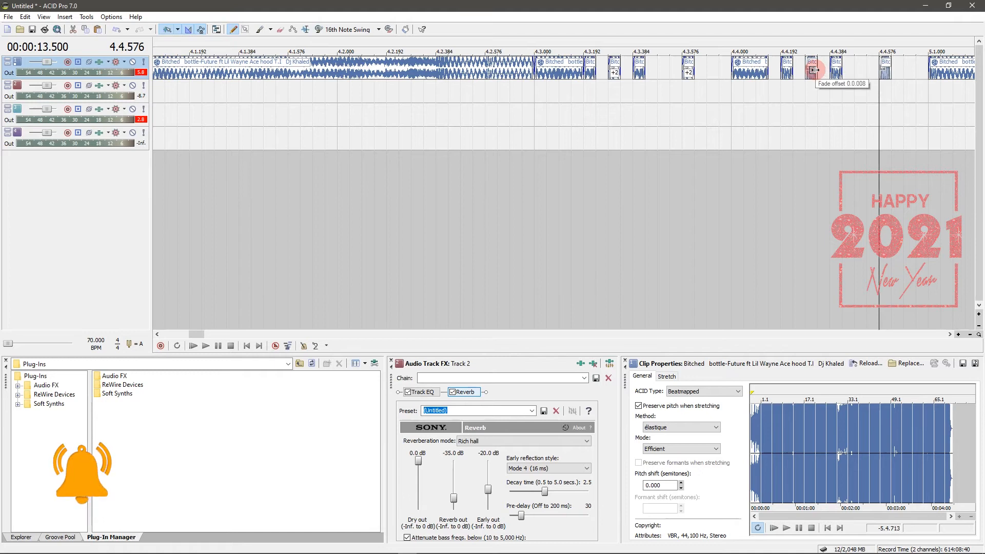
{"action": "key", "text": "plus"}
{"action": "key", "text": "plus"}
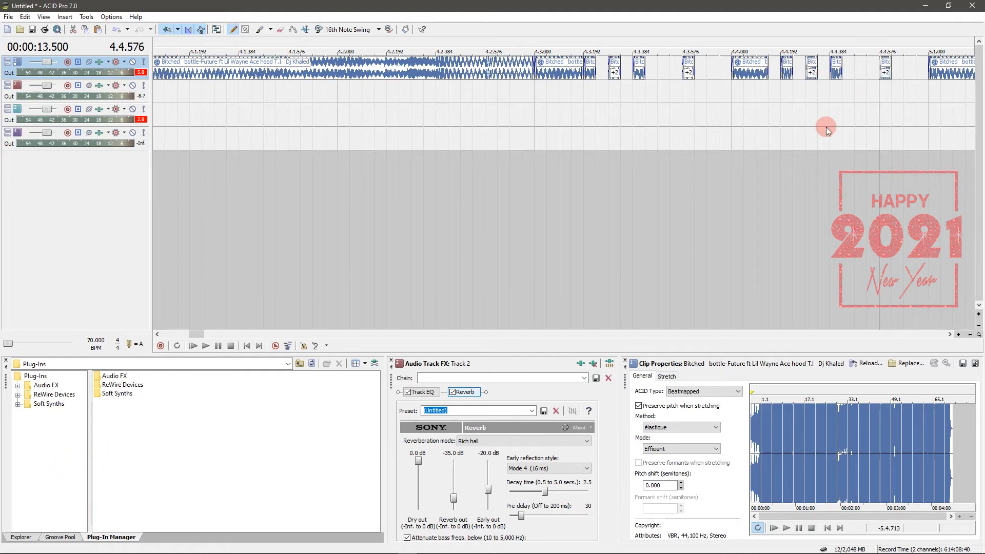
Play both stutter patterns from 4.3.000 twice.
{"action": "left_click", "coordinate": [534, 117]}
{"action": "key", "text": "space"}
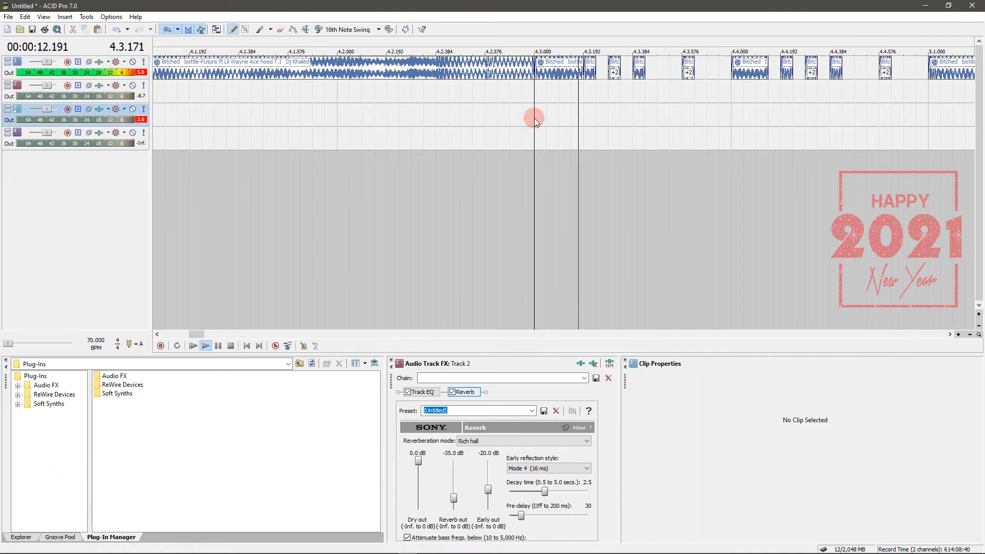
{"action": "key", "text": "space"}
{"action": "key", "text": "space"}
{"action": "key", "text": "space"}
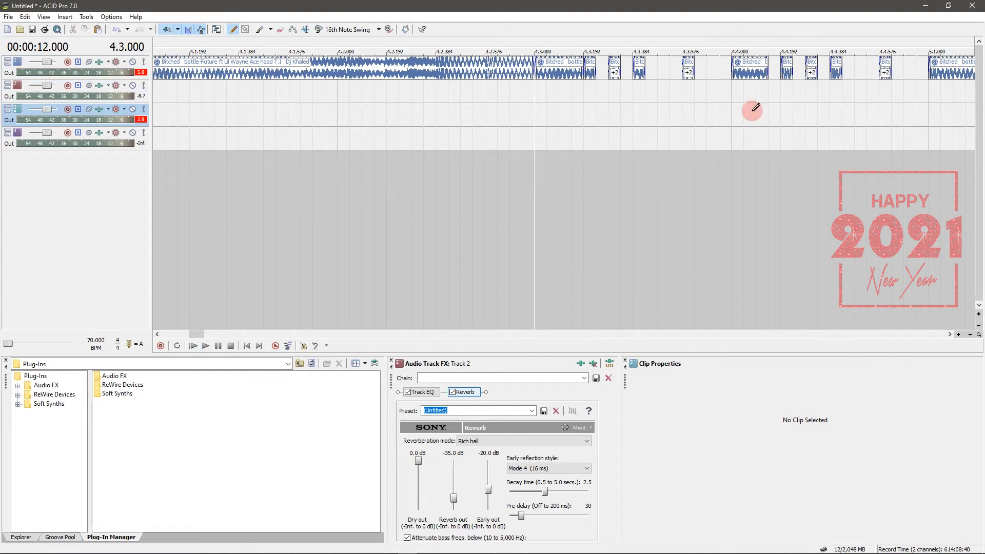
Play the first track's last segment from 5.1.000 to find its next cut point.
{"action": "left_click", "coordinate": [950, 335]}
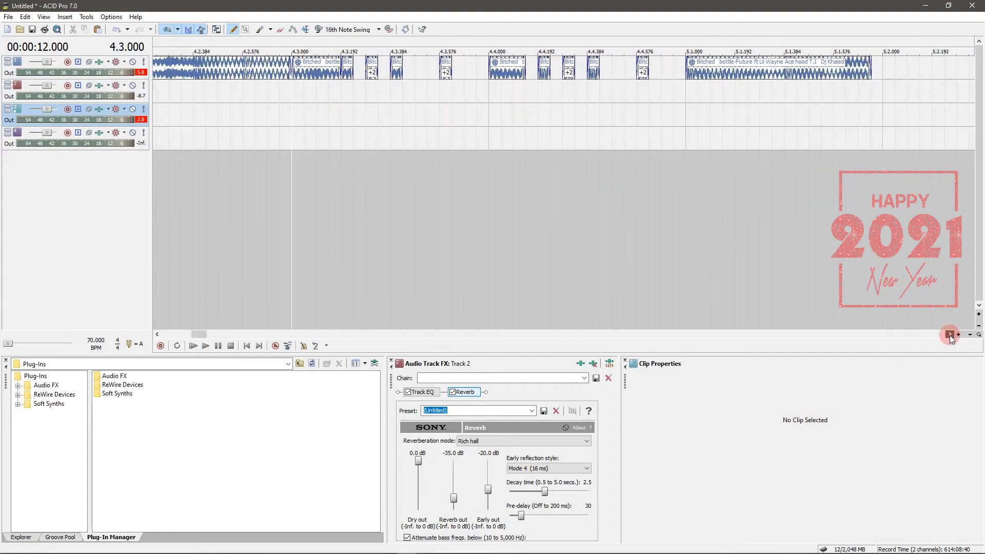
{"action": "left_click", "coordinate": [734, 73]}
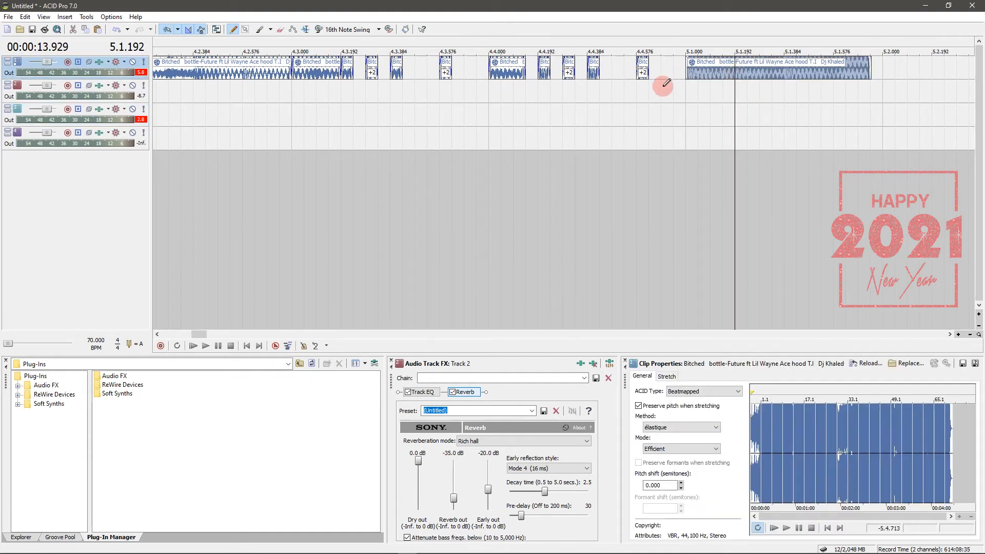
{"action": "left_click", "coordinate": [684, 99]}
{"action": "key", "text": "space"}
{"action": "key", "text": "space"}
{"action": "key", "text": "space"}
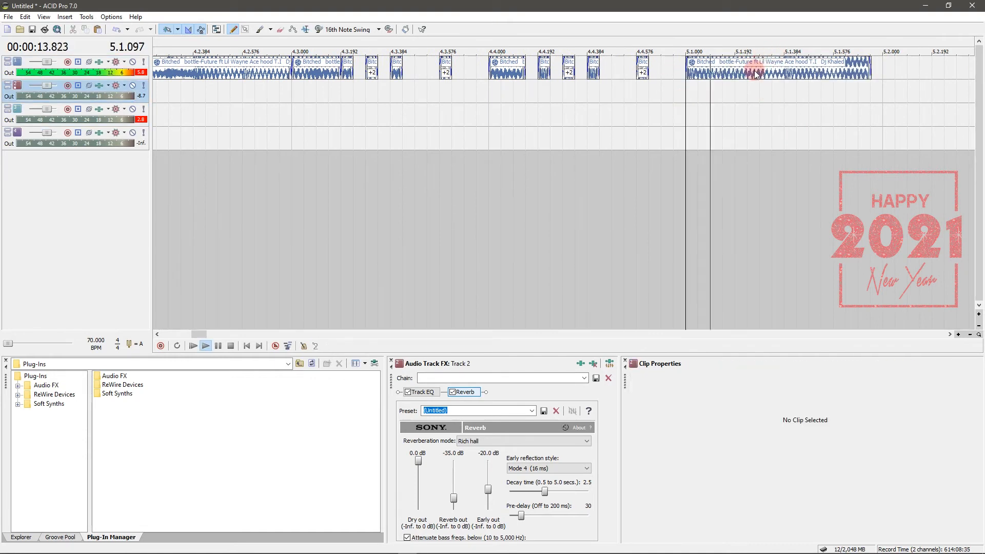
Split the first track's last segment at 5.1.192 and 5.1.384 and delete the piece between the cuts.
{"action": "key", "text": "space"}
{"action": "left_click", "coordinate": [736, 72]}
{"action": "key", "text": "space"}
{"action": "key", "text": "space"}
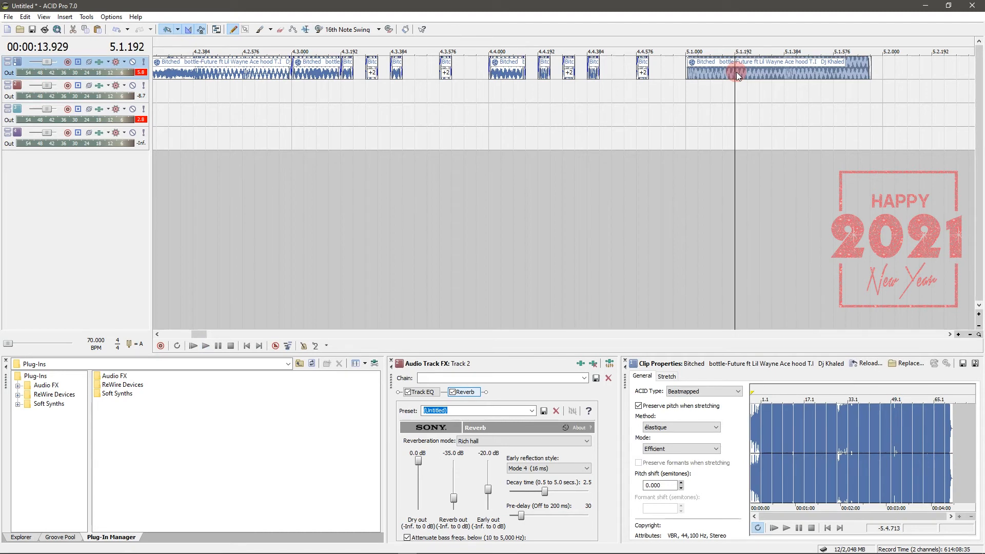
{"action": "key", "text": "s"}
{"action": "left_click", "coordinate": [784, 70]}
{"action": "key", "text": "s"}
{"action": "left_click", "coordinate": [760, 75]}
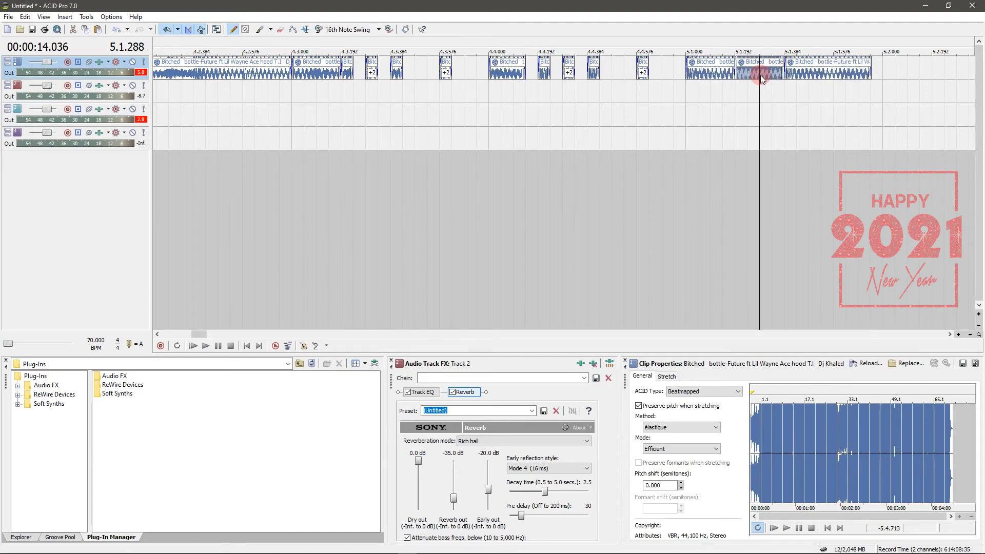
{"action": "key", "text": "Delete"}
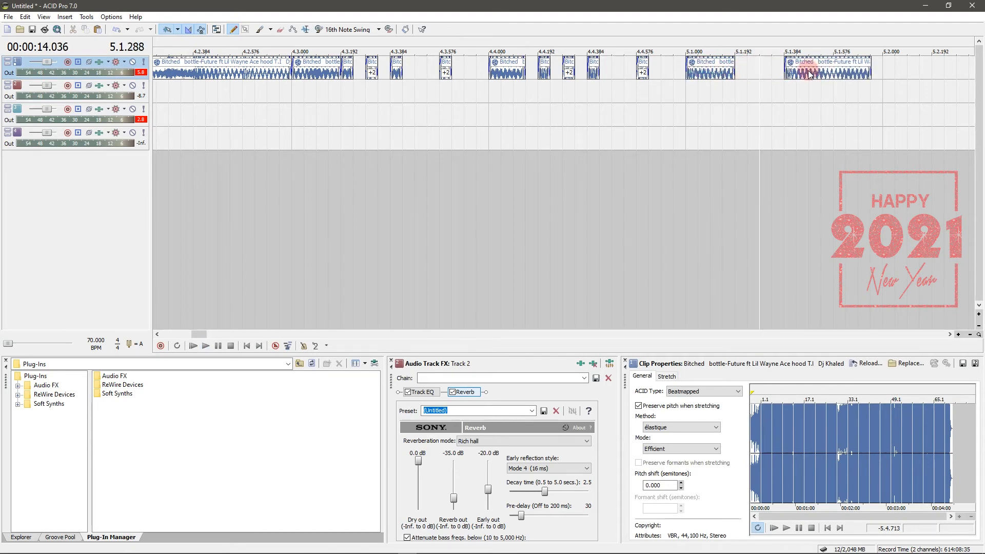
Move the first track's last segment to 5.2.000 and split off its opening slice at 5.2.048.
{"action": "left_click_drag", "start_coordinate": [815, 71], "coordinate": [907, 72]}
{"action": "left_click", "coordinate": [894, 75]}
{"action": "key", "text": "s"}
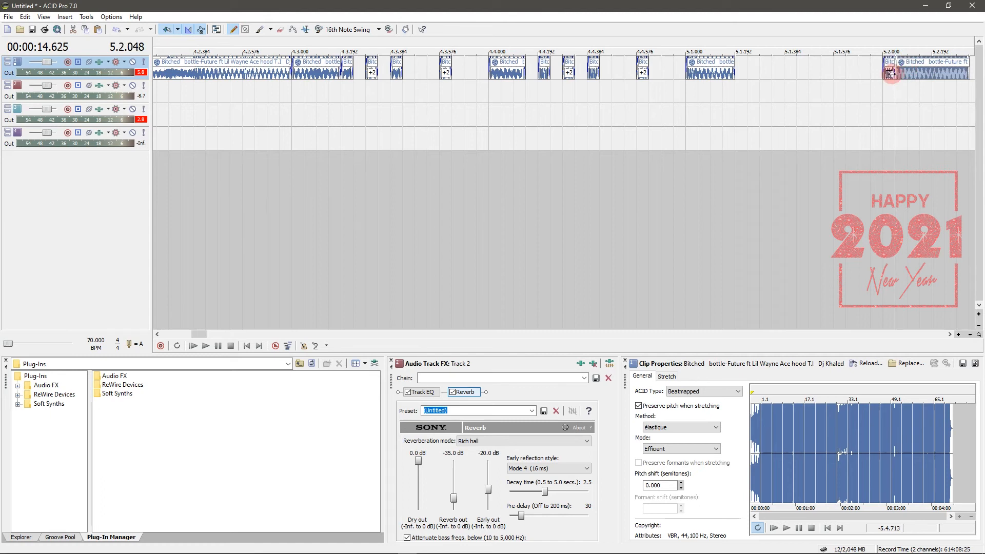
Repeat the split-off slice at 5.1.192, 5.1.288, 5.1.384 and 5.1.576, raising the pitch of those at 5.1.288 and 5.1.576 by 3 semitones.
{"action": "left_click", "coordinate": [891, 74]}
{"action": "left_click_drag", "start_coordinate": [891, 74], "coordinate": [839, 78]}
{"action": "left_click", "coordinate": [759, 69]}
{"action": "key", "text": "equal"}
{"action": "key", "text": "equal"}
{"action": "key", "text": "equal"}
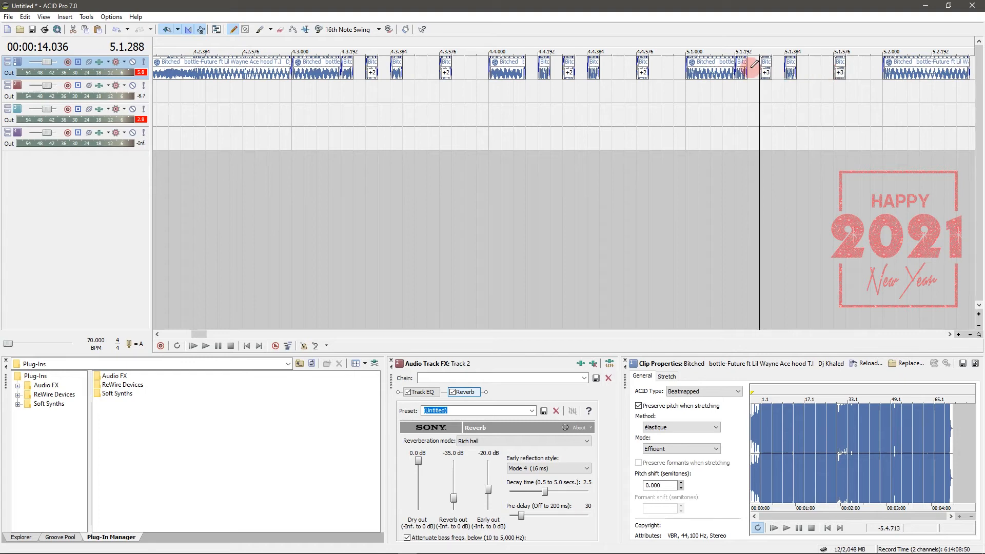
Extend the end of the first track's last segment to 5.4.000.
{"action": "scroll", "coordinate": [836, 82], "scroll_direction": "down", "scroll_amount": 3}
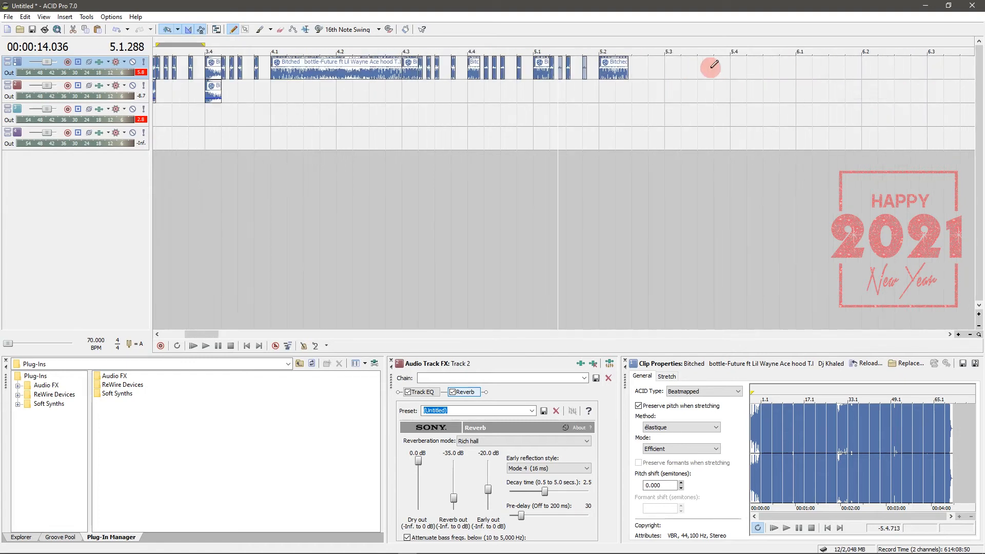
{"action": "left_click_drag", "start_coordinate": [629, 76], "coordinate": [721, 74]}
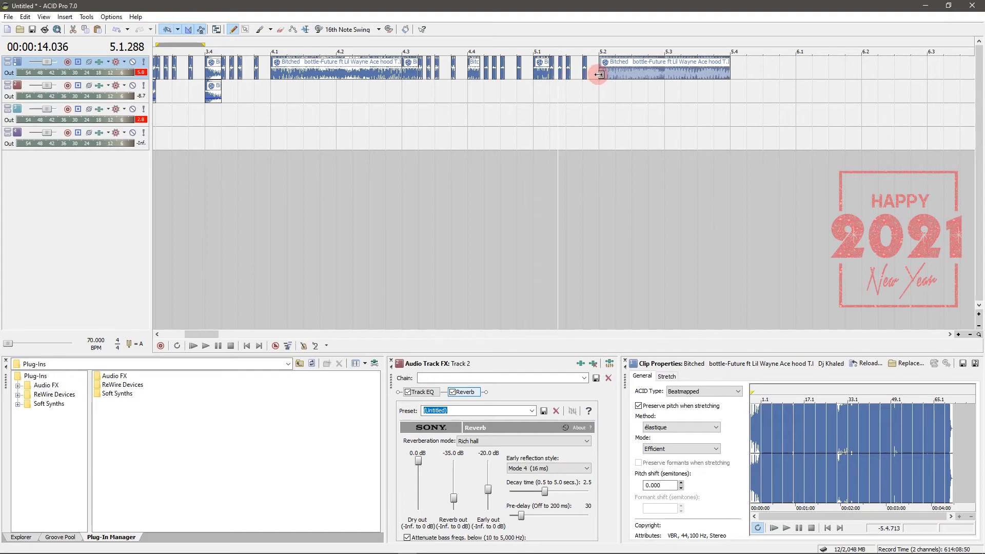
Play the three stutter patterns twice from 4.3.000.
{"action": "left_click", "coordinate": [400, 93]}
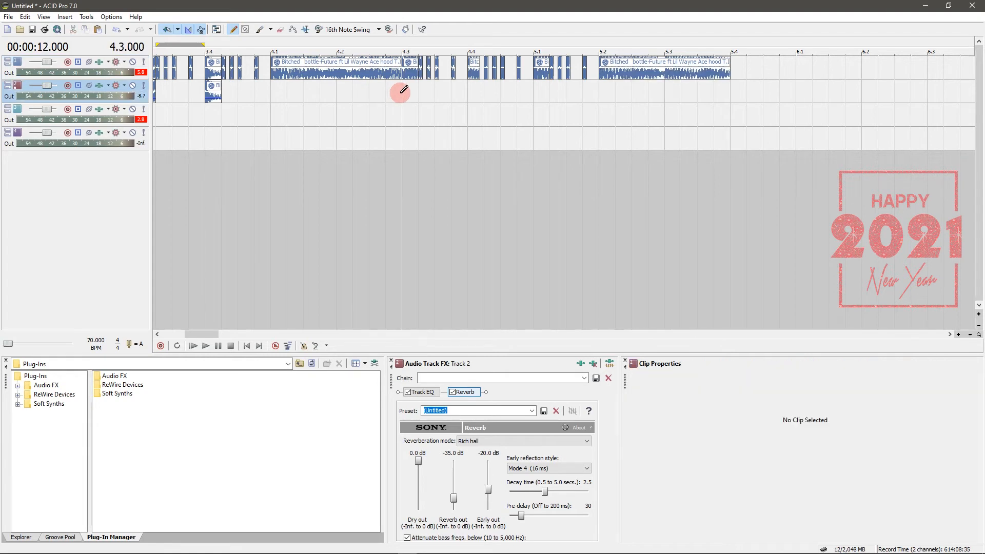
{"action": "key", "text": "space"}
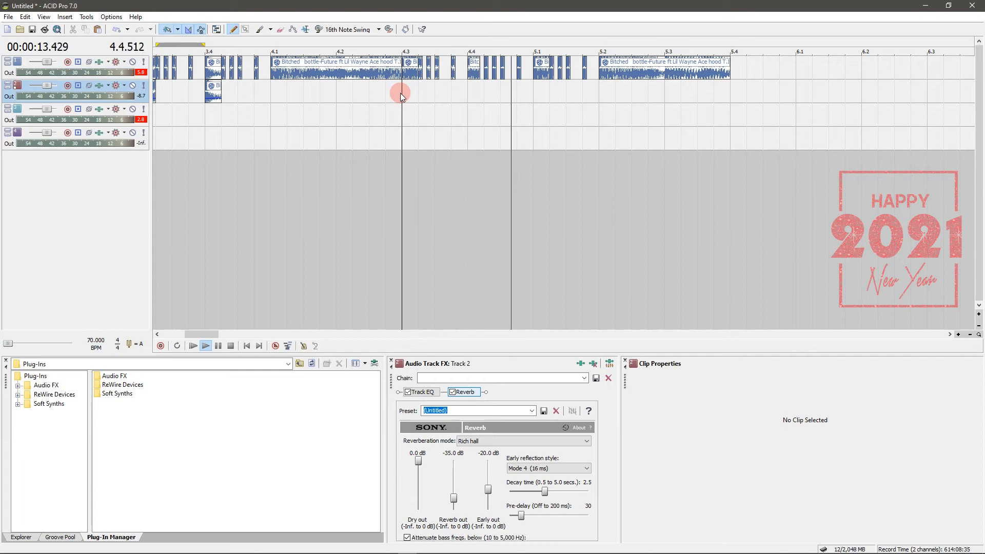
{"action": "key", "text": "space"}
{"action": "key", "text": "space"}
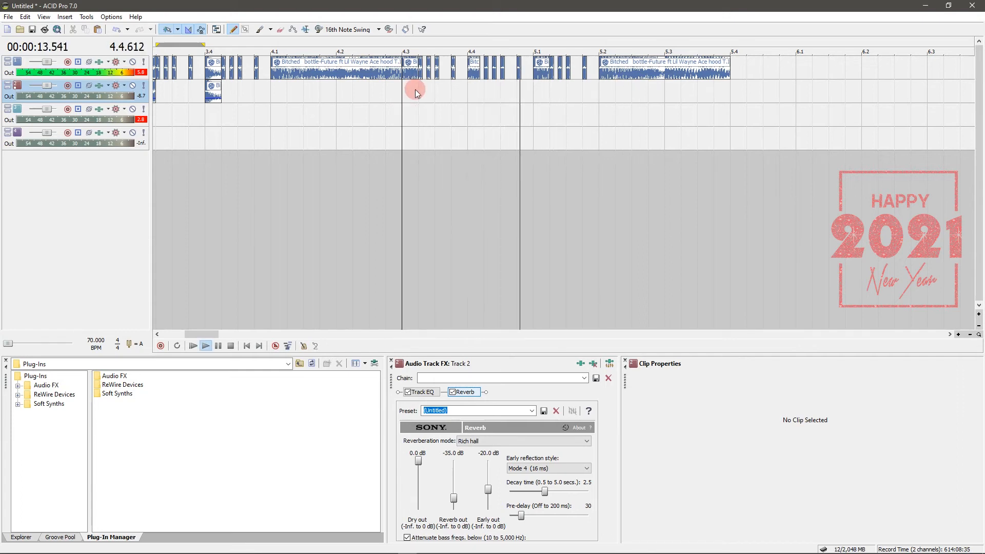
{"action": "key", "text": "space"}
Copy the first-track slices at 4.3.000, 4.4.000 and 5.1.000 to the second track and lower their gain to about -15.9 dB.
{"action": "left_click", "coordinate": [402, 75]}
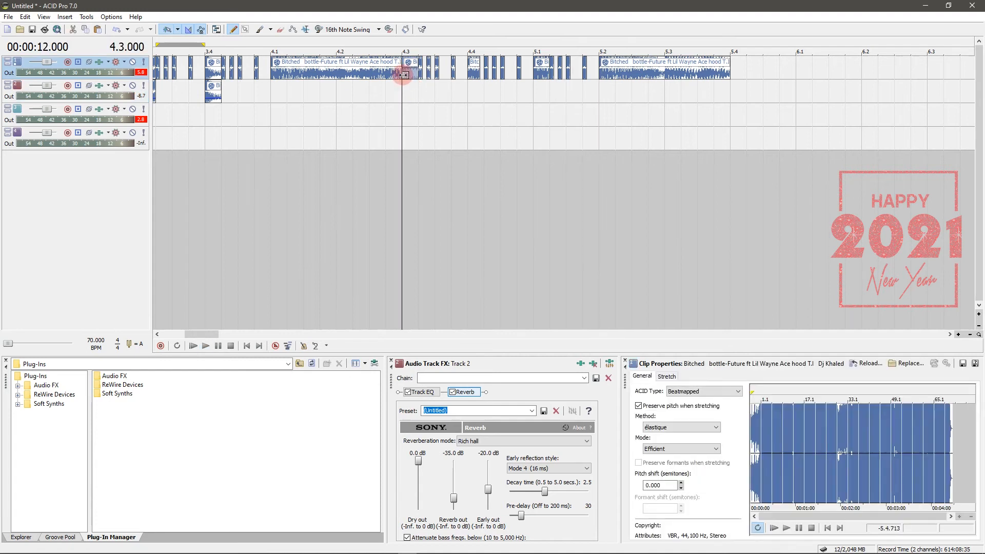
{"action": "left_click", "coordinate": [478, 74], "text": "ctrl"}
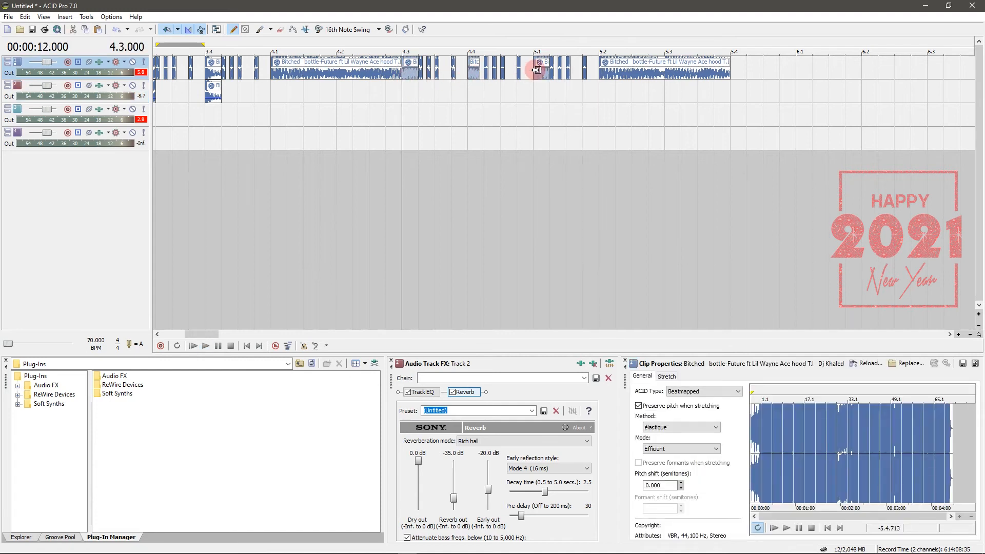
{"action": "left_click", "coordinate": [409, 92]}
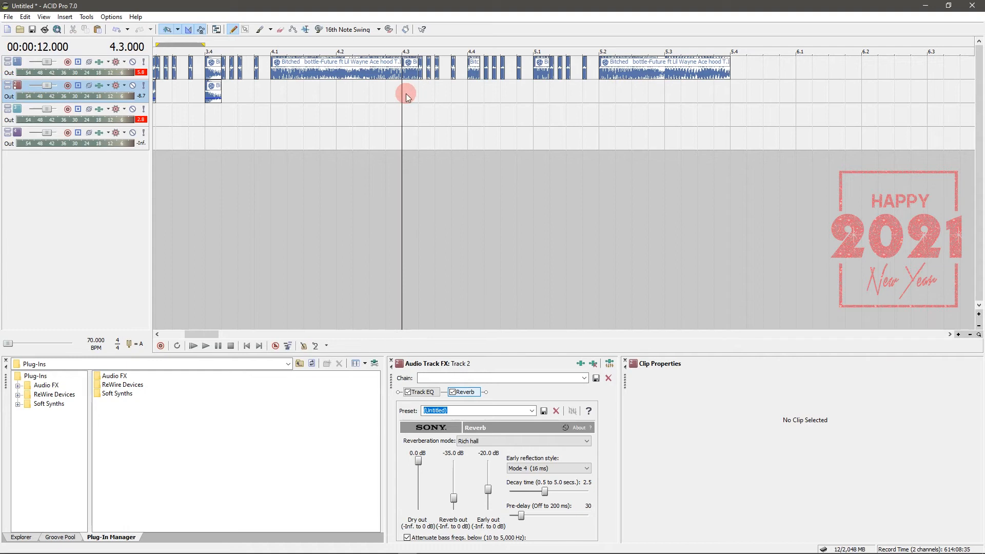
{"action": "key", "text": "ctrl+v"}
{"action": "left_click_drag", "start_coordinate": [416, 86], "coordinate": [416, 101]}
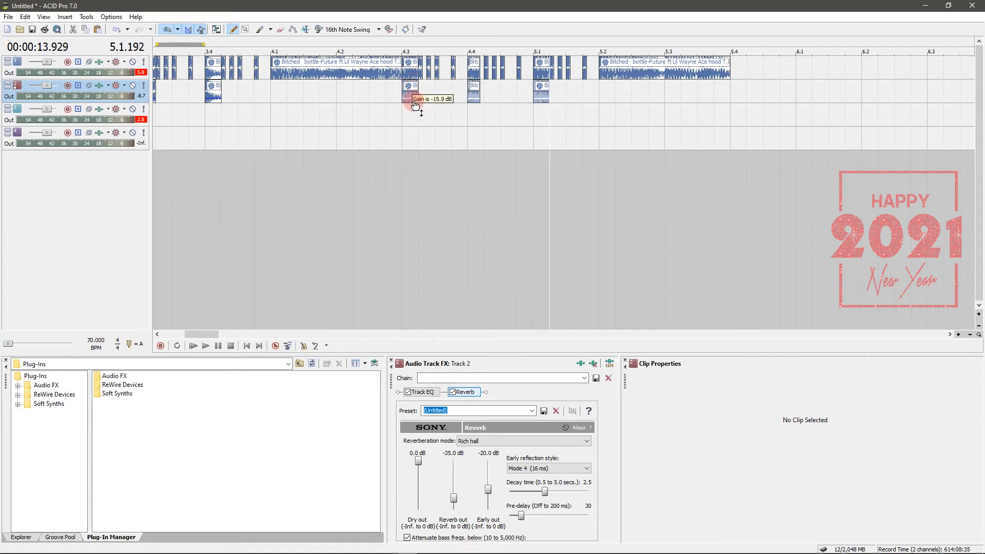
Play the arrangement from 2.2.384 through the new stutter section.
{"action": "scroll", "coordinate": [277, 110], "scroll_direction": "down", "scroll_amount": 1}
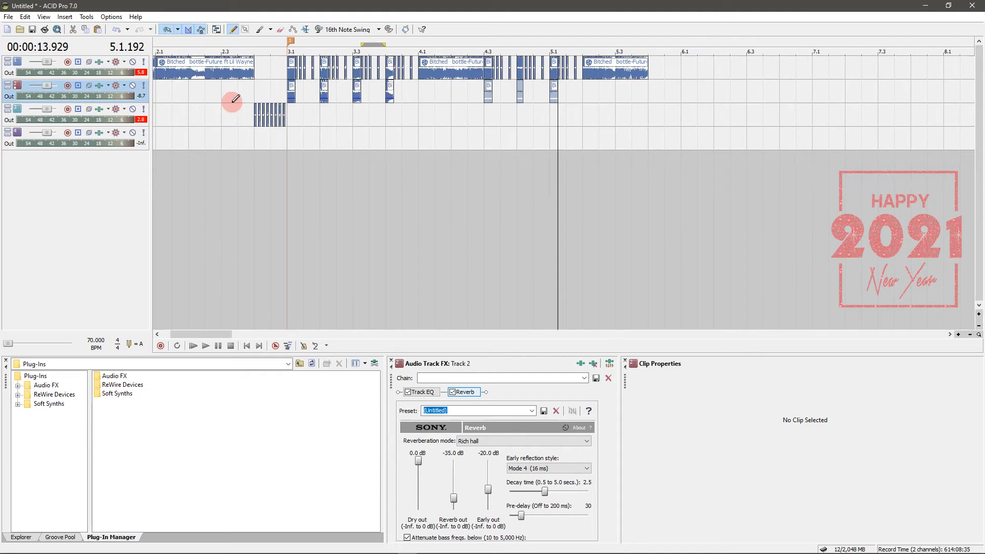
{"action": "left_click", "coordinate": [205, 90]}
{"action": "key", "text": "space"}
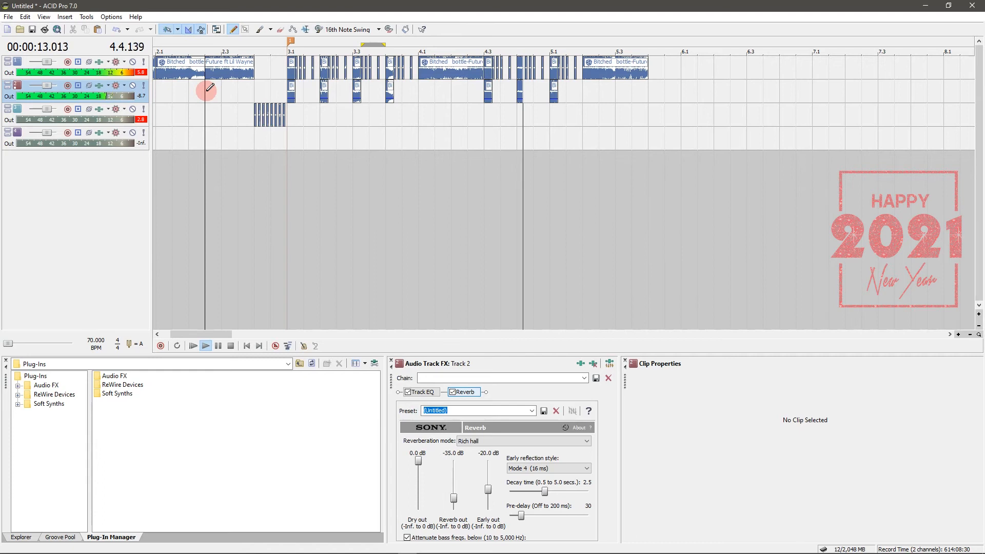
{"action": "key", "text": "space"}
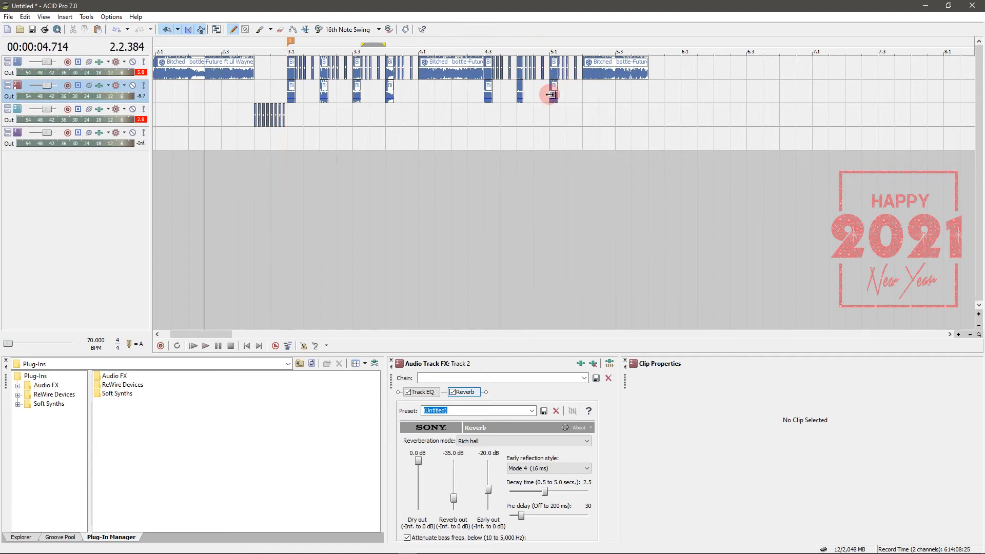
Play from 5.1.000, and play the last segment from 5.2.000 to find its next cut point.
{"action": "left_click", "coordinate": [551, 95]}
{"action": "left_click", "coordinate": [564, 140]}
{"action": "key", "text": "space"}
{"action": "key", "text": "space"}
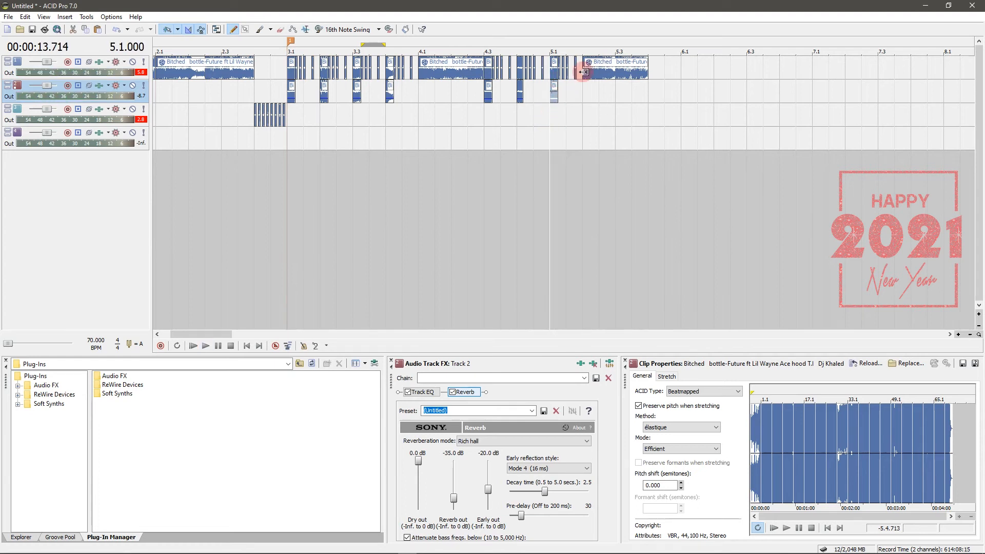
{"action": "left_click", "coordinate": [582, 71]}
{"action": "scroll", "coordinate": [587, 71], "scroll_direction": "up", "scroll_amount": 3}
{"action": "key", "text": "space"}
{"action": "key", "text": "space"}
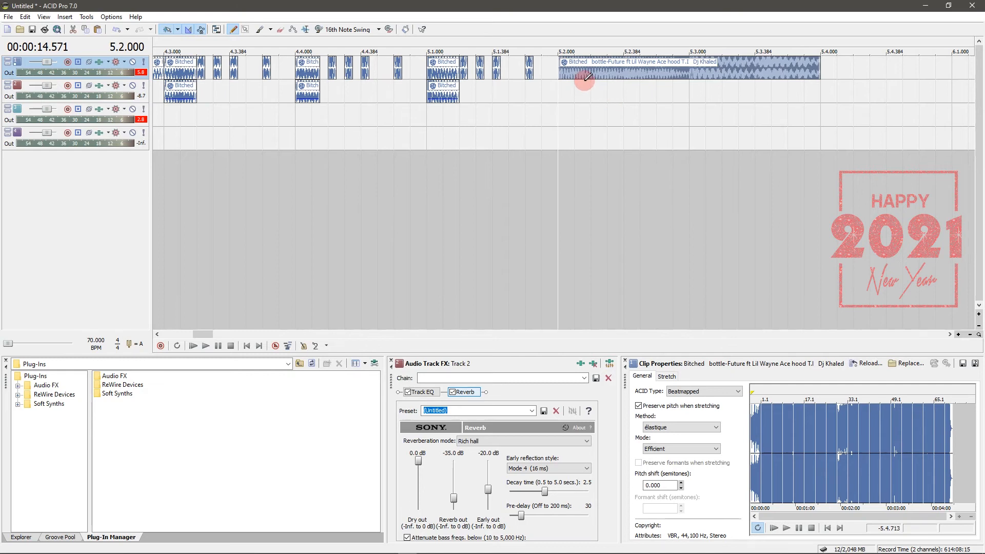
{"action": "key", "text": "space"}
Split the last segment at 5.2.384 and 5.2.480 and delete everything after 5.2.480.
{"action": "left_click", "coordinate": [623, 74]}
{"action": "key", "text": "s"}
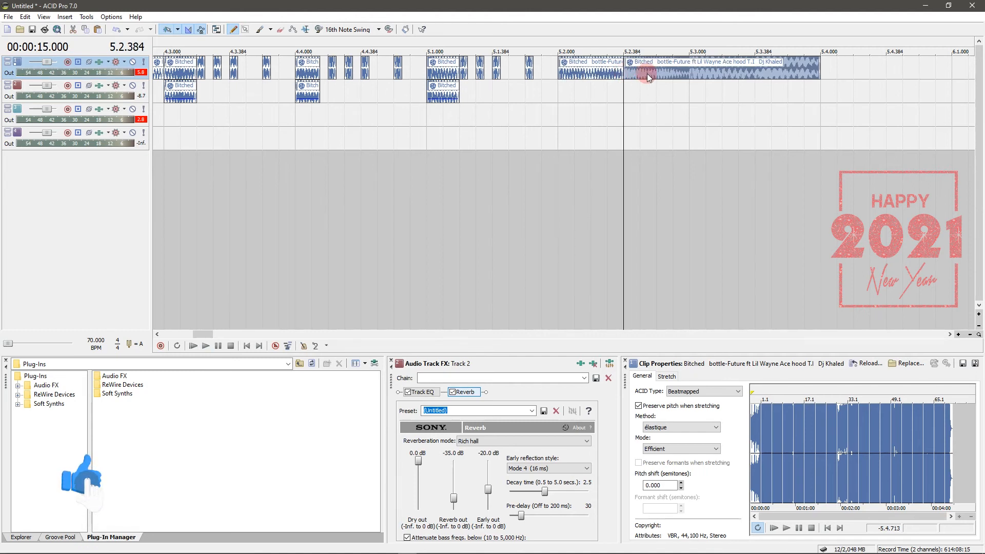
{"action": "left_click", "coordinate": [638, 77]}
{"action": "key", "text": "s"}
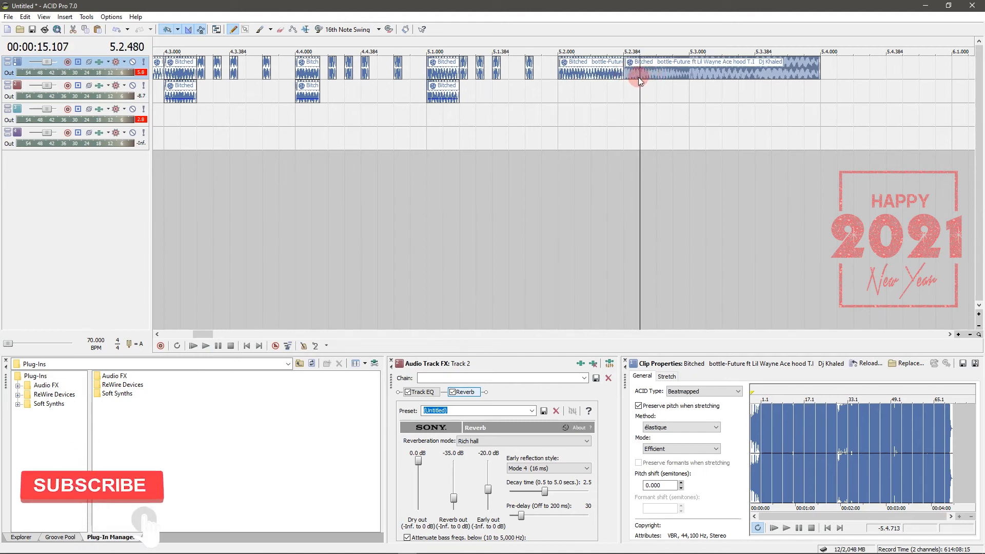
{"action": "key", "text": "Delete"}
Move the short slice at 5.2.384 from the first track to the same position on the fourth track.
{"action": "left_click", "coordinate": [627, 76]}
{"action": "key", "text": "Delete"}
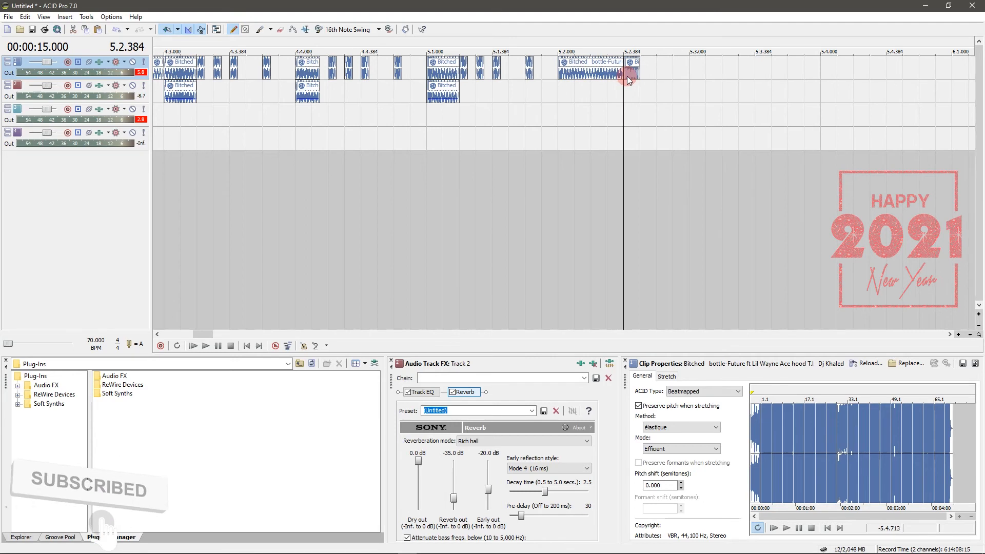
{"action": "left_click", "coordinate": [625, 114]}
{"action": "scroll", "coordinate": [625, 114], "scroll_direction": "down", "scroll_amount": 3}
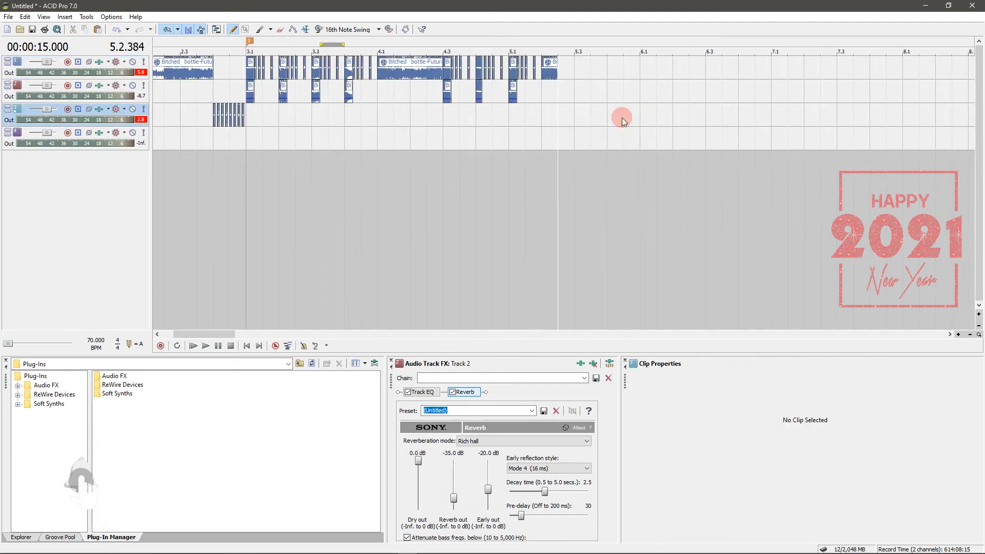
{"action": "left_click", "coordinate": [558, 135]}
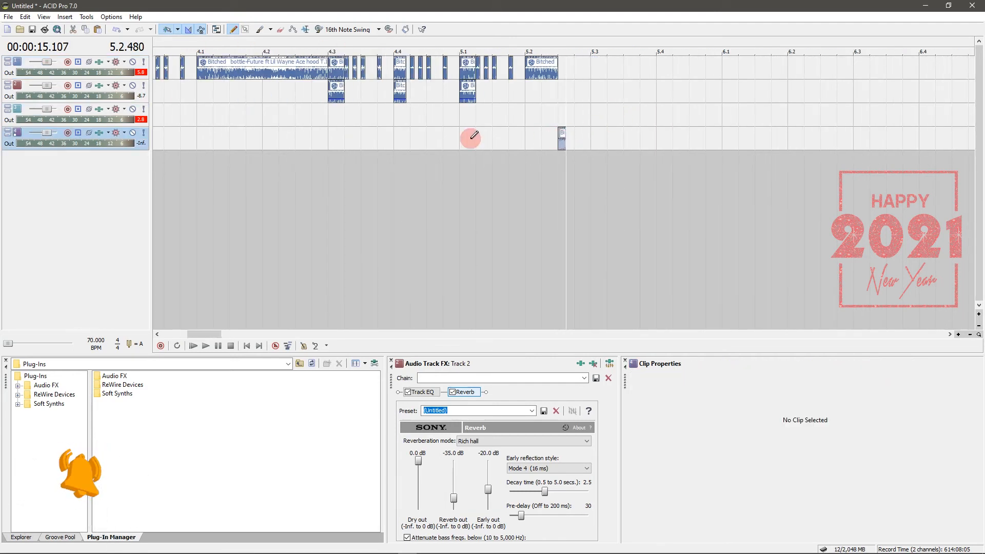
Add the Sony ExpressFX Delay plug-in to the fourth track's effects chain.
{"action": "left_click", "coordinate": [108, 132]}
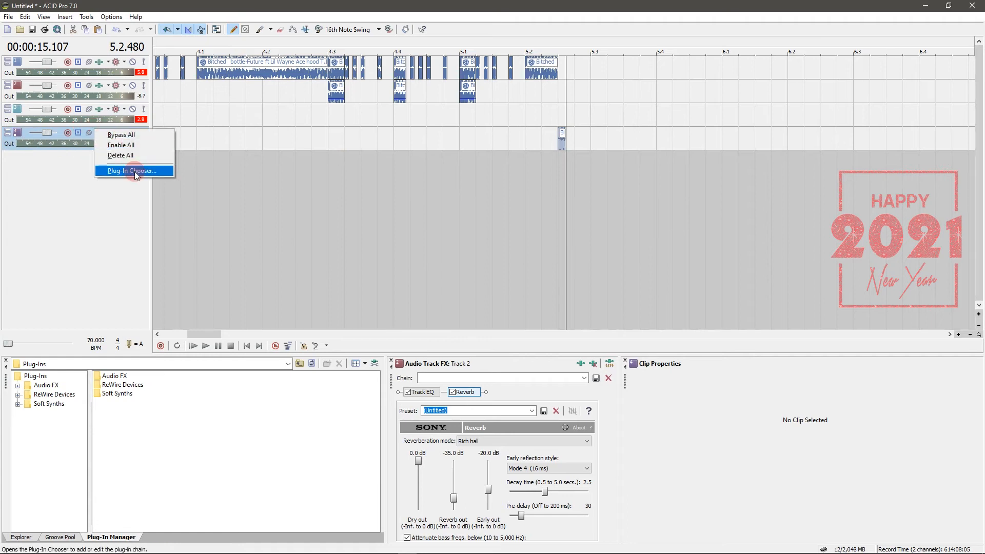
{"action": "left_click", "coordinate": [134, 171]}
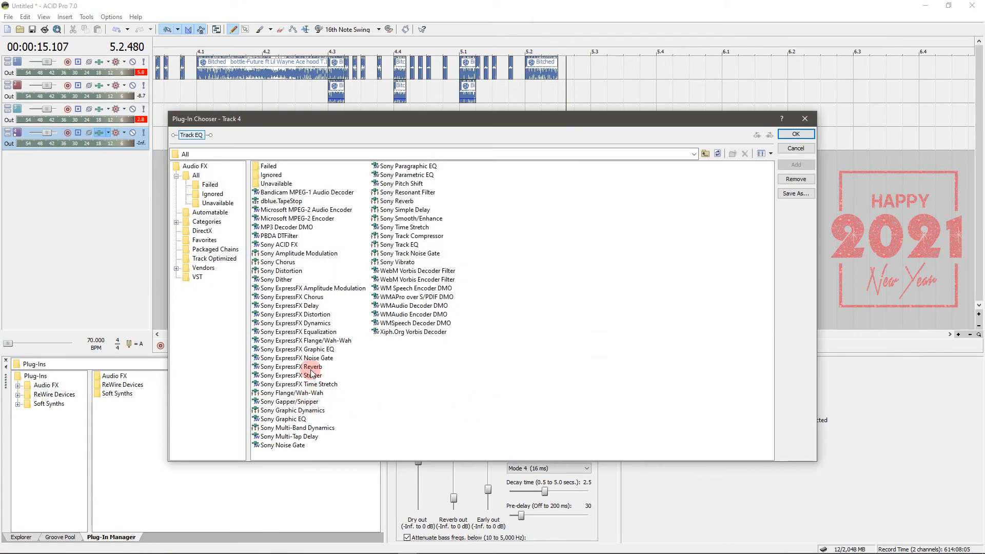
{"action": "double_click", "coordinate": [307, 307]}
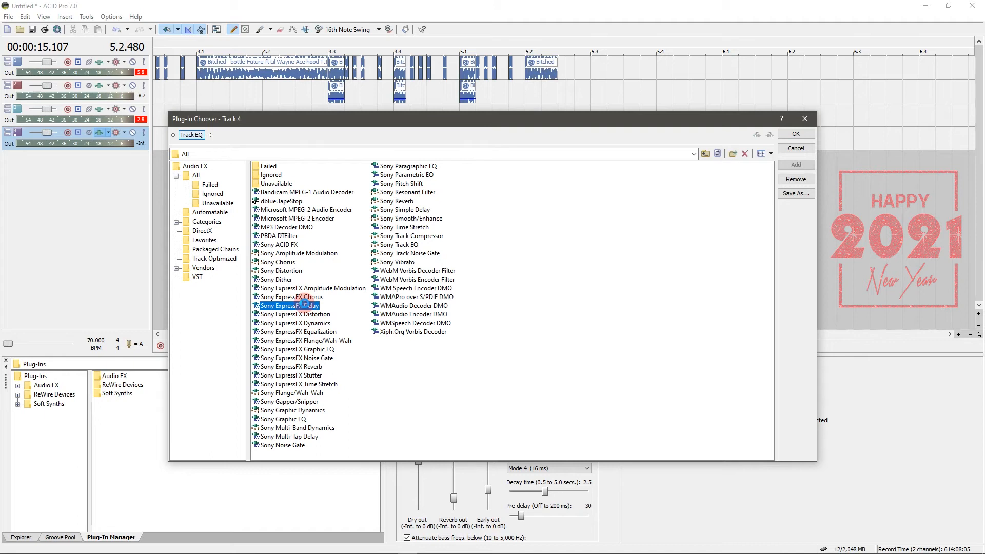
{"action": "left_click", "coordinate": [786, 134]}
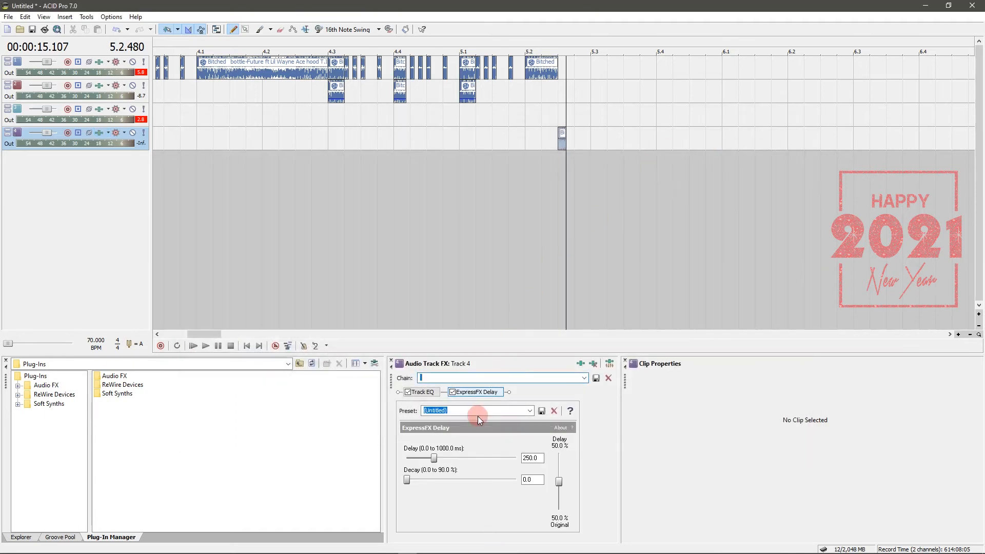
Apply the Dreamscape delay preset, then set the delay to 61.0 ms, the decay to 90.0 % and the delay mix to 62.7 %.
{"action": "left_click", "coordinate": [528, 410]}
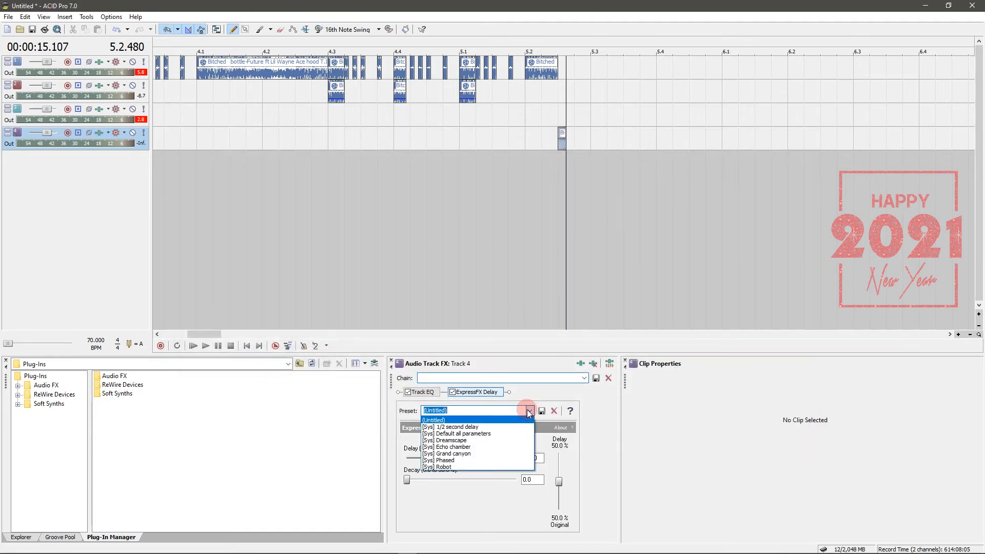
{"action": "left_click", "coordinate": [471, 440]}
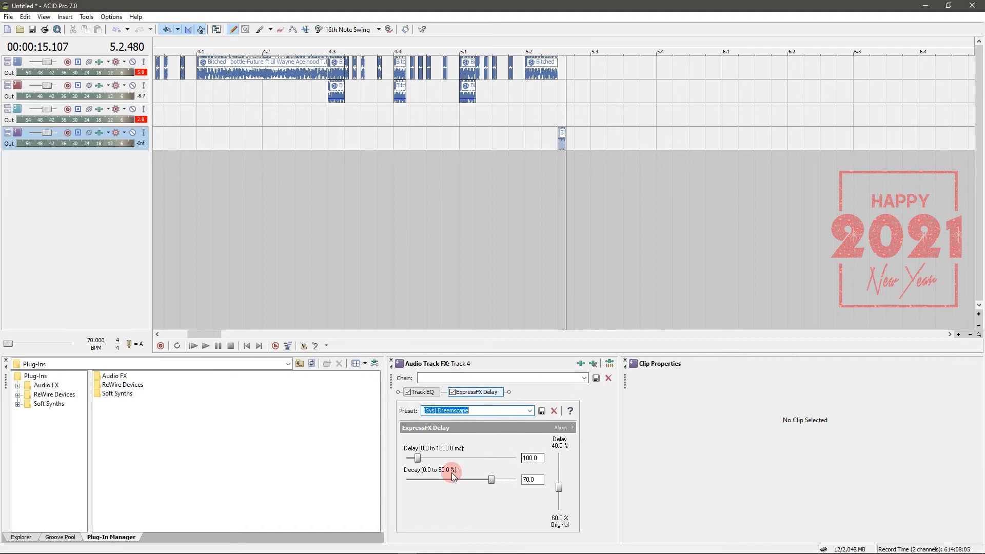
{"action": "left_click_drag", "start_coordinate": [416, 459], "coordinate": [412, 458]}
{"action": "left_click_drag", "start_coordinate": [490, 479], "coordinate": [515, 478]}
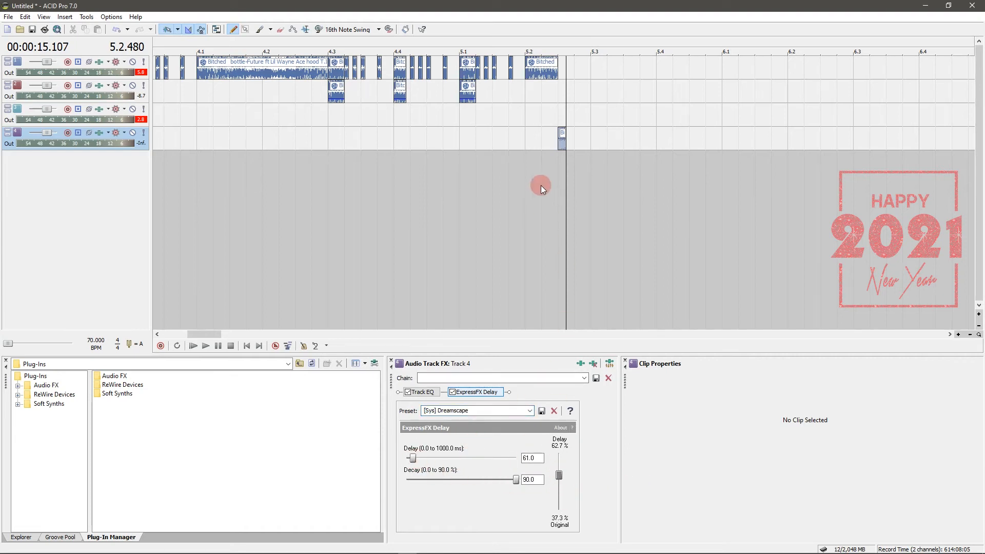
Play from 5.2.000 to hear the delayed slice on the fourth track.
{"action": "left_click", "coordinate": [529, 132]}
{"action": "key", "text": "space"}
{"action": "key", "text": "space"}
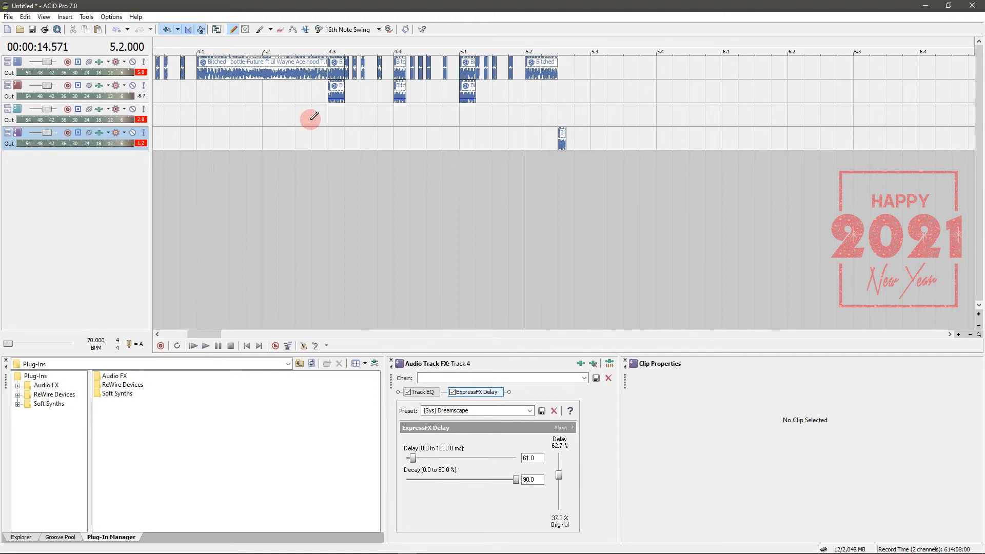
Switch to File Explorer and browse to the FX SET folder inside Loaded Files on Partition B.
{"action": "key", "text": "super+e"}
{"action": "scroll", "coordinate": [365, 329], "scroll_direction": "down", "scroll_amount": 1}
{"action": "scroll", "coordinate": [366, 329], "scroll_direction": "down", "scroll_amount": 1}
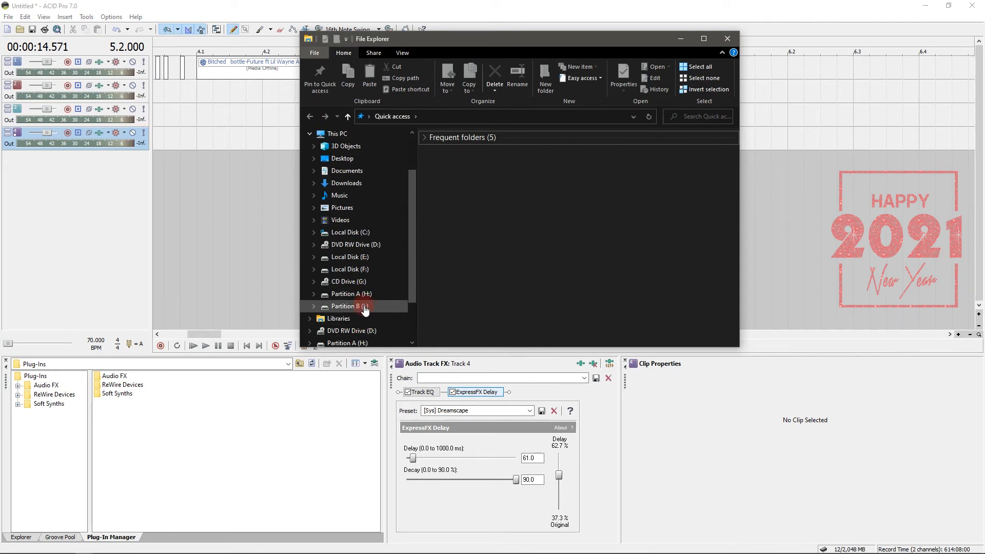
{"action": "left_click", "coordinate": [366, 306]}
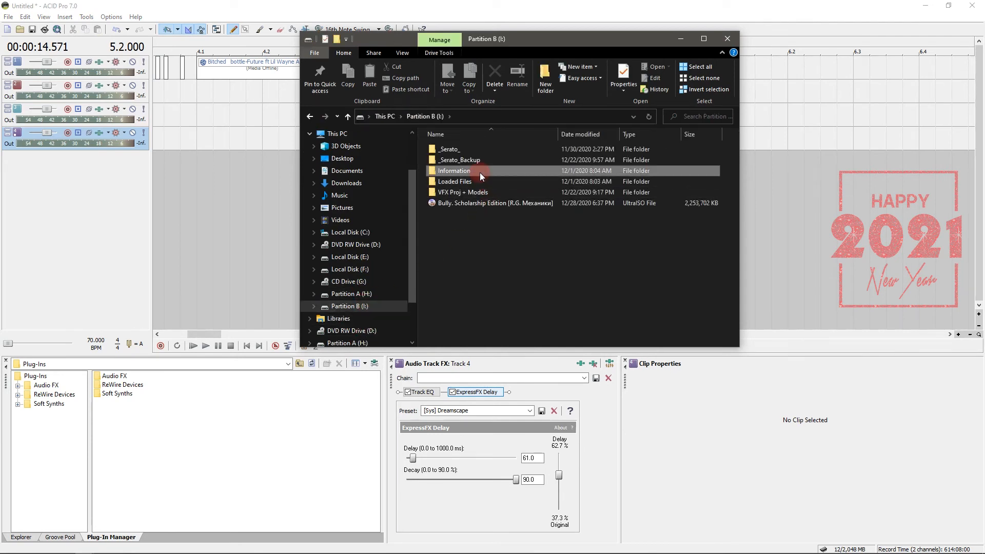
{"action": "double_click", "coordinate": [458, 186]}
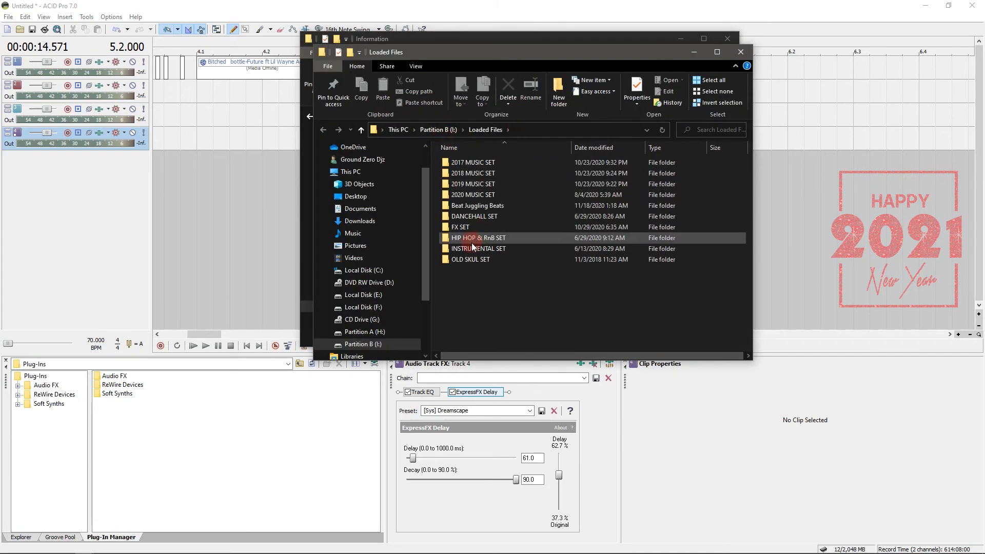
{"action": "double_click", "coordinate": [464, 228]}
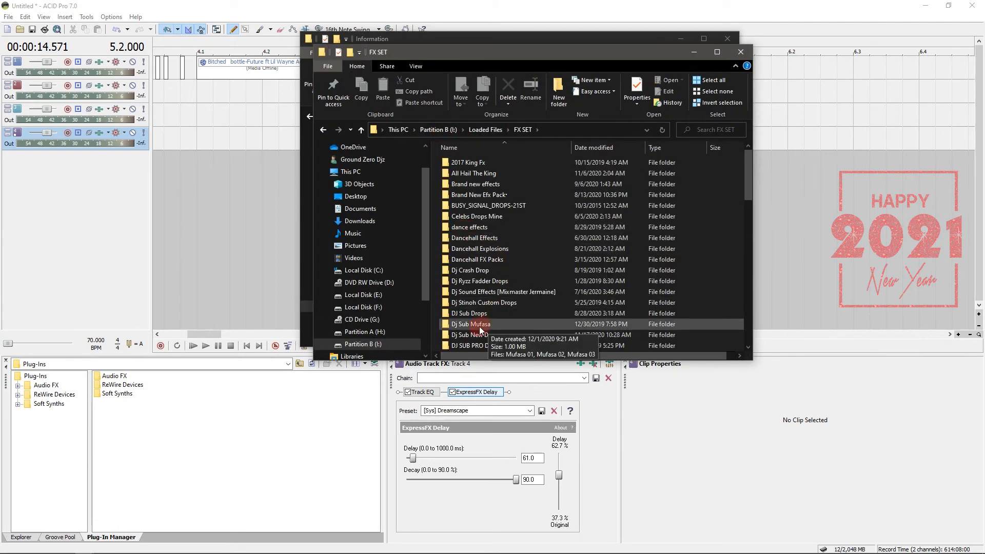
{"action": "left_click", "coordinate": [485, 260]}
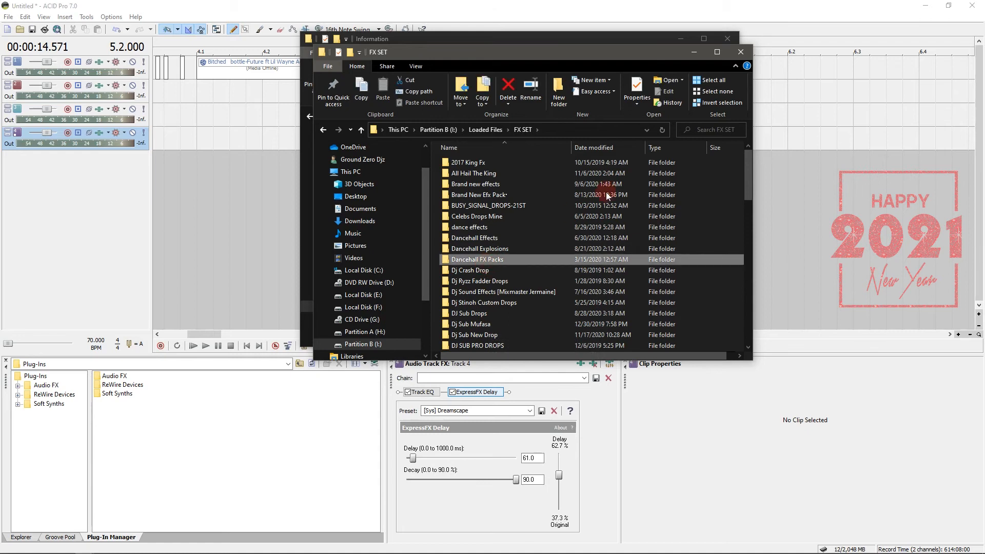
Search the FX SET folder for "crunk", close the extra Information window and select the Keepin It Crunk file.
{"action": "left_click", "coordinate": [730, 132]}
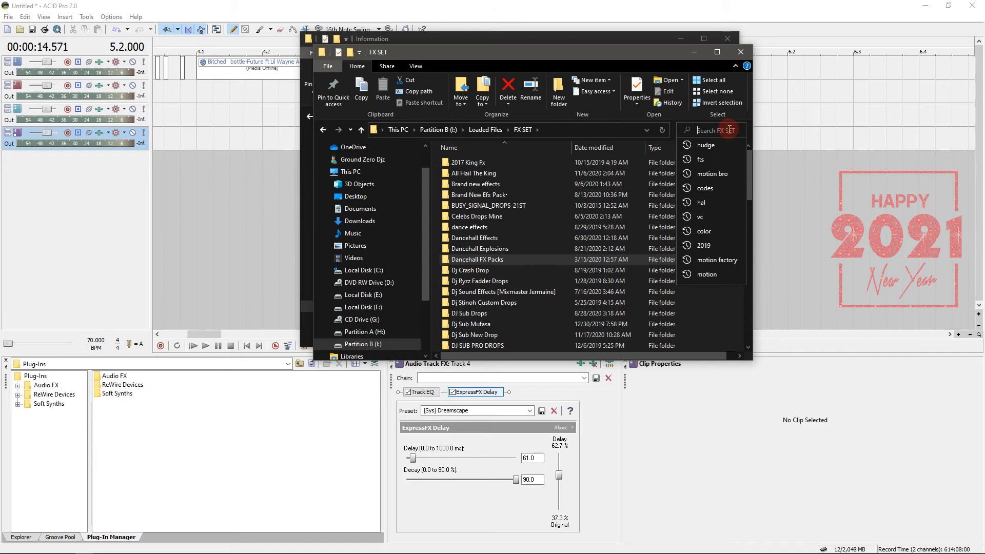
{"action": "type", "text": "c"}
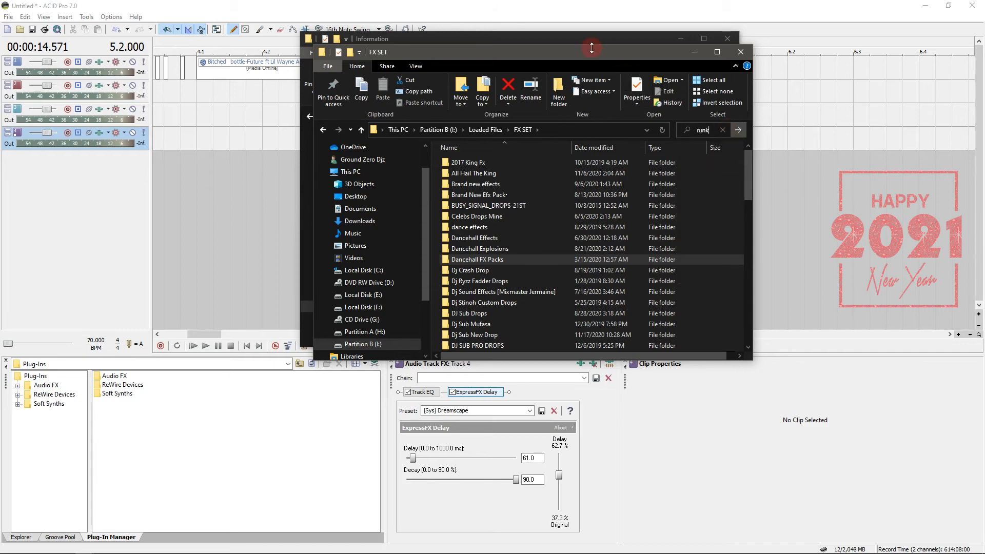
{"action": "key", "text": "Return"}
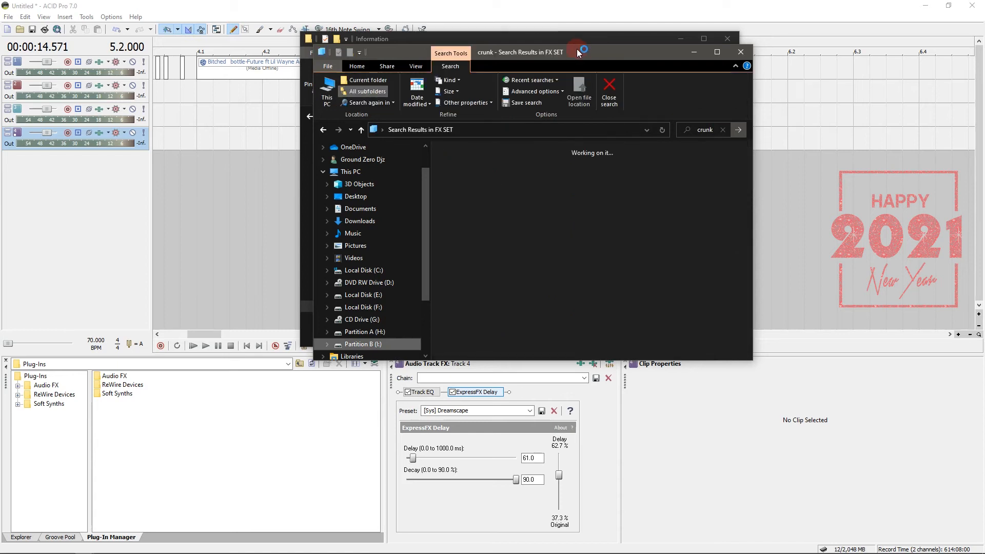
{"action": "left_click_drag", "start_coordinate": [564, 52], "coordinate": [681, 208]}
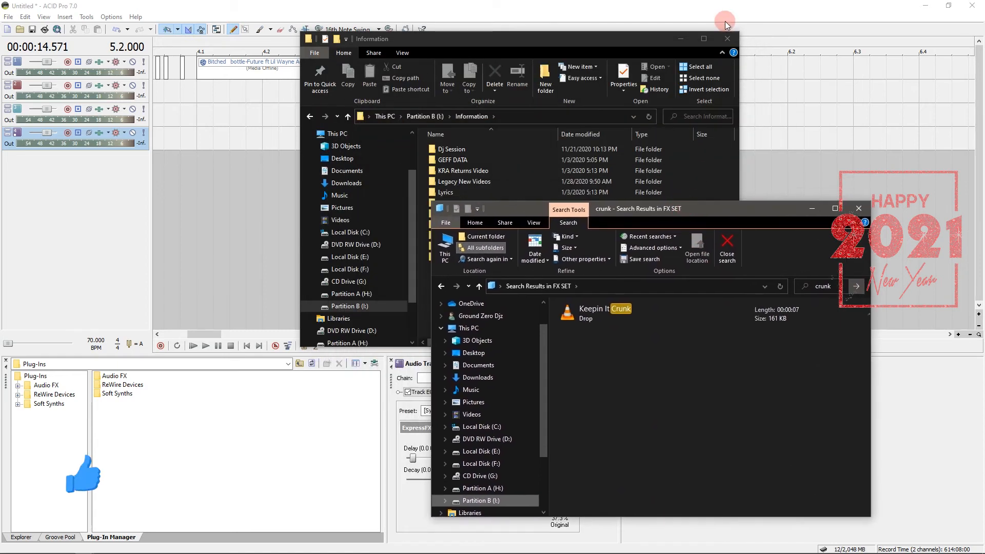
{"action": "left_click", "coordinate": [727, 39]}
{"action": "left_click", "coordinate": [626, 321]}
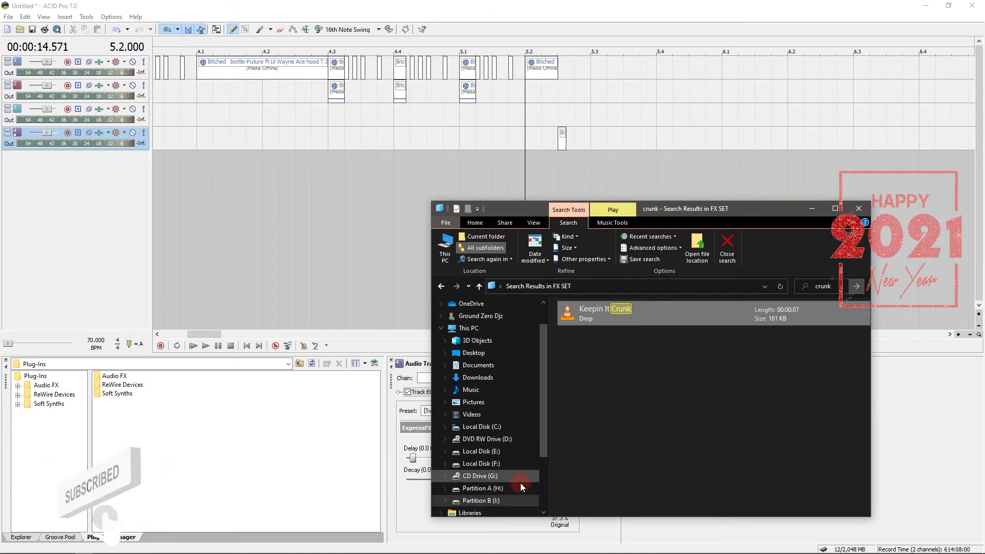
{"action": "left_click", "coordinate": [370, 546]}
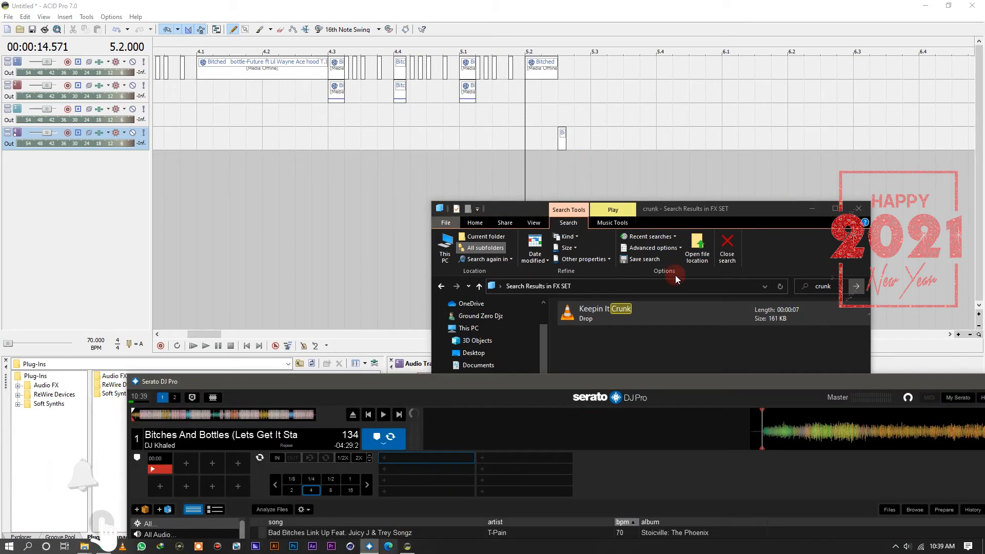
{"action": "left_click", "coordinate": [859, 373]}
{"action": "left_click", "coordinate": [469, 302]}
Add the Keepin It Crunk file to the project on a new fifth track at 5.2.384 and set its ACID type to One-Shot.
{"action": "mouse_move", "coordinate": [7, 549]}
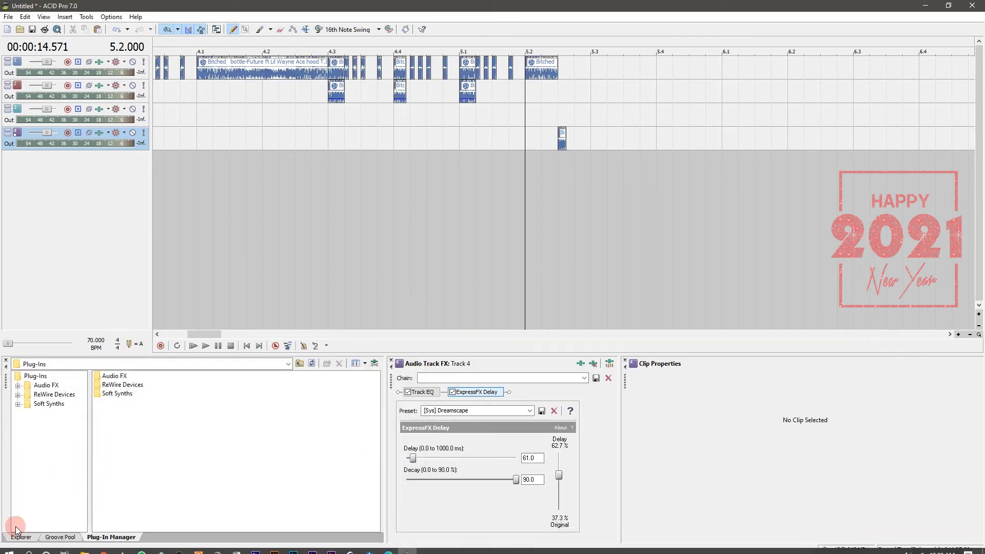
{"action": "mouse_move", "coordinate": [84, 545]}
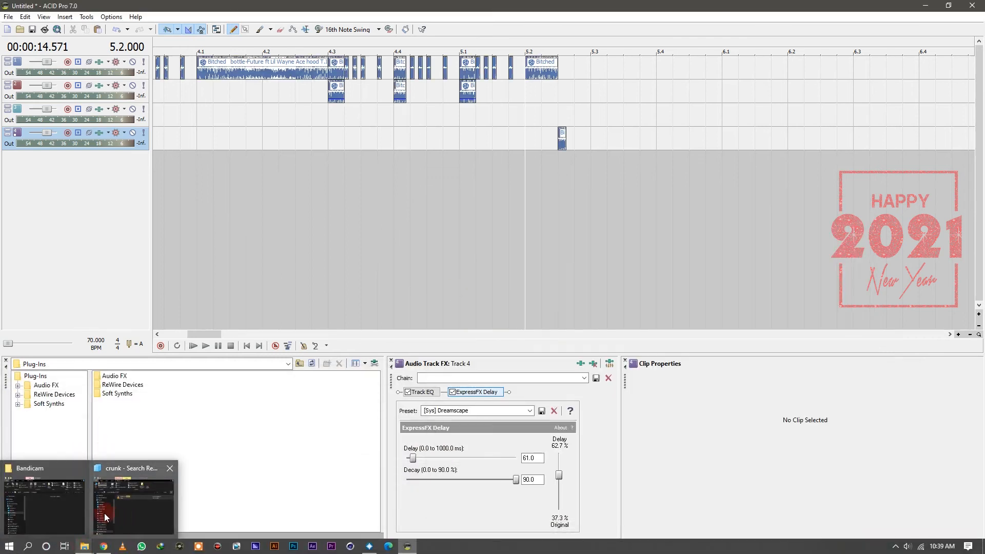
{"action": "left_click", "coordinate": [107, 513]}
{"action": "left_click_drag", "start_coordinate": [643, 315], "coordinate": [592, 168]}
{"action": "left_click", "coordinate": [618, 170]}
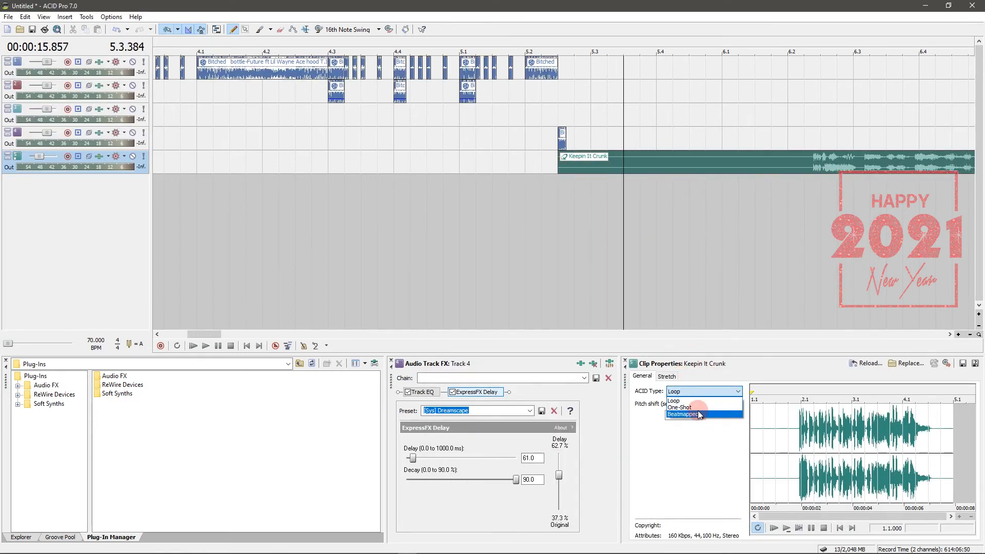
{"action": "left_click", "coordinate": [697, 406]}
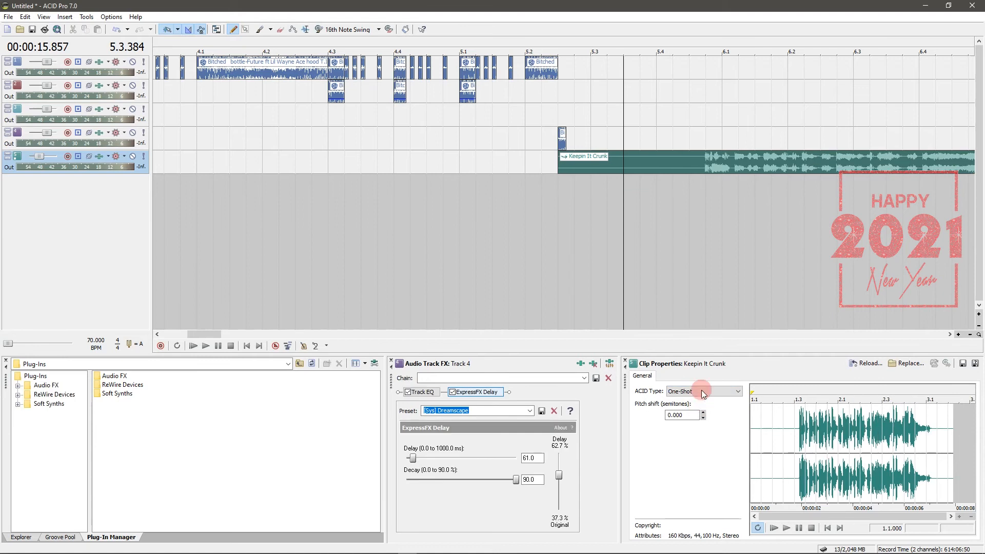
{"action": "right_click", "coordinate": [715, 168]}
{"action": "left_click", "coordinate": [697, 343]}
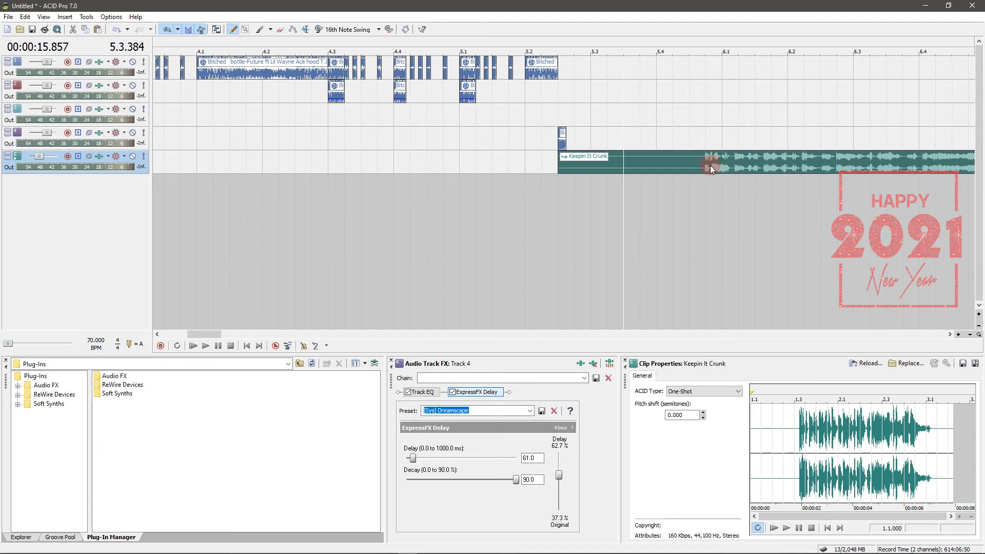
Shift the Keepin It Crunk clip earlier, split it at 5.3.000 where the sound starts, and delete the silent part before the split.
{"action": "left_click_drag", "start_coordinate": [710, 165], "coordinate": [597, 161]}
{"action": "left_click", "coordinate": [590, 163]}
{"action": "key", "text": "KP_6"}
{"action": "key", "text": "KP_6"}
{"action": "key", "text": "KP_6"}
{"action": "key", "text": "KP_6"}
{"action": "key", "text": "KP_4"}
{"action": "key", "text": "KP_4"}
{"action": "key", "text": "KP_4"}
{"action": "key", "text": "KP_4"}
{"action": "key", "text": "s"}
{"action": "left_click", "coordinate": [559, 168]}
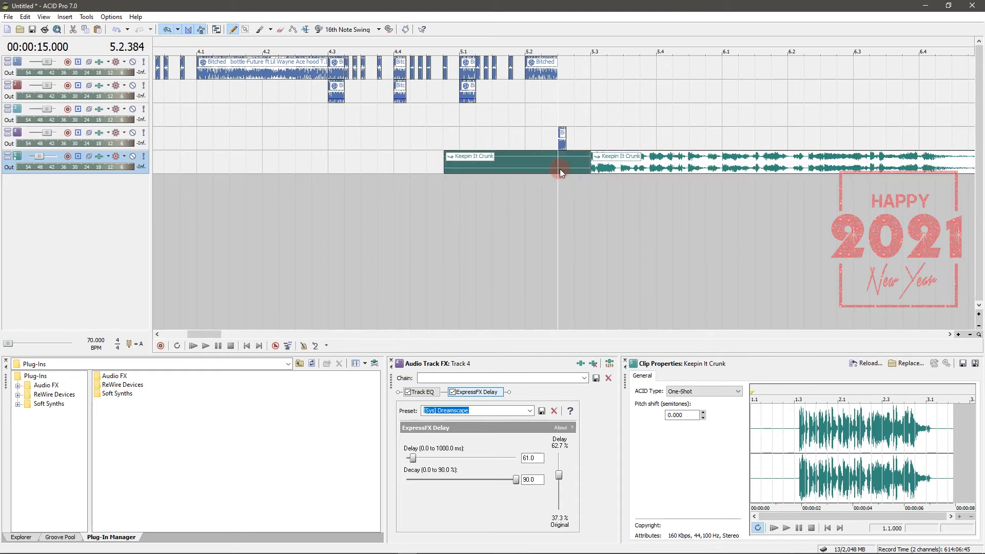
{"action": "key", "text": "Delete"}
Place another song clip on the first track starting at 5.4.000.
{"action": "scroll", "coordinate": [557, 168], "scroll_direction": "down", "scroll_amount": 4}
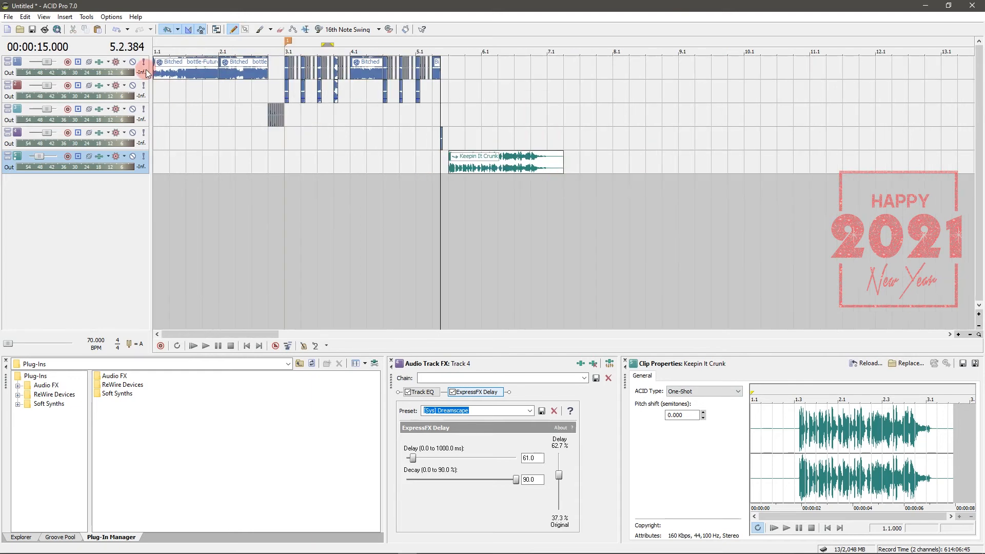
{"action": "left_click_drag", "start_coordinate": [177, 72], "coordinate": [464, 74]}
{"action": "scroll", "coordinate": [465, 74], "scroll_direction": "up", "scroll_amount": 6}
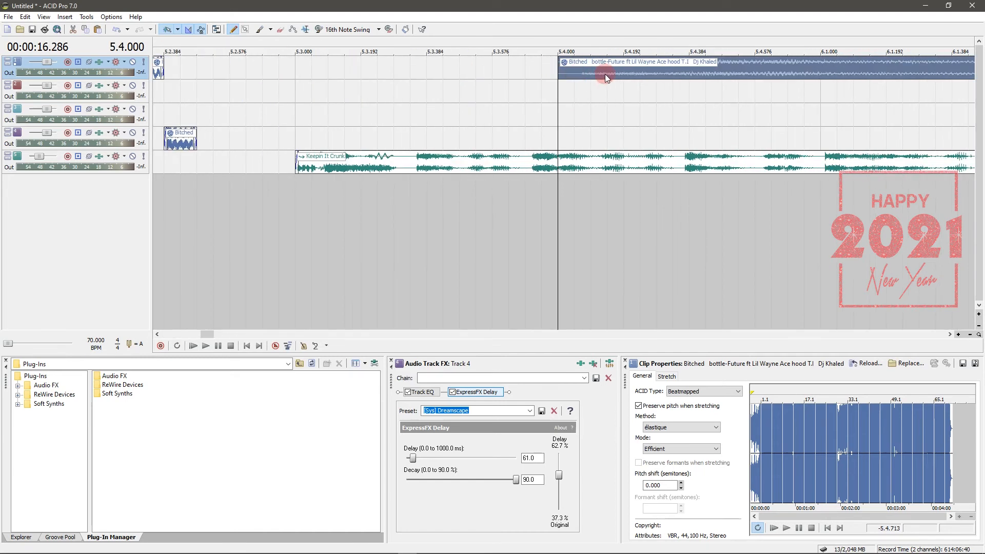
Shift the new song clip slightly earlier, split it at 5.4.000 and delete the short piece before the split.
{"action": "left_click_drag", "start_coordinate": [583, 78], "coordinate": [562, 101]}
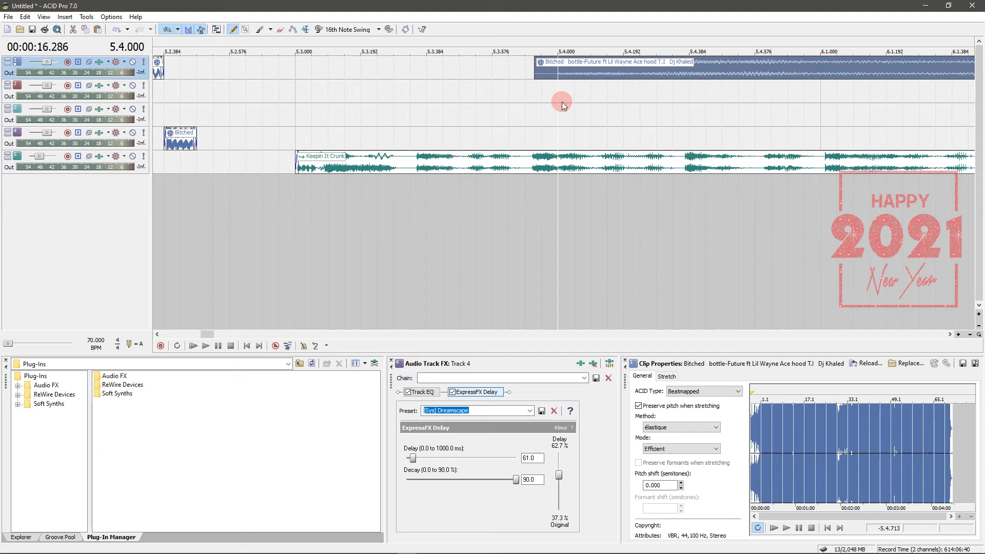
{"action": "key", "text": "s"}
{"action": "left_click", "coordinate": [542, 72]}
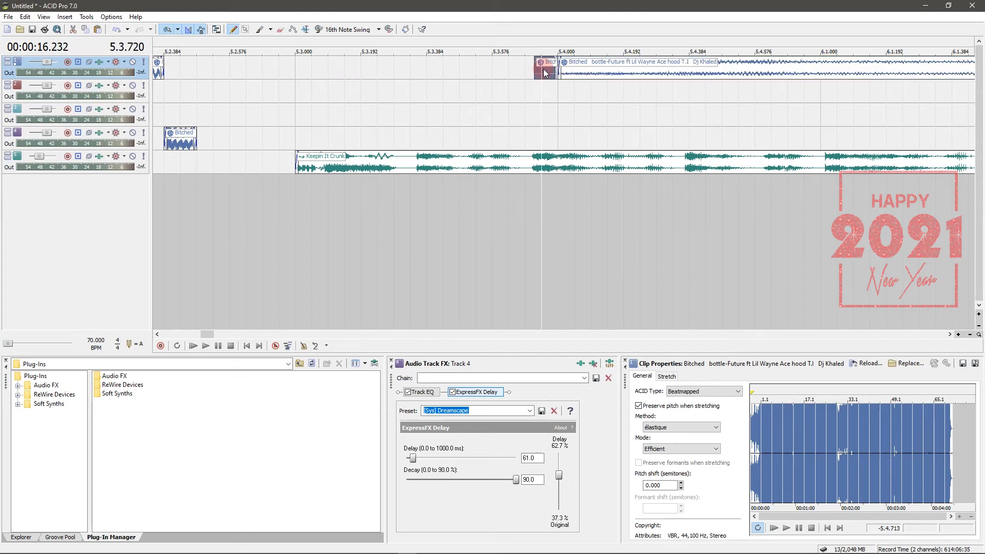
Play the remix from 4.3.000 and reset the fifth track's volume fader to its default level.
{"action": "scroll", "coordinate": [544, 97], "scroll_direction": "down", "scroll_amount": 5}
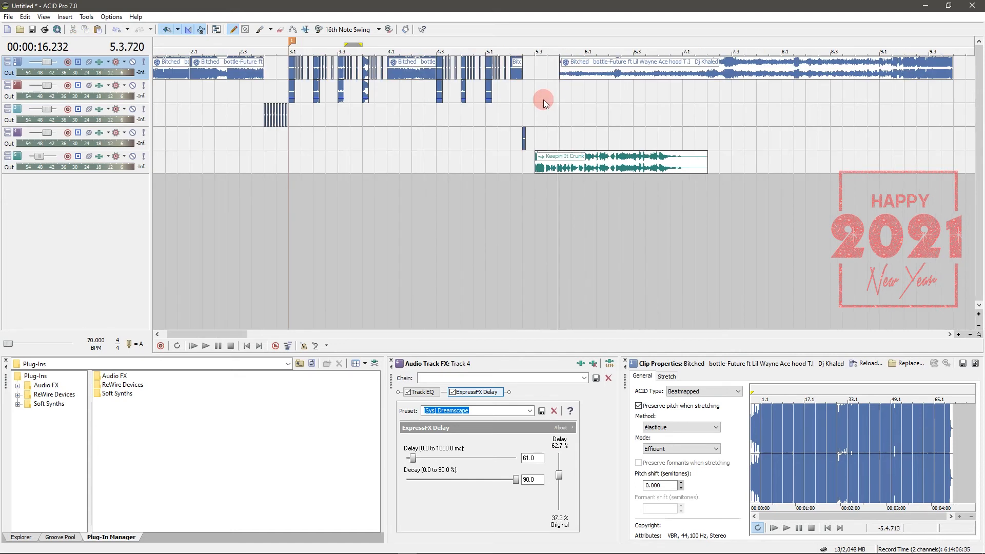
{"action": "left_click", "coordinate": [435, 119]}
{"action": "key", "text": "space"}
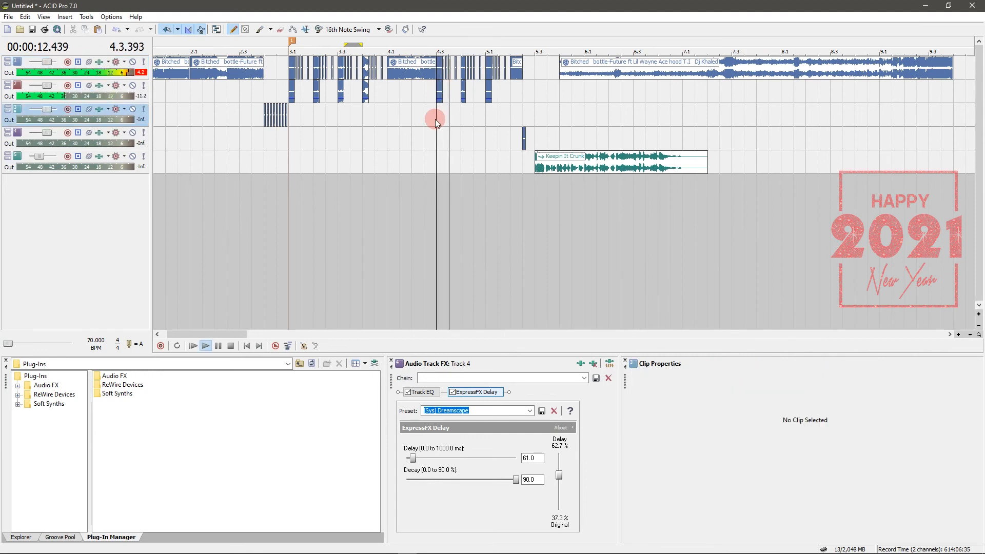
{"action": "double_click", "coordinate": [39, 156]}
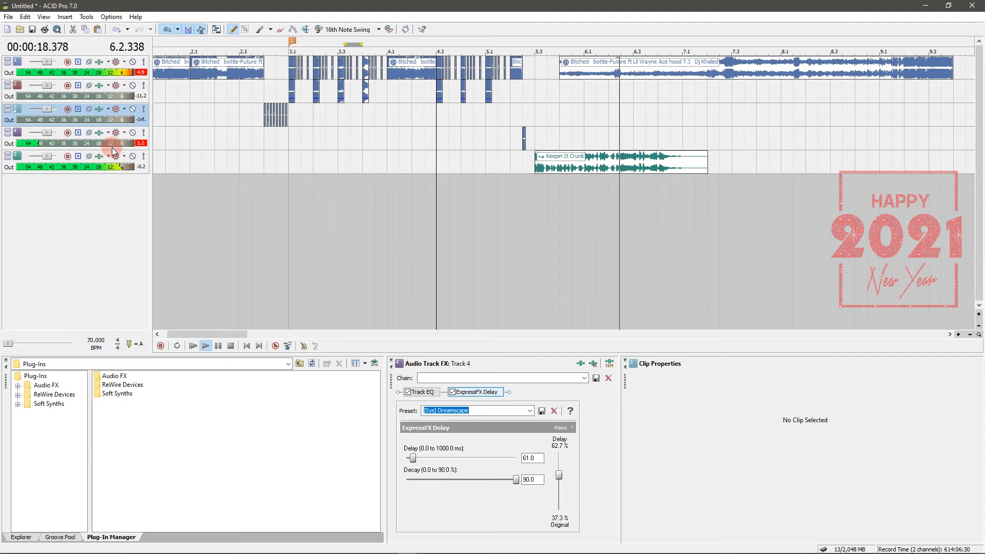
{"action": "left_click", "coordinate": [534, 137]}
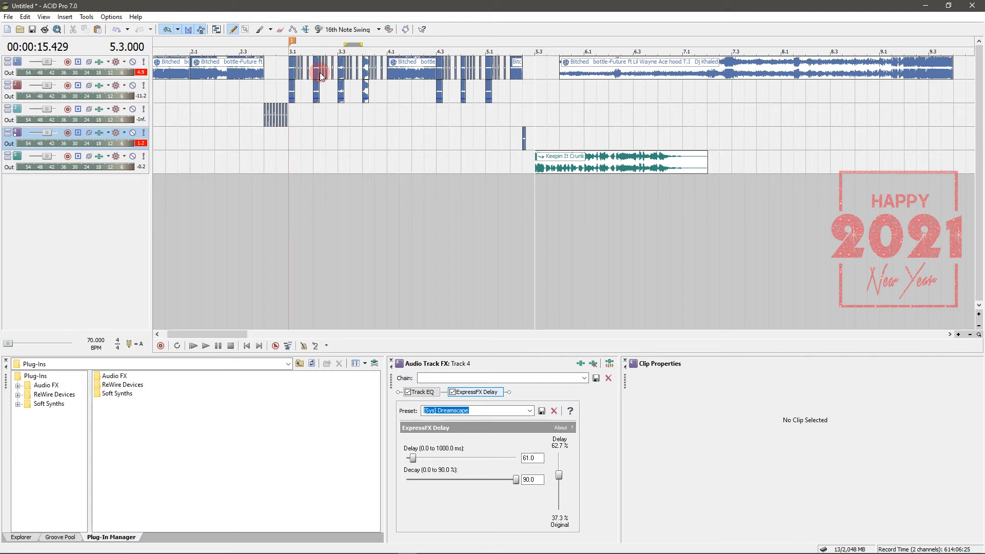
Shorten the four +2 pitched slices within beats 3.1 and 3.2 of the first track to about half their length.
{"action": "left_click", "coordinate": [312, 119]}
{"action": "scroll", "coordinate": [313, 119], "scroll_direction": "up", "scroll_amount": 1}
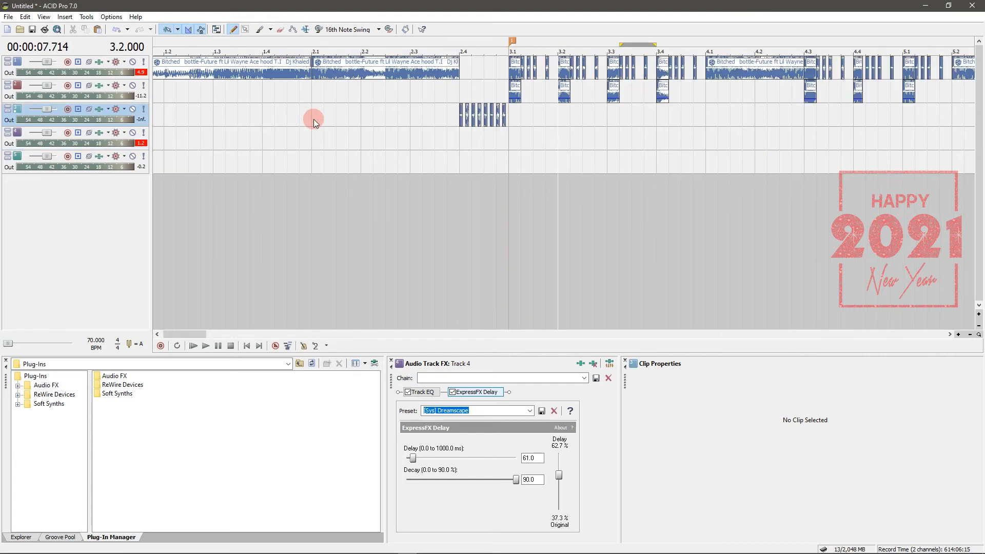
{"action": "scroll", "coordinate": [518, 101], "scroll_direction": "up", "scroll_amount": 1}
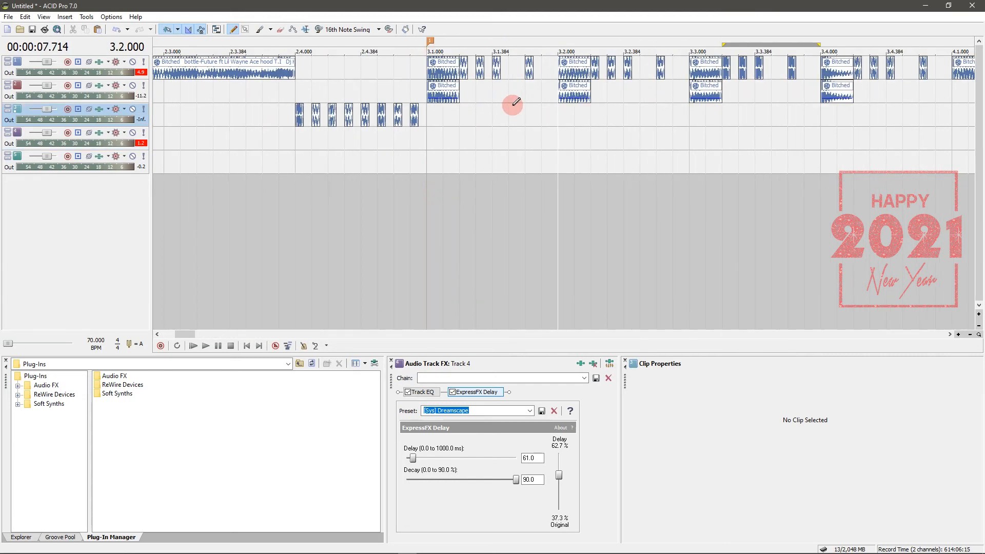
{"action": "scroll", "coordinate": [514, 102], "scroll_direction": "up", "scroll_amount": 1}
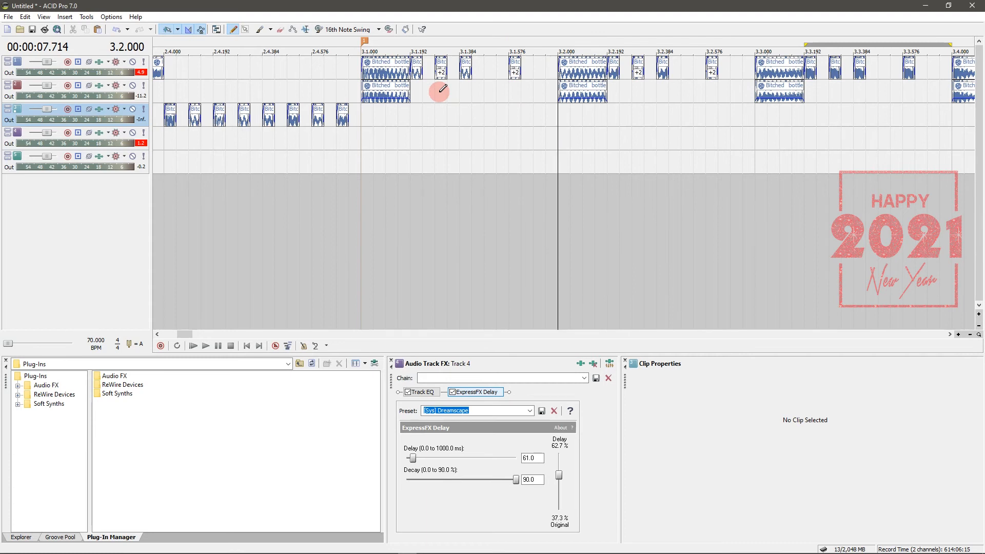
{"action": "scroll", "coordinate": [439, 94], "scroll_direction": "up", "scroll_amount": 1}
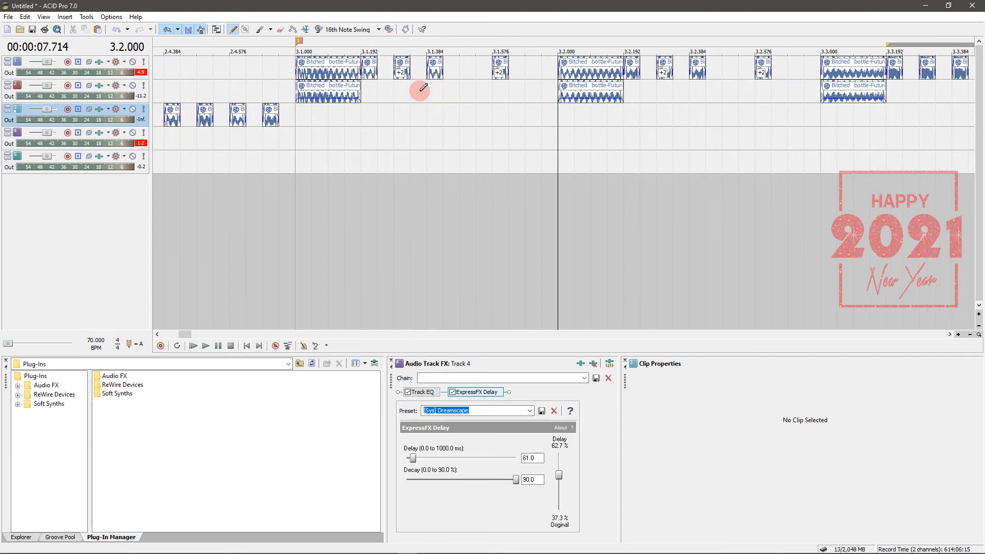
{"action": "scroll", "coordinate": [410, 88], "scroll_direction": "up", "scroll_amount": 1}
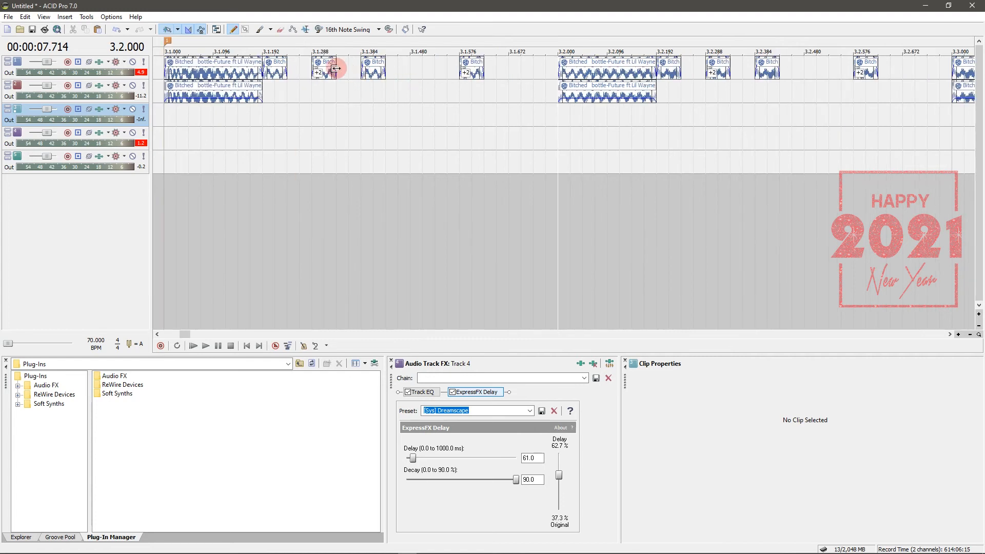
{"action": "left_click_drag", "start_coordinate": [334, 69], "coordinate": [323, 68]}
{"action": "left_click_drag", "start_coordinate": [482, 73], "coordinate": [472, 73]}
{"action": "left_click_drag", "start_coordinate": [719, 73], "coordinate": [717, 74]}
{"action": "left_click_drag", "start_coordinate": [876, 71], "coordinate": [865, 72]}
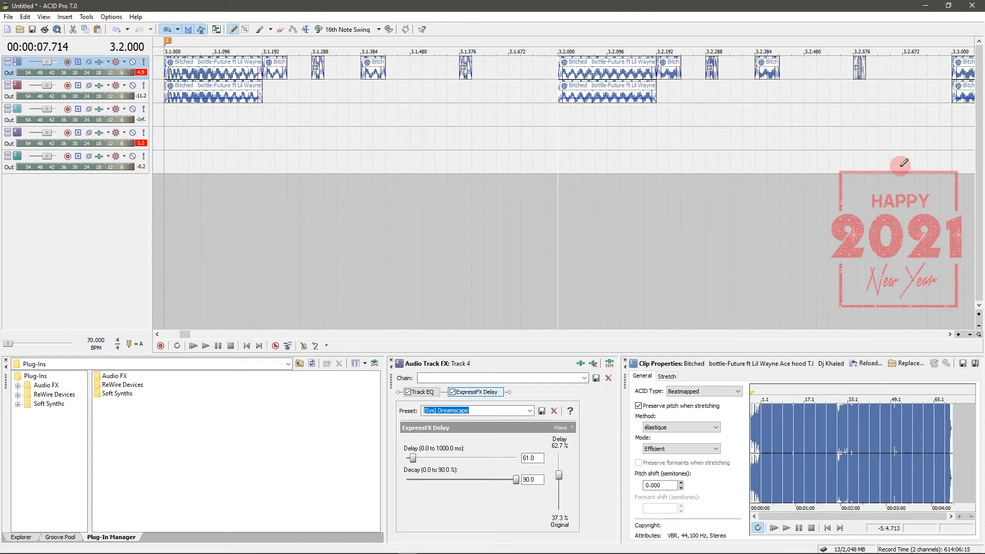
Raise the pitch of the first track's two slices at 3.3.288 and 3.3.576 by 3 semitones.
{"action": "left_click", "coordinate": [950, 334]}
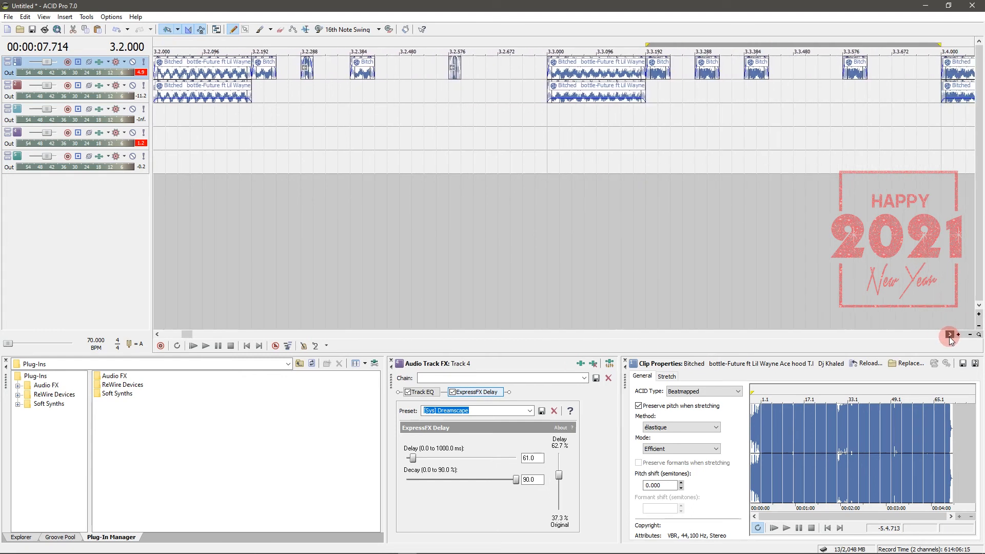
{"action": "left_click", "coordinate": [708, 69]}
{"action": "key", "text": "KP_Add"}
{"action": "key", "text": "KP_Add"}
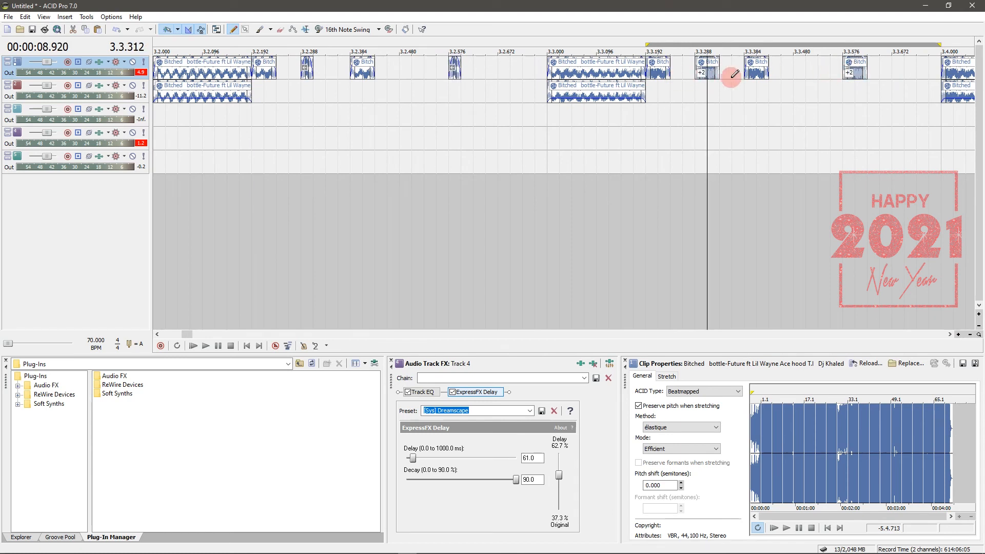
{"action": "left_click", "coordinate": [710, 72]}
{"action": "key", "text": "KP_Add"}
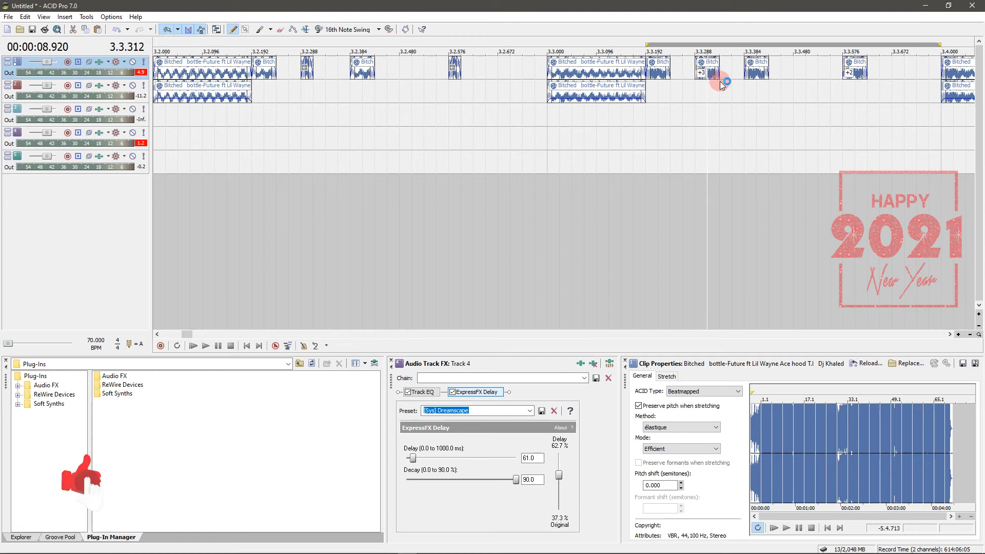
{"action": "key", "text": "ctrl+z"}
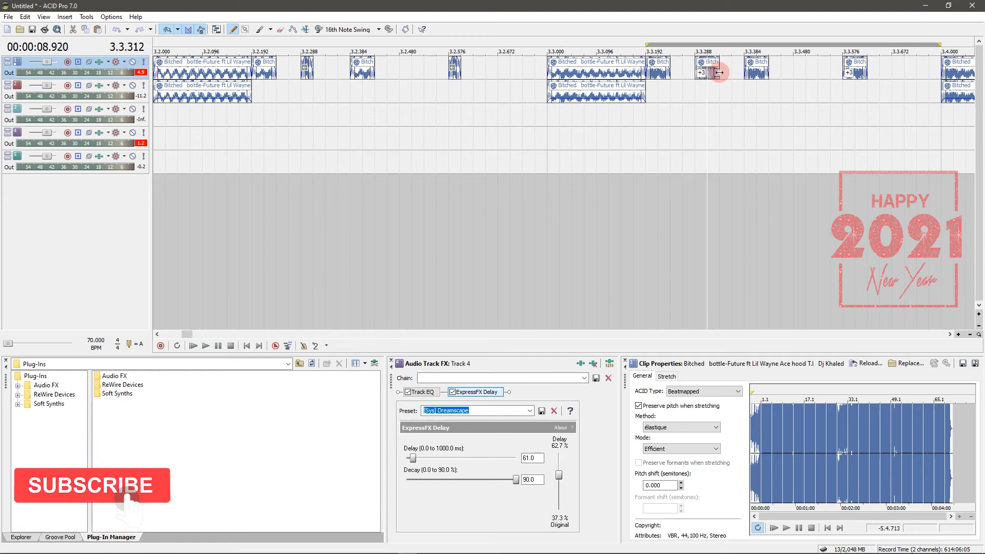
Shorten the two +3 pitched slices at 3.3.288 and 3.3.576 on the first track to about half their length.
{"action": "key", "text": "KP_Subtract"}
{"action": "left_click_drag", "start_coordinate": [718, 73], "coordinate": [699, 68]}
{"action": "key", "text": "KP_Subtract"}
{"action": "left_click", "coordinate": [860, 74]}
{"action": "left_click_drag", "start_coordinate": [860, 75], "coordinate": [821, 88]}
Shorten the two +2 pitched slices at 3.4.288 and 3.4.576 on the first track to about half their length.
{"action": "scroll", "coordinate": [820, 89], "scroll_direction": "down", "scroll_amount": 3}
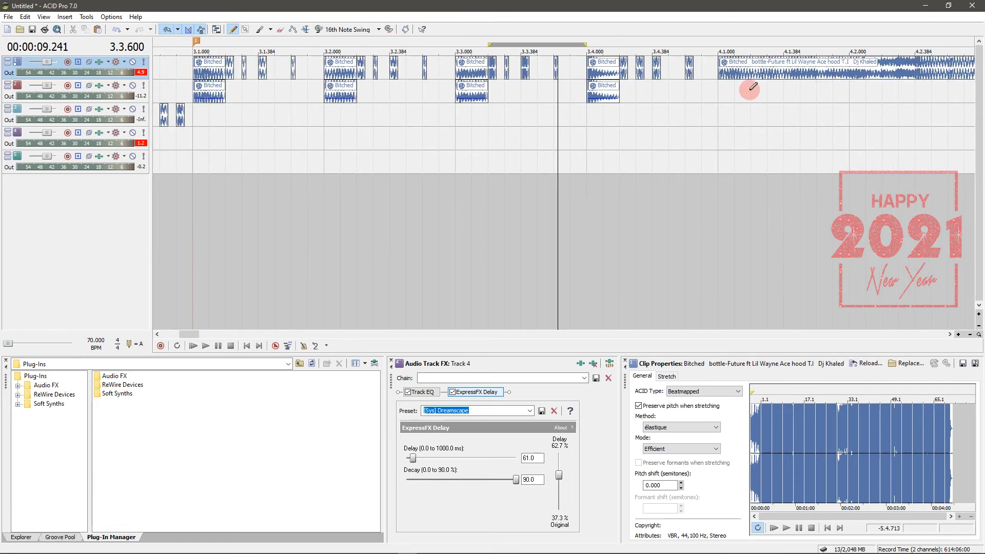
{"action": "left_click", "coordinate": [622, 69]}
{"action": "scroll", "coordinate": [637, 70], "scroll_direction": "up", "scroll_amount": 2}
{"action": "left_click_drag", "start_coordinate": [656, 73], "coordinate": [639, 72]}
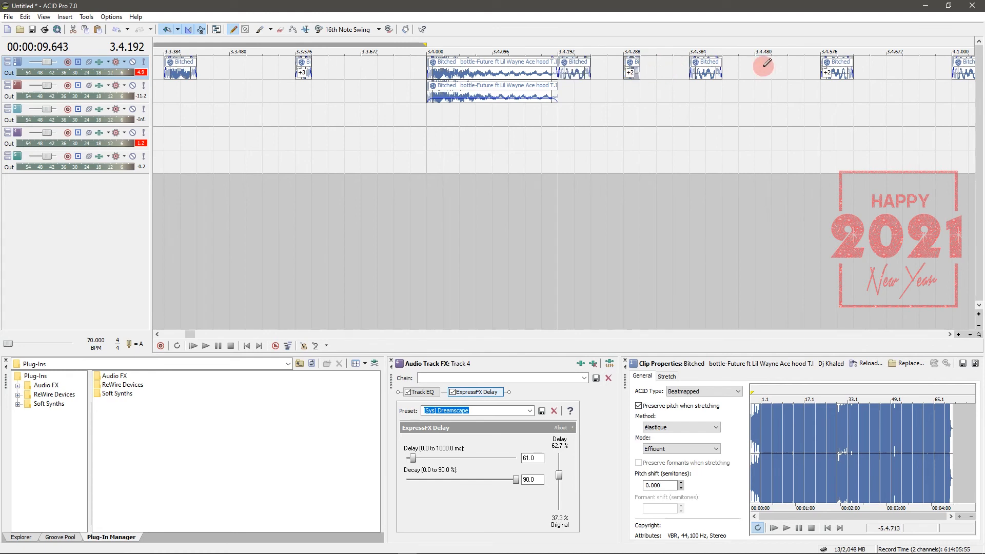
{"action": "left_click_drag", "start_coordinate": [853, 70], "coordinate": [836, 71]}
Shorten the four slices at 4.3.192, 4.3.288, 4.3.384 and 4.3.576 on the first track to about half their length.
{"action": "scroll", "coordinate": [836, 71], "scroll_direction": "down", "scroll_amount": 3}
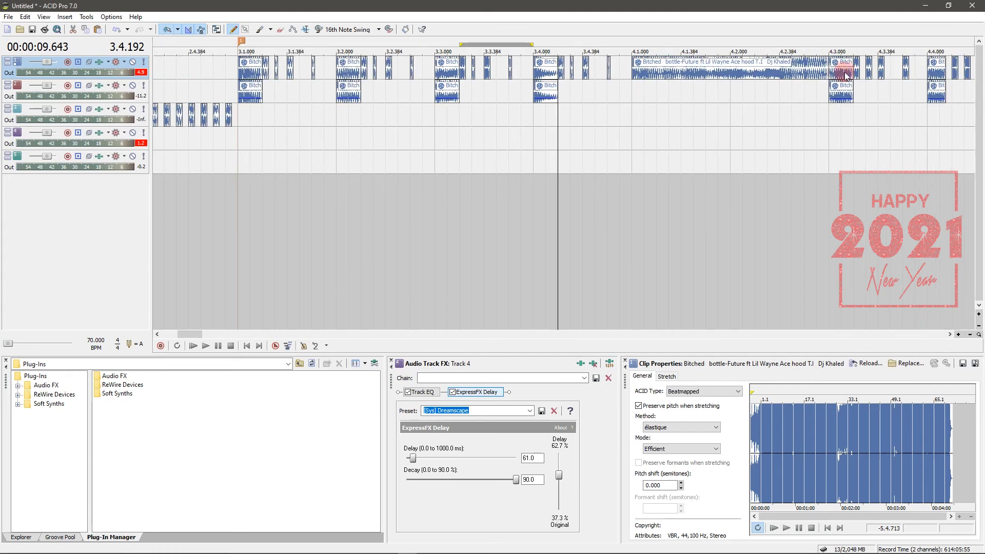
{"action": "left_click", "coordinate": [870, 76]}
{"action": "scroll", "coordinate": [538, 77], "scroll_direction": "up", "scroll_amount": 4}
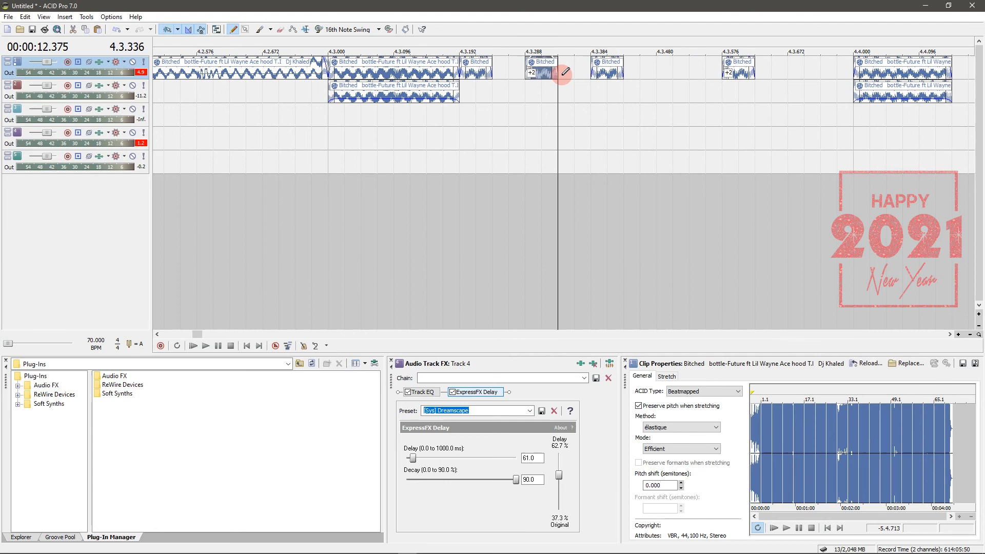
{"action": "left_click", "coordinate": [506, 81]}
{"action": "left_click_drag", "start_coordinate": [491, 75], "coordinate": [468, 71]}
{"action": "left_click_drag", "start_coordinate": [556, 65], "coordinate": [542, 64]}
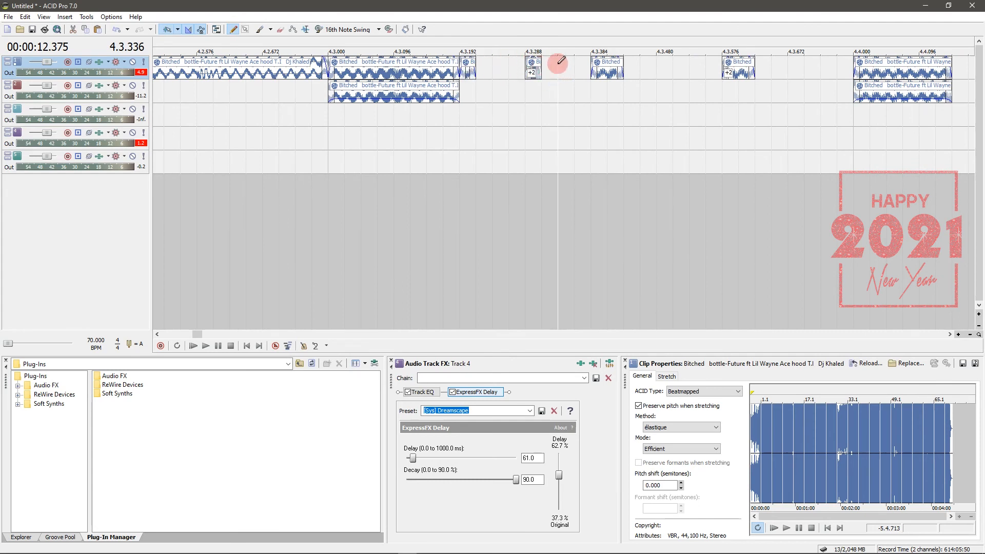
{"action": "left_click_drag", "start_coordinate": [621, 73], "coordinate": [607, 73]}
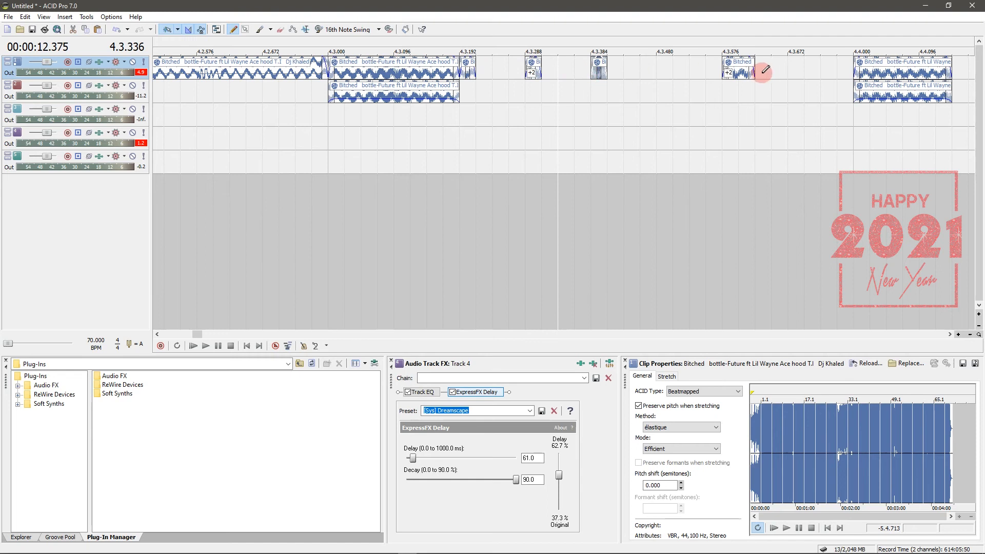
{"action": "left_click_drag", "start_coordinate": [754, 72], "coordinate": [739, 74]}
Shorten the four slices at 4.4.192, 4.4.288, 4.4.384 and 4.4.576 on the first track to about half their length.
{"action": "scroll", "coordinate": [743, 80], "scroll_direction": "down", "scroll_amount": 1}
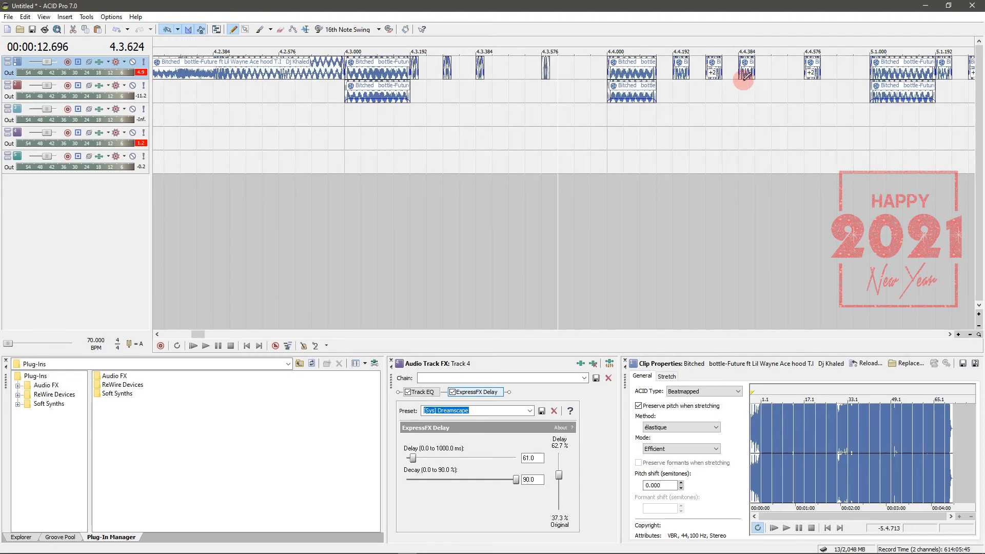
{"action": "left_click", "coordinate": [681, 76]}
{"action": "scroll", "coordinate": [681, 76], "scroll_direction": "up", "scroll_amount": 1}
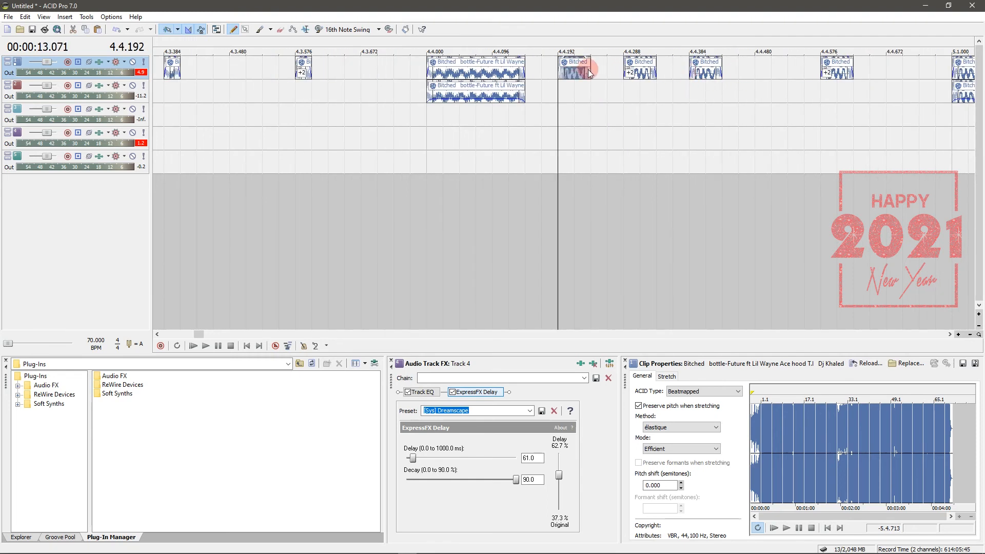
{"action": "left_click_drag", "start_coordinate": [588, 69], "coordinate": [574, 70]}
{"action": "left_click_drag", "start_coordinate": [655, 69], "coordinate": [640, 68]}
{"action": "left_click_drag", "start_coordinate": [720, 66], "coordinate": [707, 66]}
{"action": "left_click", "coordinate": [841, 71]}
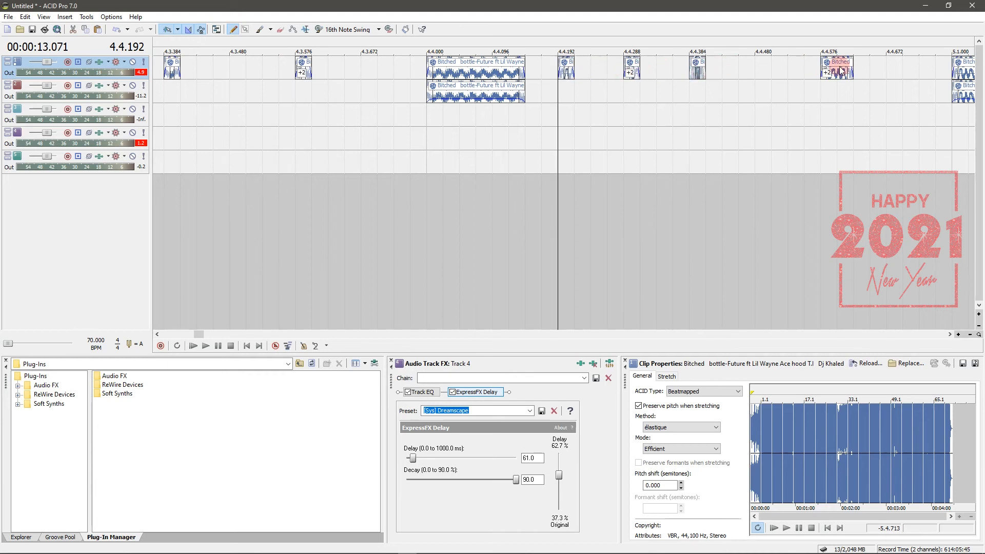
{"action": "left_click", "coordinate": [851, 71]}
{"action": "left_click_drag", "start_coordinate": [852, 68], "coordinate": [836, 69]}
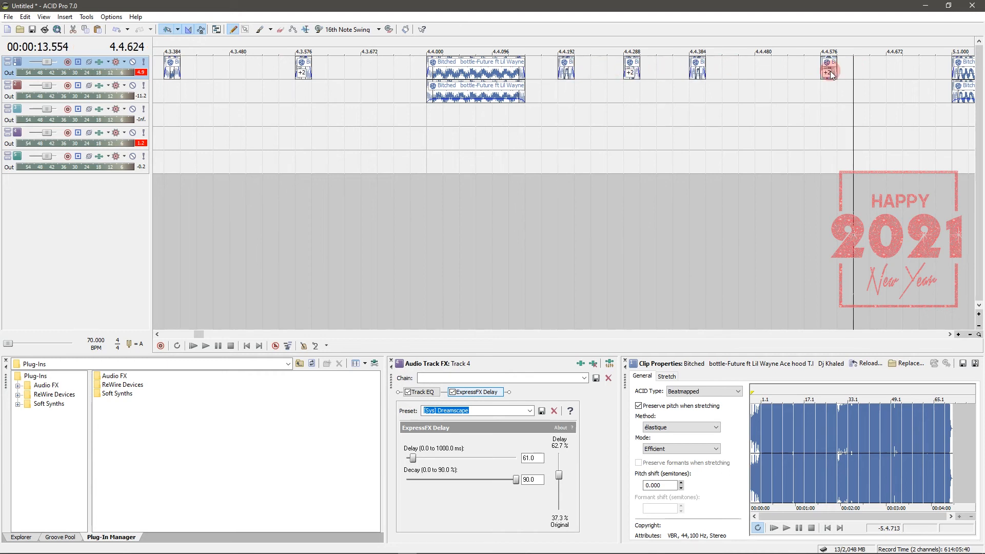
Shorten the four slices at 5.1.192, 5.1.288, 5.1.384 and 5.1.576 on the first track to about half their length.
{"action": "scroll", "coordinate": [826, 71], "scroll_direction": "down", "scroll_amount": 2}
{"action": "left_click", "coordinate": [687, 75]}
{"action": "scroll", "coordinate": [686, 77], "scroll_direction": "up", "scroll_amount": 2}
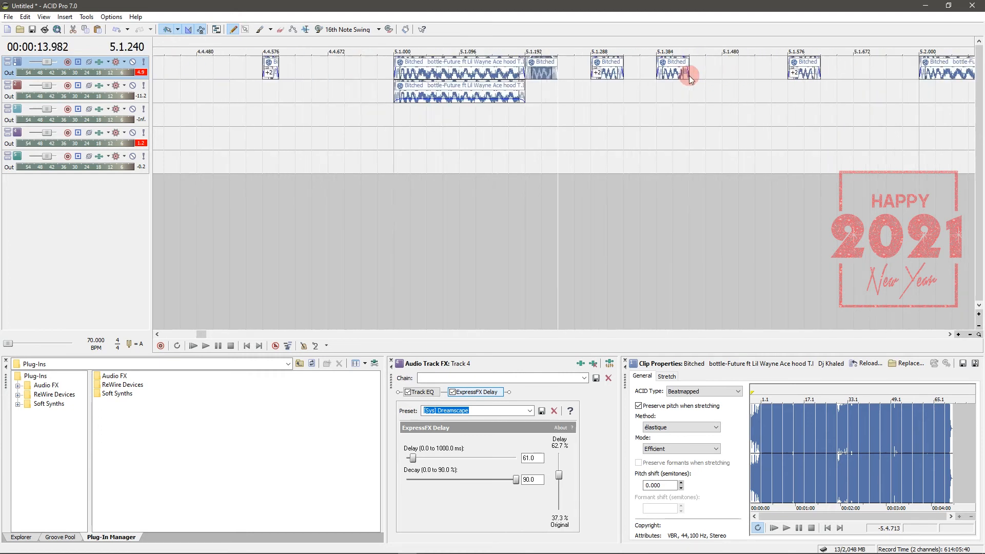
{"action": "left_click_drag", "start_coordinate": [557, 68], "coordinate": [541, 67]}
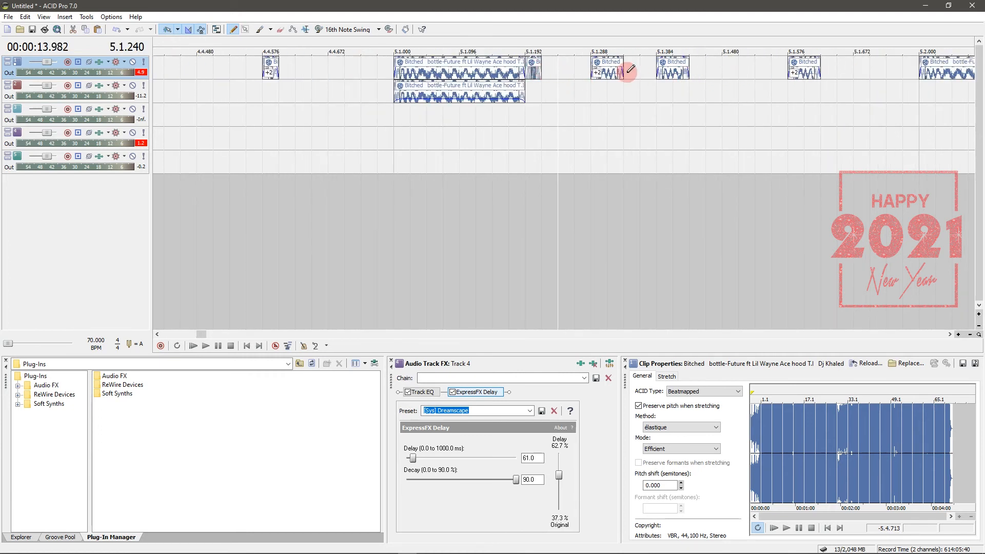
{"action": "left_click_drag", "start_coordinate": [622, 73], "coordinate": [607, 71]}
{"action": "left_click_drag", "start_coordinate": [689, 70], "coordinate": [673, 71]}
{"action": "left_click_drag", "start_coordinate": [817, 69], "coordinate": [802, 69]}
Play the remix from 2.1.000 into the voice drop, and place the playback cursor at 5.2.000.
{"action": "scroll", "coordinate": [706, 116], "scroll_direction": "down", "scroll_amount": 1}
{"action": "scroll", "coordinate": [705, 116], "scroll_direction": "down", "scroll_amount": 1}
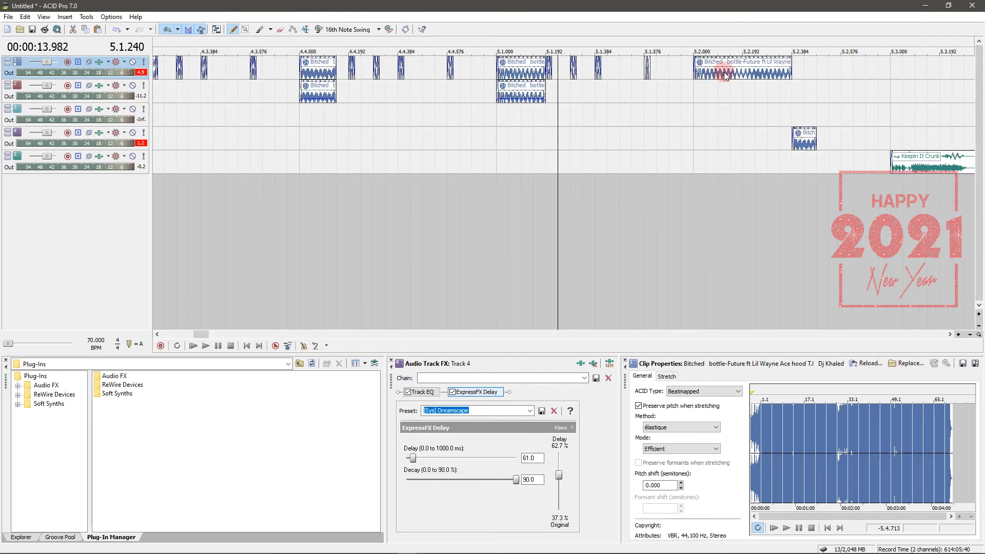
{"action": "scroll", "coordinate": [644, 97], "scroll_direction": "down", "scroll_amount": 2}
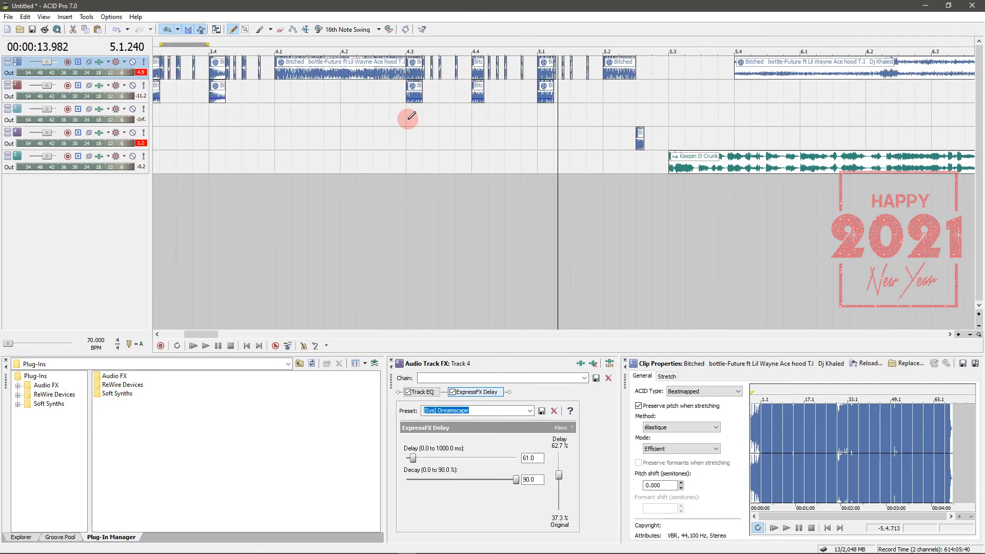
{"action": "scroll", "coordinate": [408, 119], "scroll_direction": "down", "scroll_amount": 1}
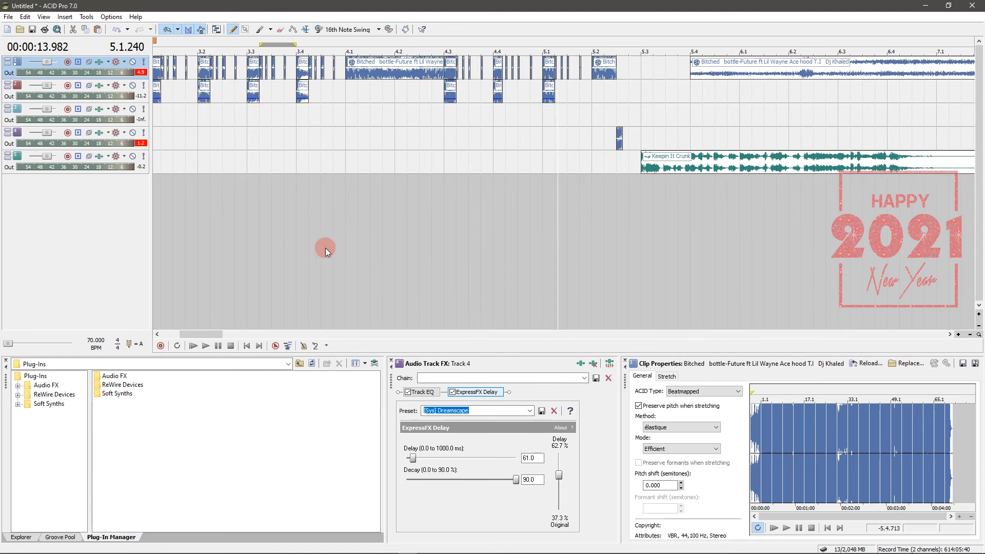
{"action": "left_click_drag", "start_coordinate": [180, 334], "coordinate": [162, 336]}
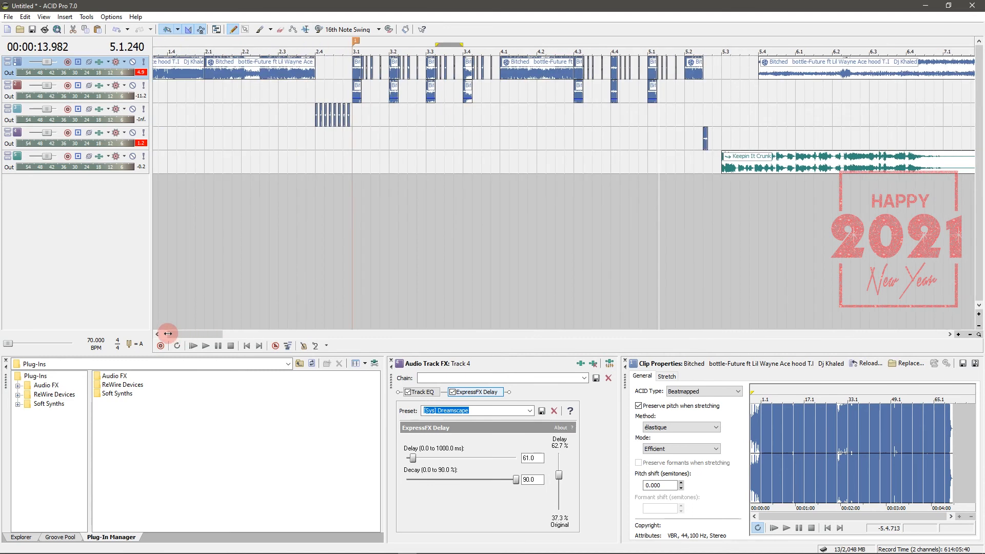
{"action": "left_click", "coordinate": [208, 107]}
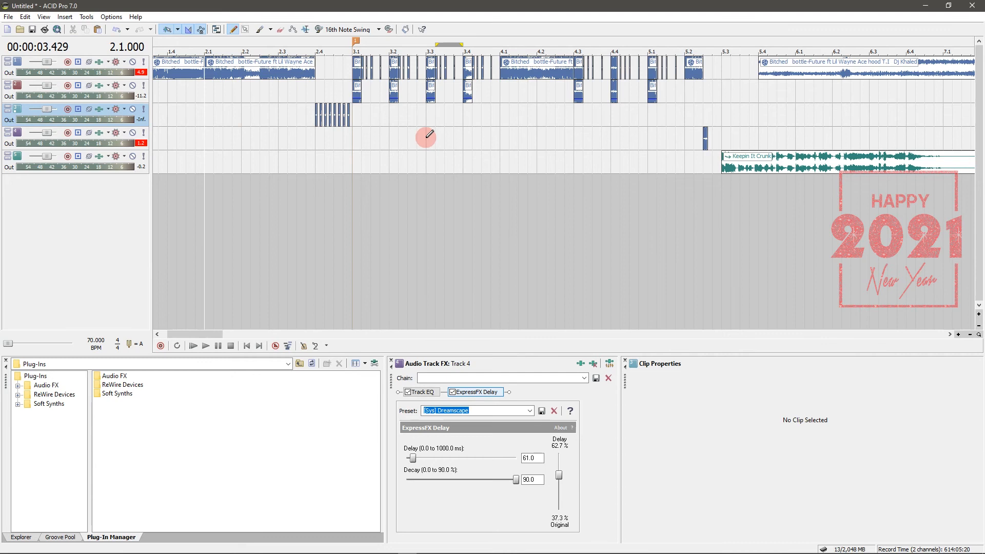
{"action": "key", "text": "space"}
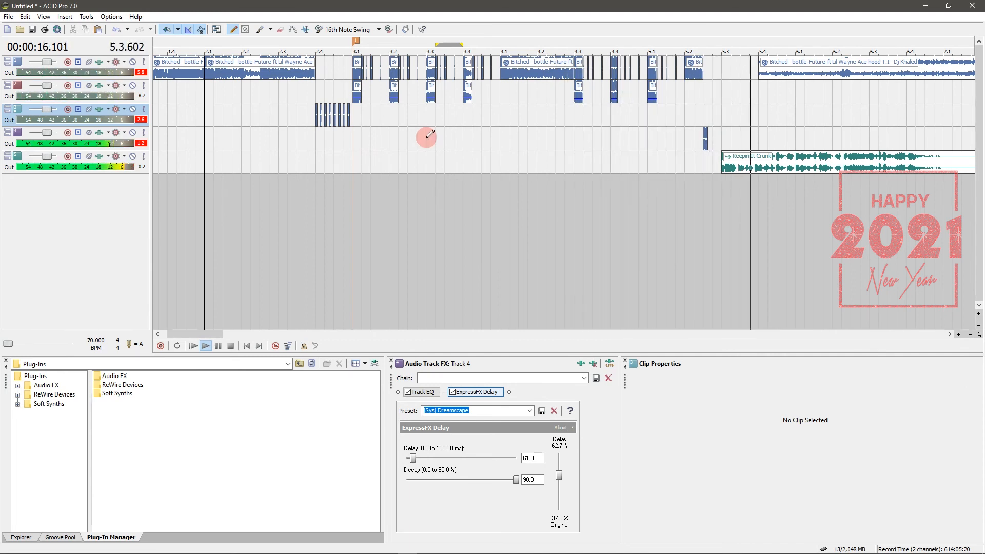
{"action": "left_click", "coordinate": [682, 121]}
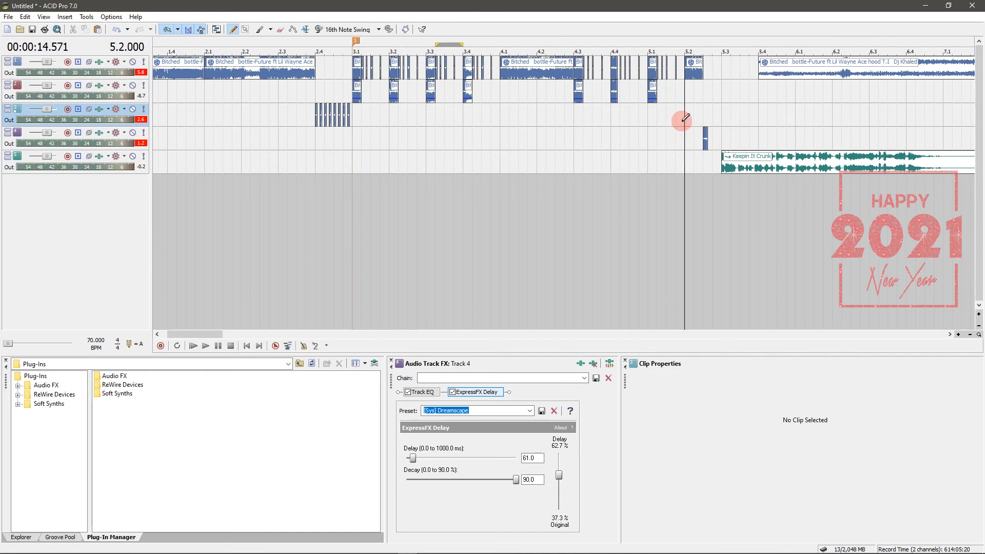
Select the eight unpitched slices at the 192 and 384 tick positions of beats 3.1 to 3.4 on the first track.
{"action": "left_click", "coordinate": [364, 73]}
{"action": "scroll", "coordinate": [364, 73], "scroll_direction": "up", "scroll_amount": 5}
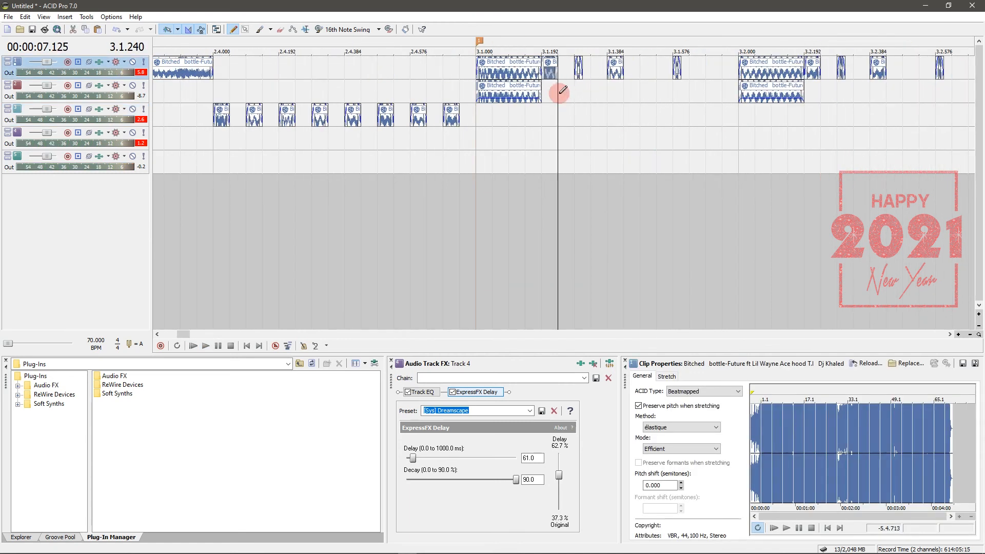
{"action": "left_click", "coordinate": [546, 73]}
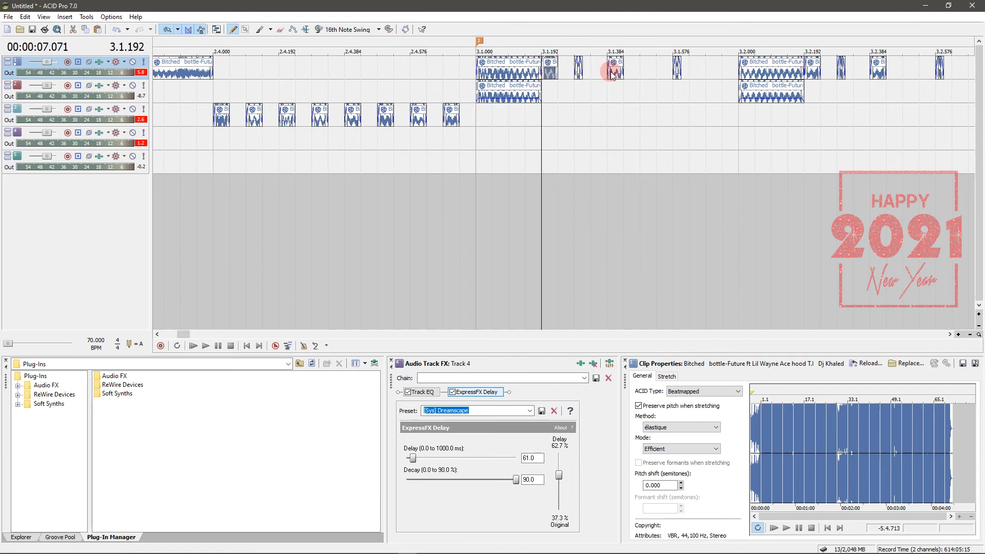
{"action": "left_click", "coordinate": [616, 71], "text": "ctrl"}
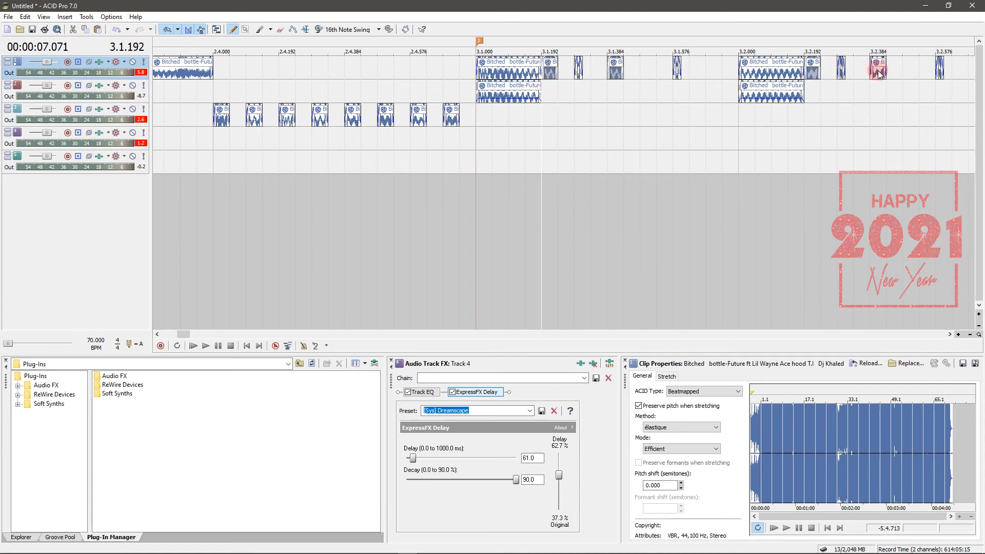
{"action": "left_click", "coordinate": [950, 334]}
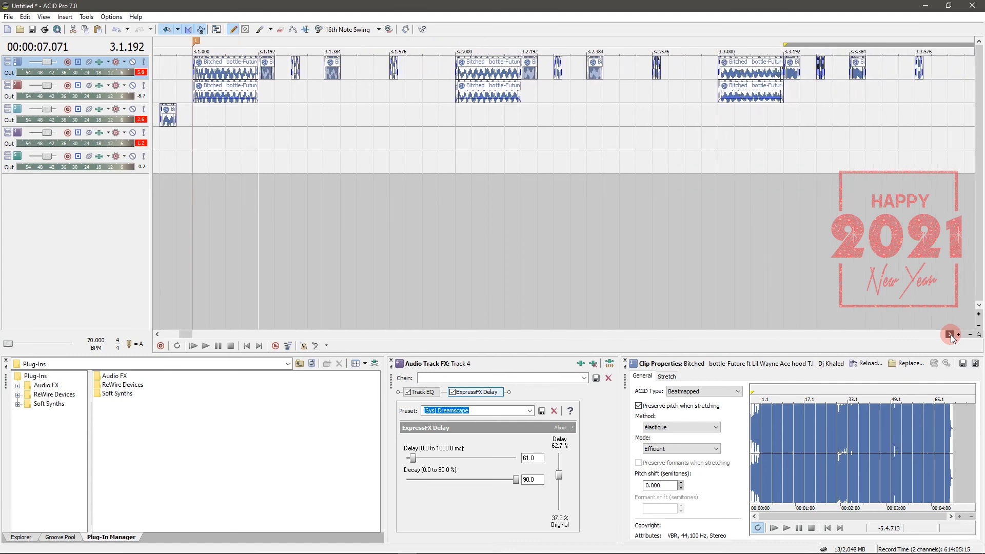
{"action": "left_click", "coordinate": [736, 72], "text": "ctrl"}
{"action": "left_click", "coordinate": [950, 334]}
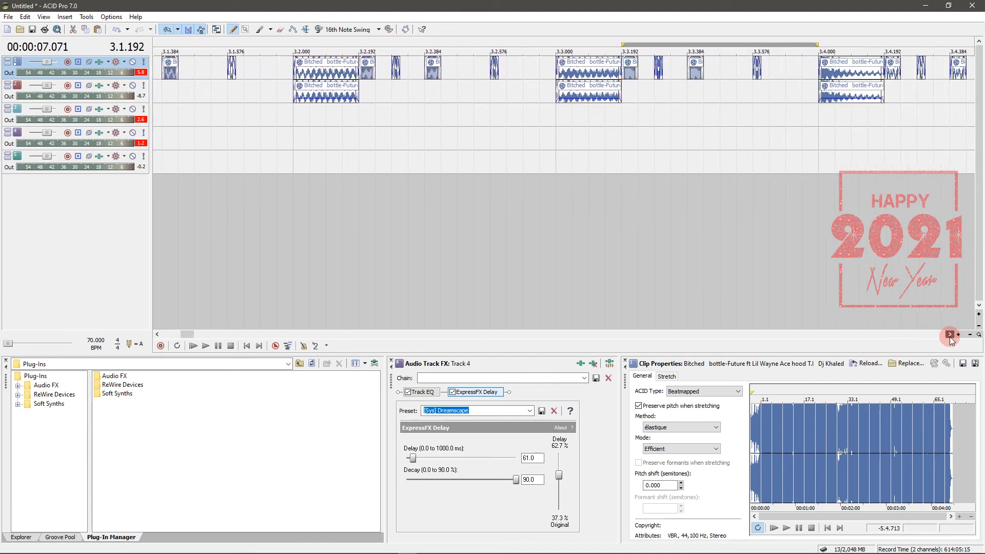
{"action": "left_click", "coordinate": [568, 69], "text": "ctrl"}
{"action": "left_click", "coordinate": [635, 69], "text": "ctrl"}
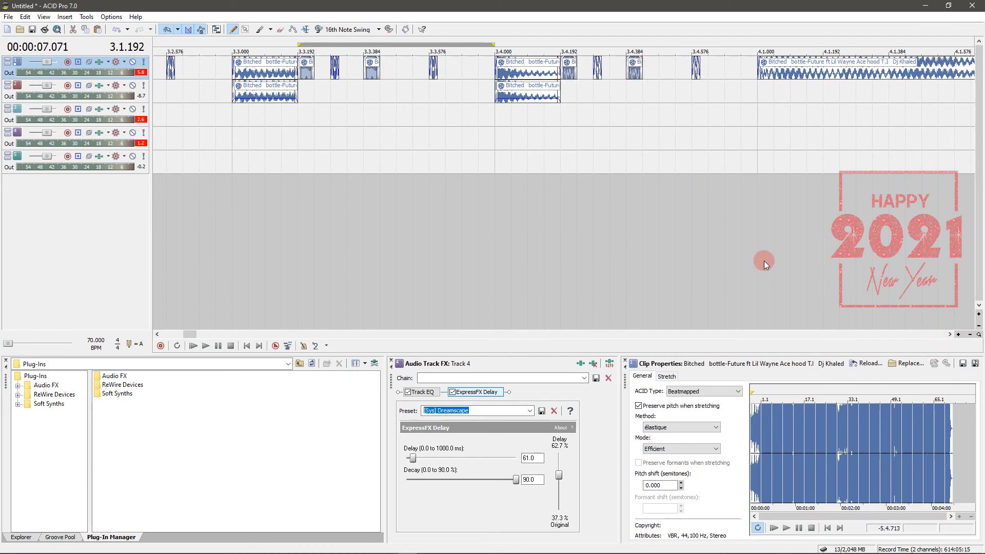
{"action": "scroll", "coordinate": [619, 145], "scroll_direction": "down", "scroll_amount": 2}
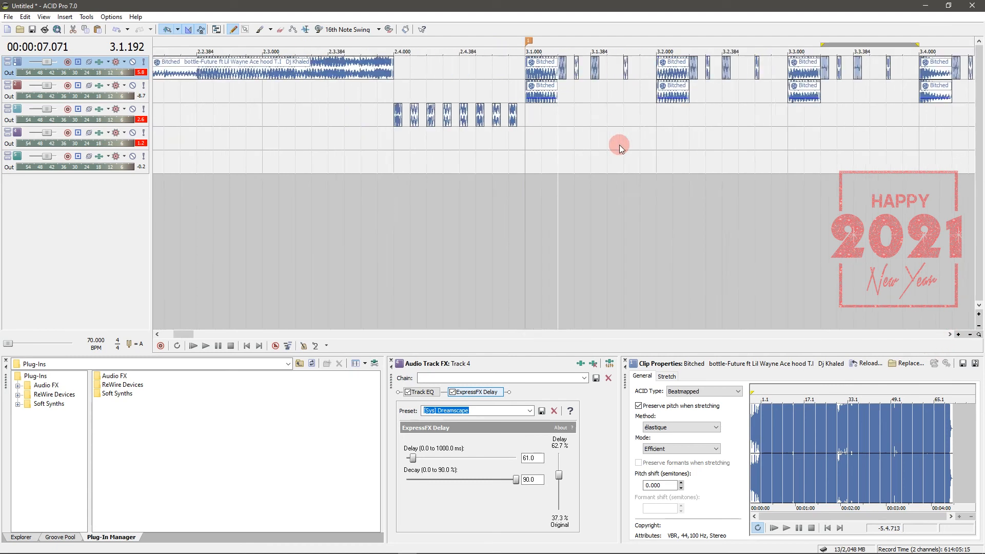
{"action": "scroll", "coordinate": [780, 146], "scroll_direction": "down", "scroll_amount": 2}
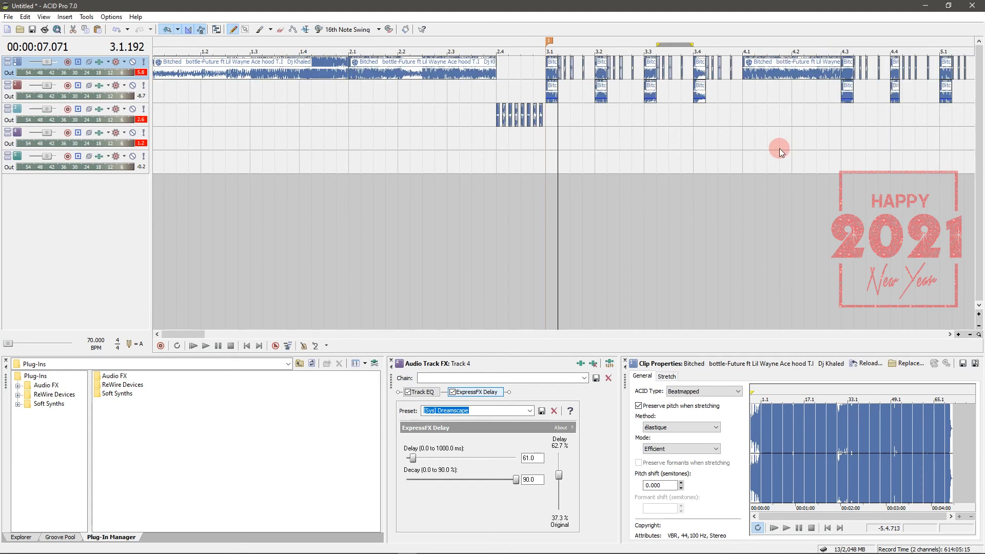
Play the remix from 2.3.000 through the stutter section and stop the playback.
{"action": "left_click", "coordinate": [448, 121]}
{"action": "key", "text": "space"}
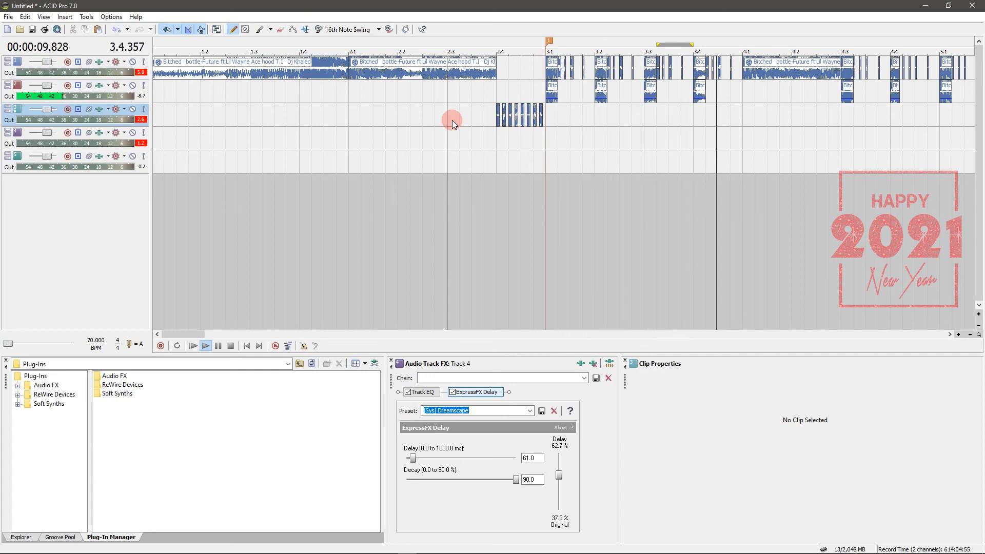
{"action": "key", "text": "space"}
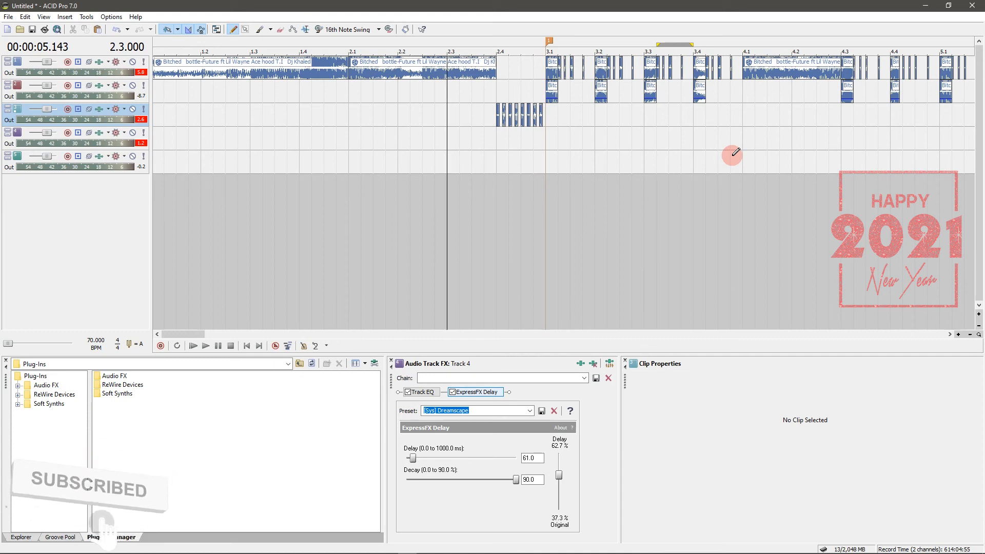
{"action": "left_click", "coordinate": [548, 116]}
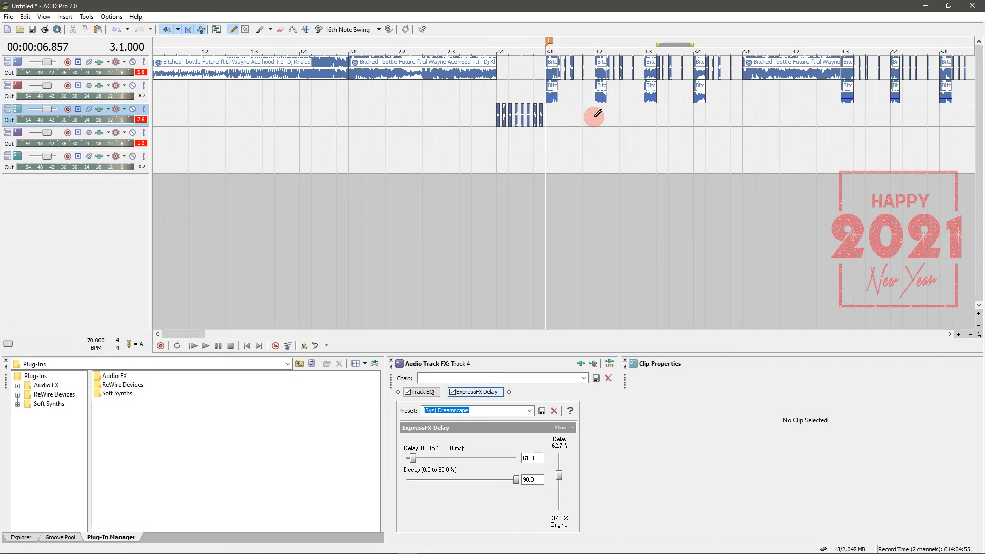
{"action": "scroll", "coordinate": [595, 116], "scroll_direction": "down", "scroll_amount": 2}
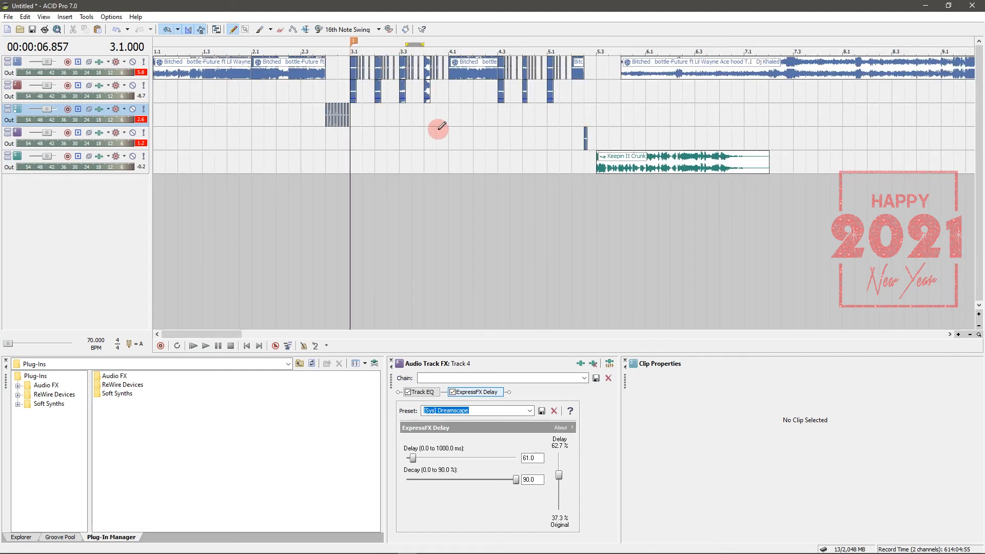
{"action": "left_click", "coordinate": [595, 113]}
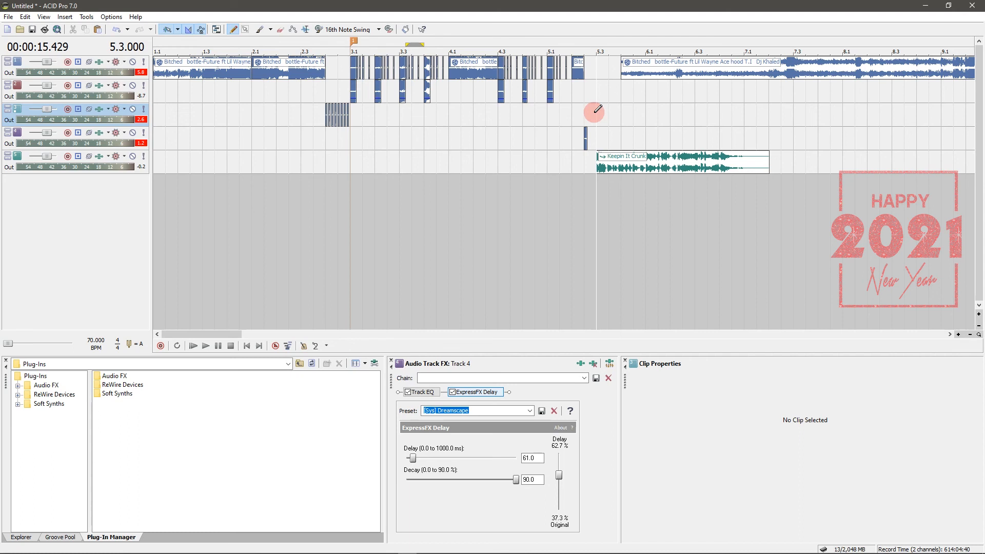
{"action": "left_click", "coordinate": [325, 139]}
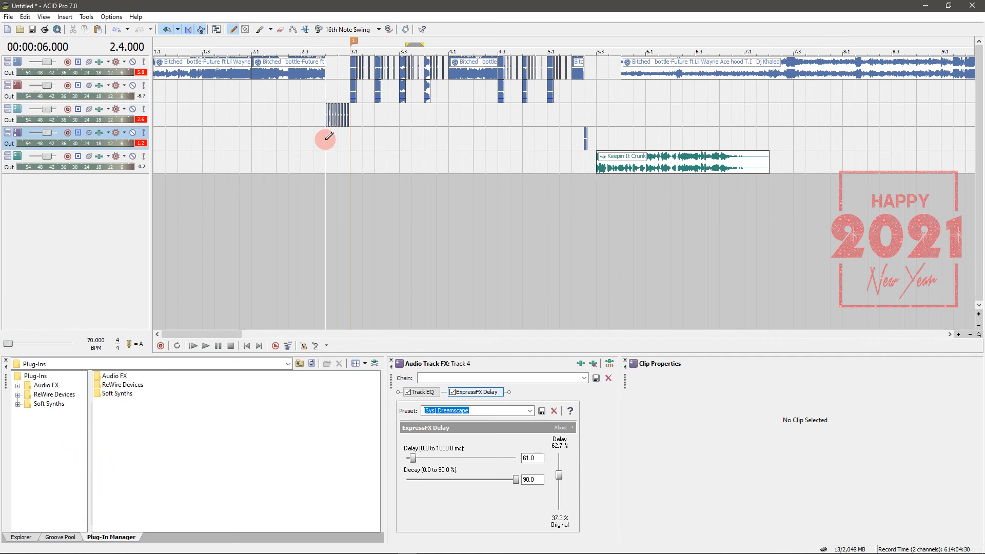